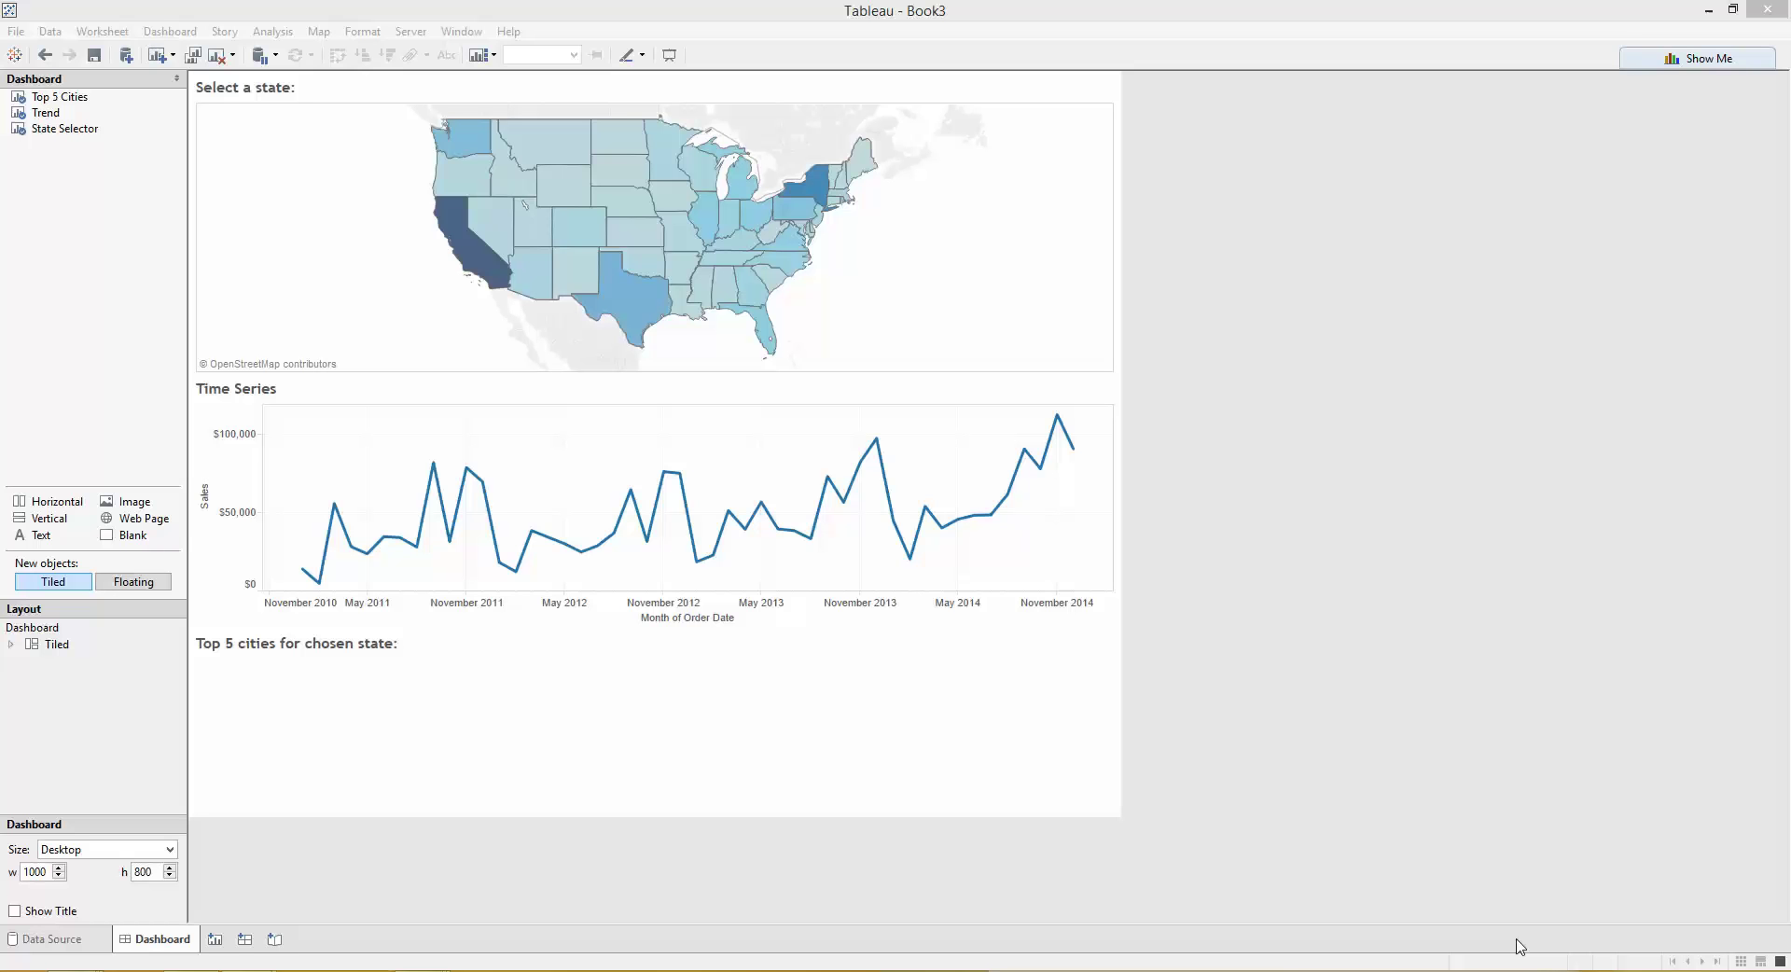
# Step: Test the existing dashboard by filtering to California, then Texas, clearing each selection
pyautogui.click(926, 15)
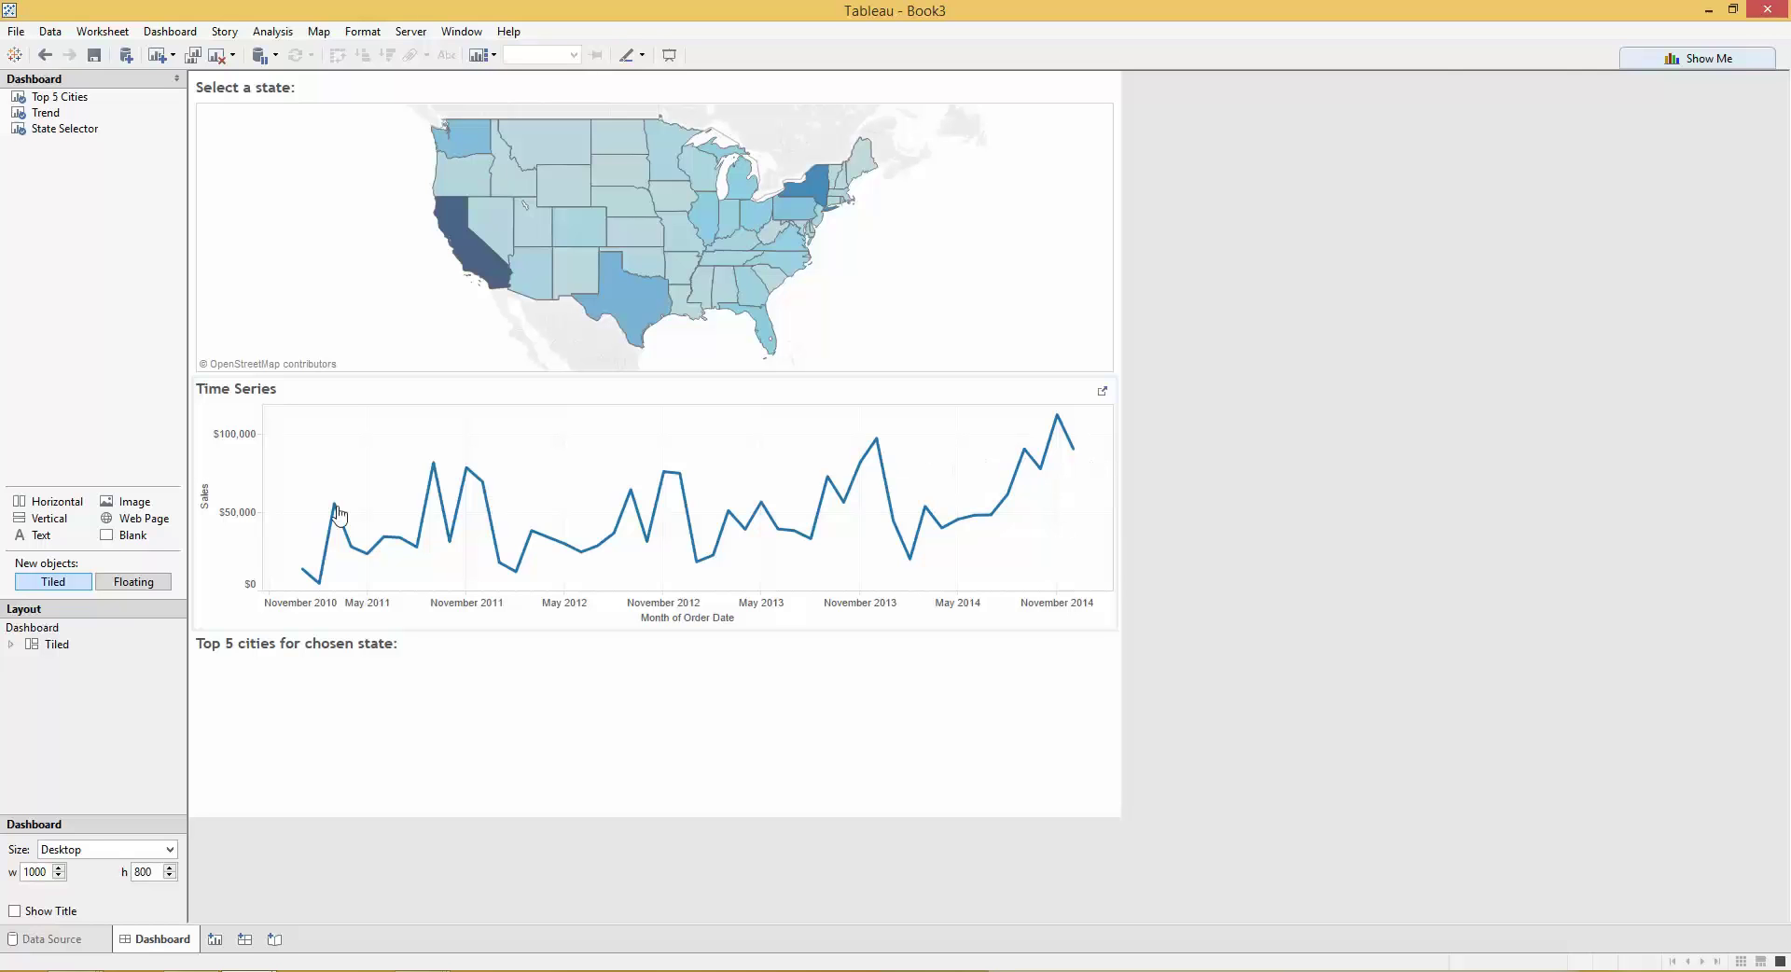
pyautogui.click(471, 267)
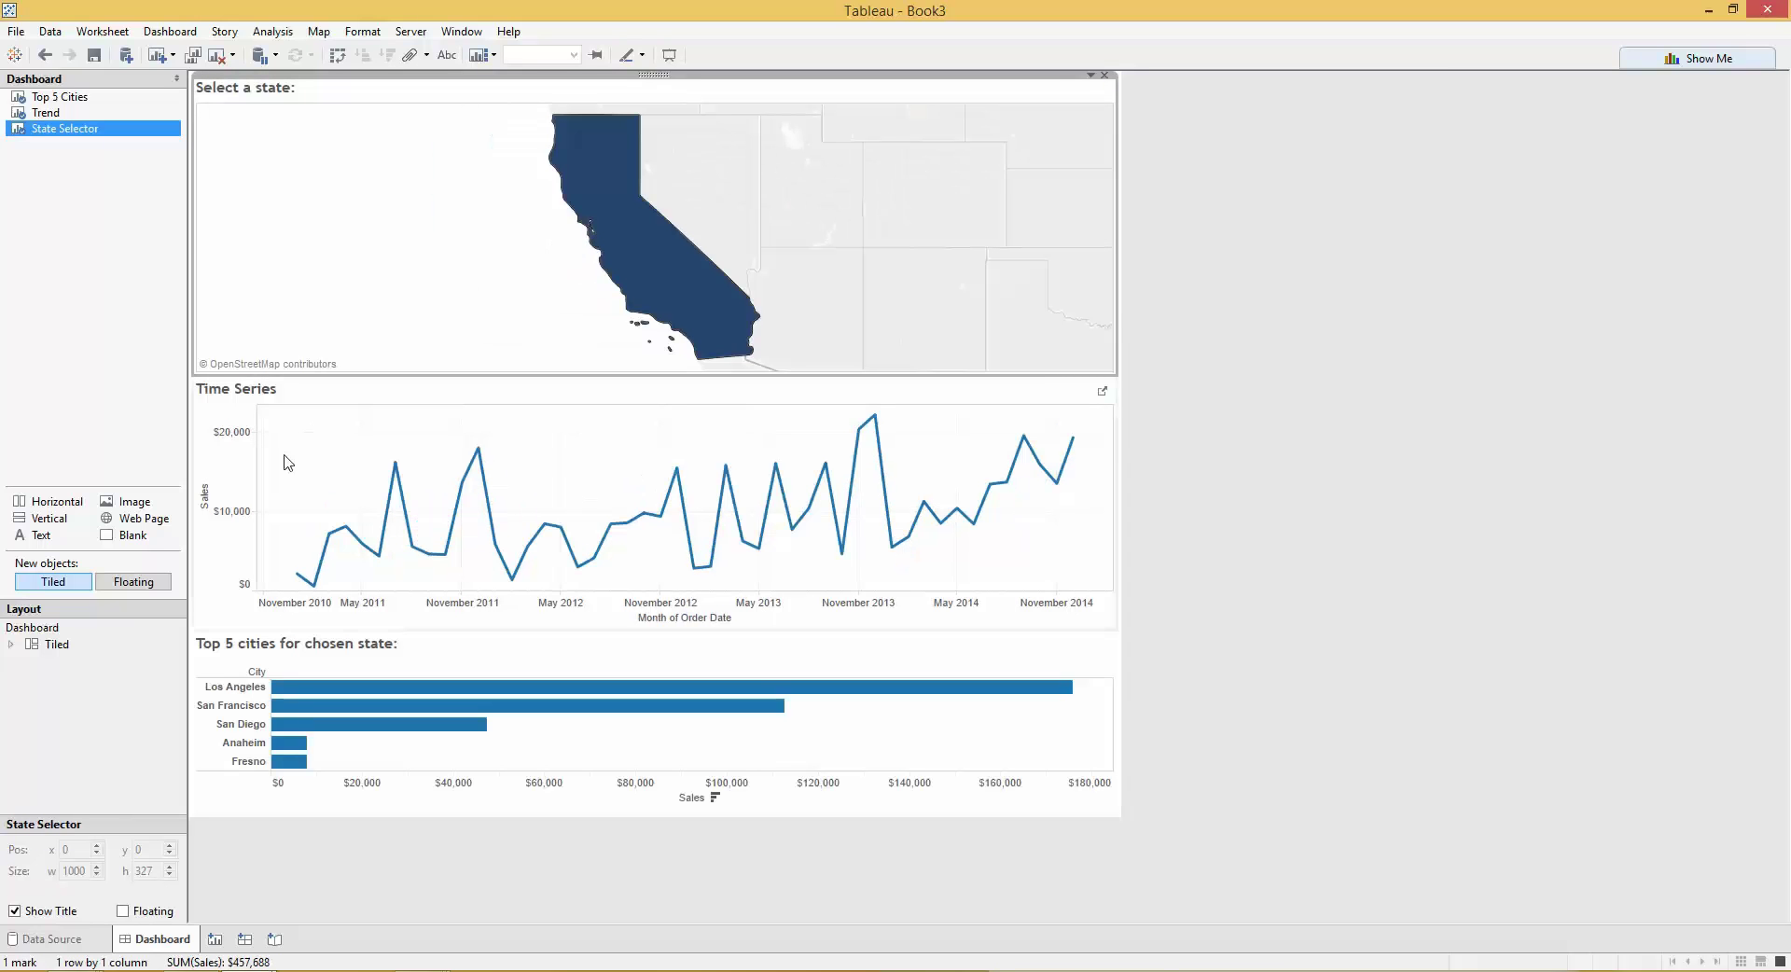
pyautogui.moveTo(1027, 442)
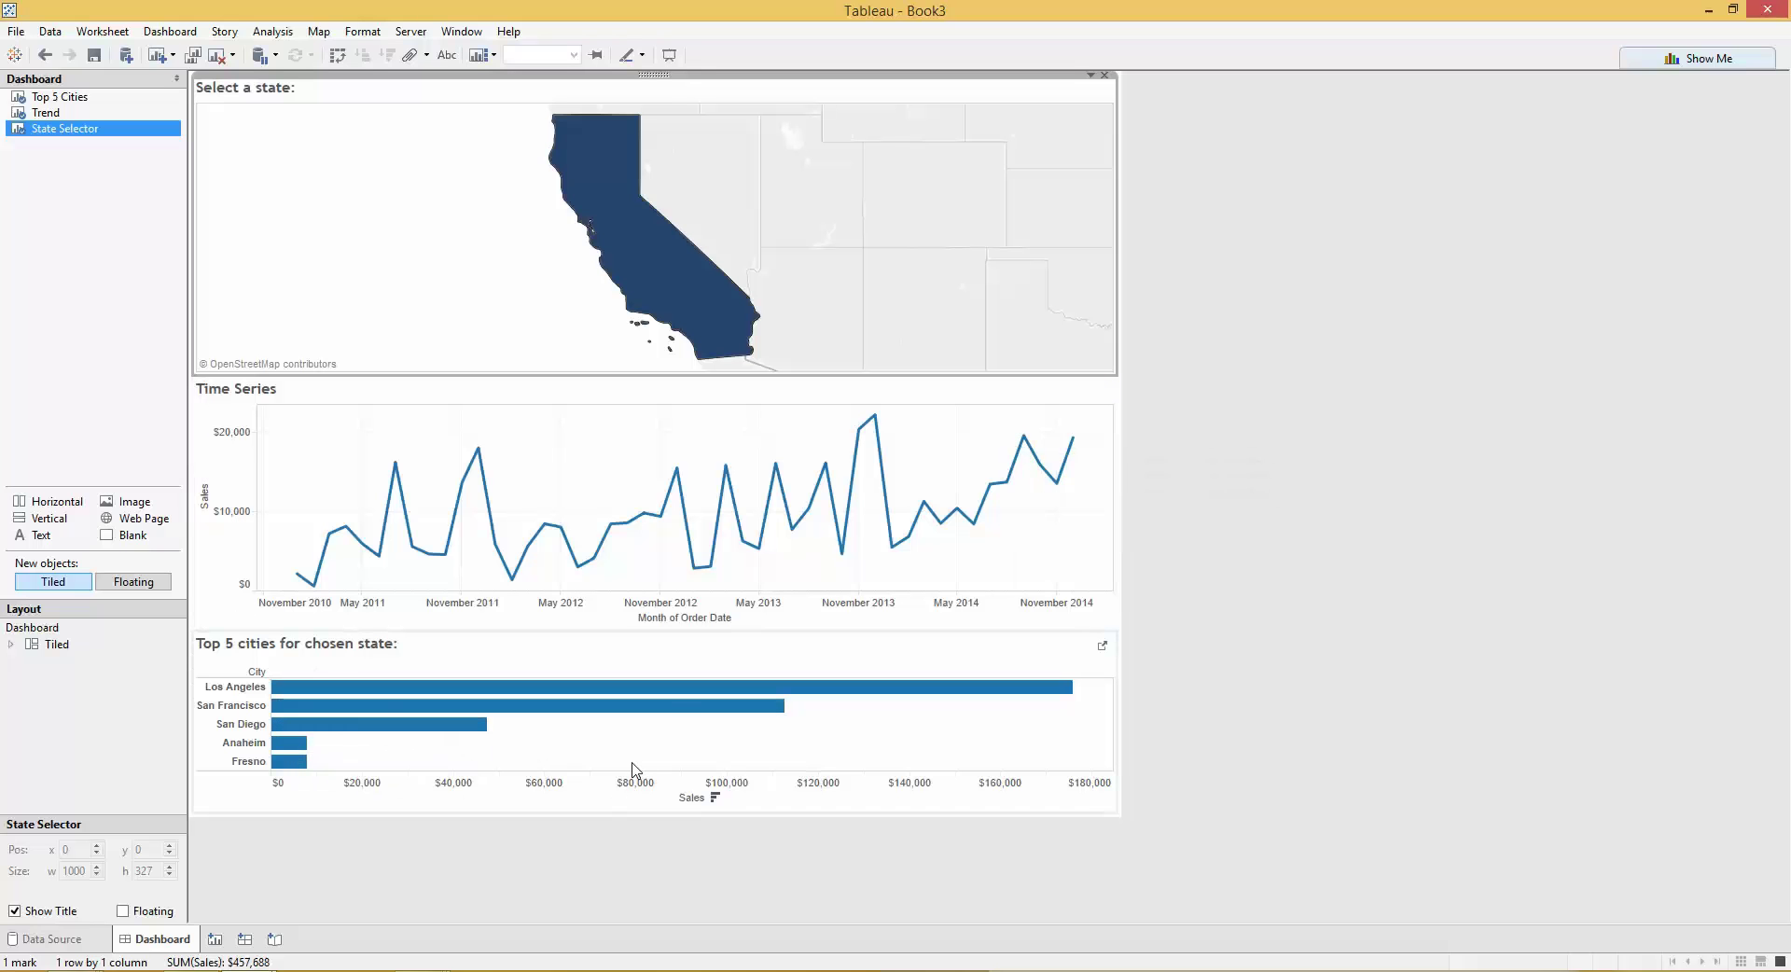
pyautogui.click(679, 271)
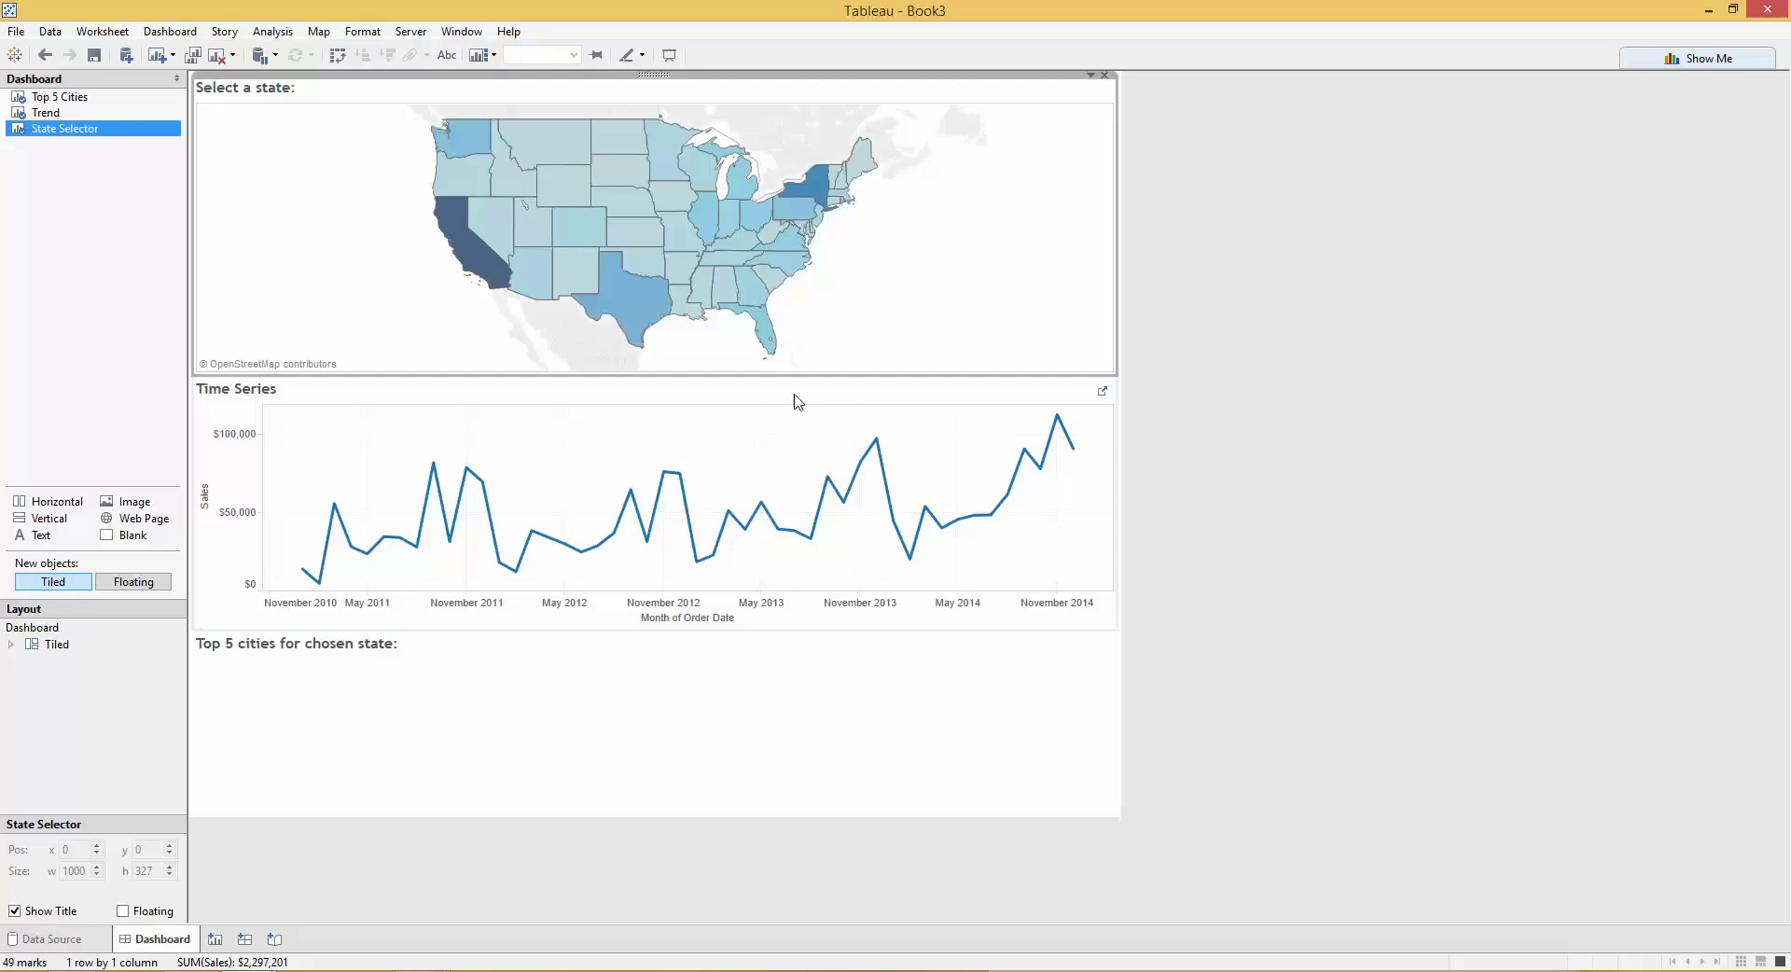
pyautogui.click(641, 301)
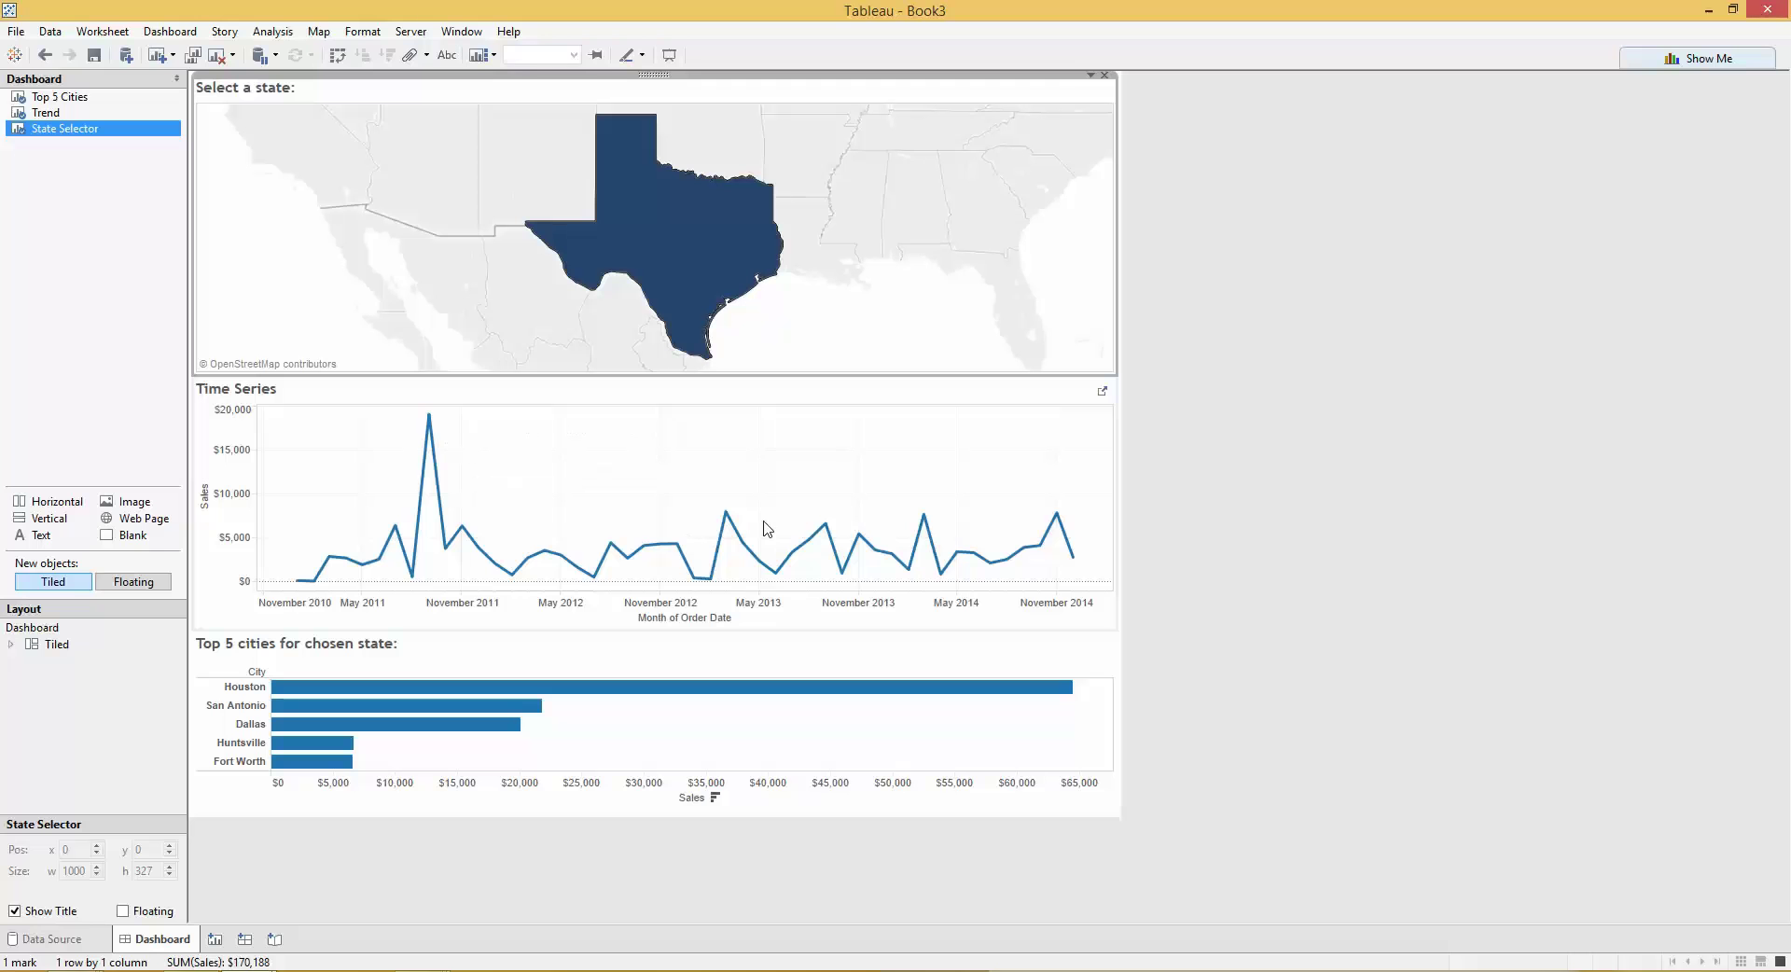
pyautogui.moveTo(292, 765)
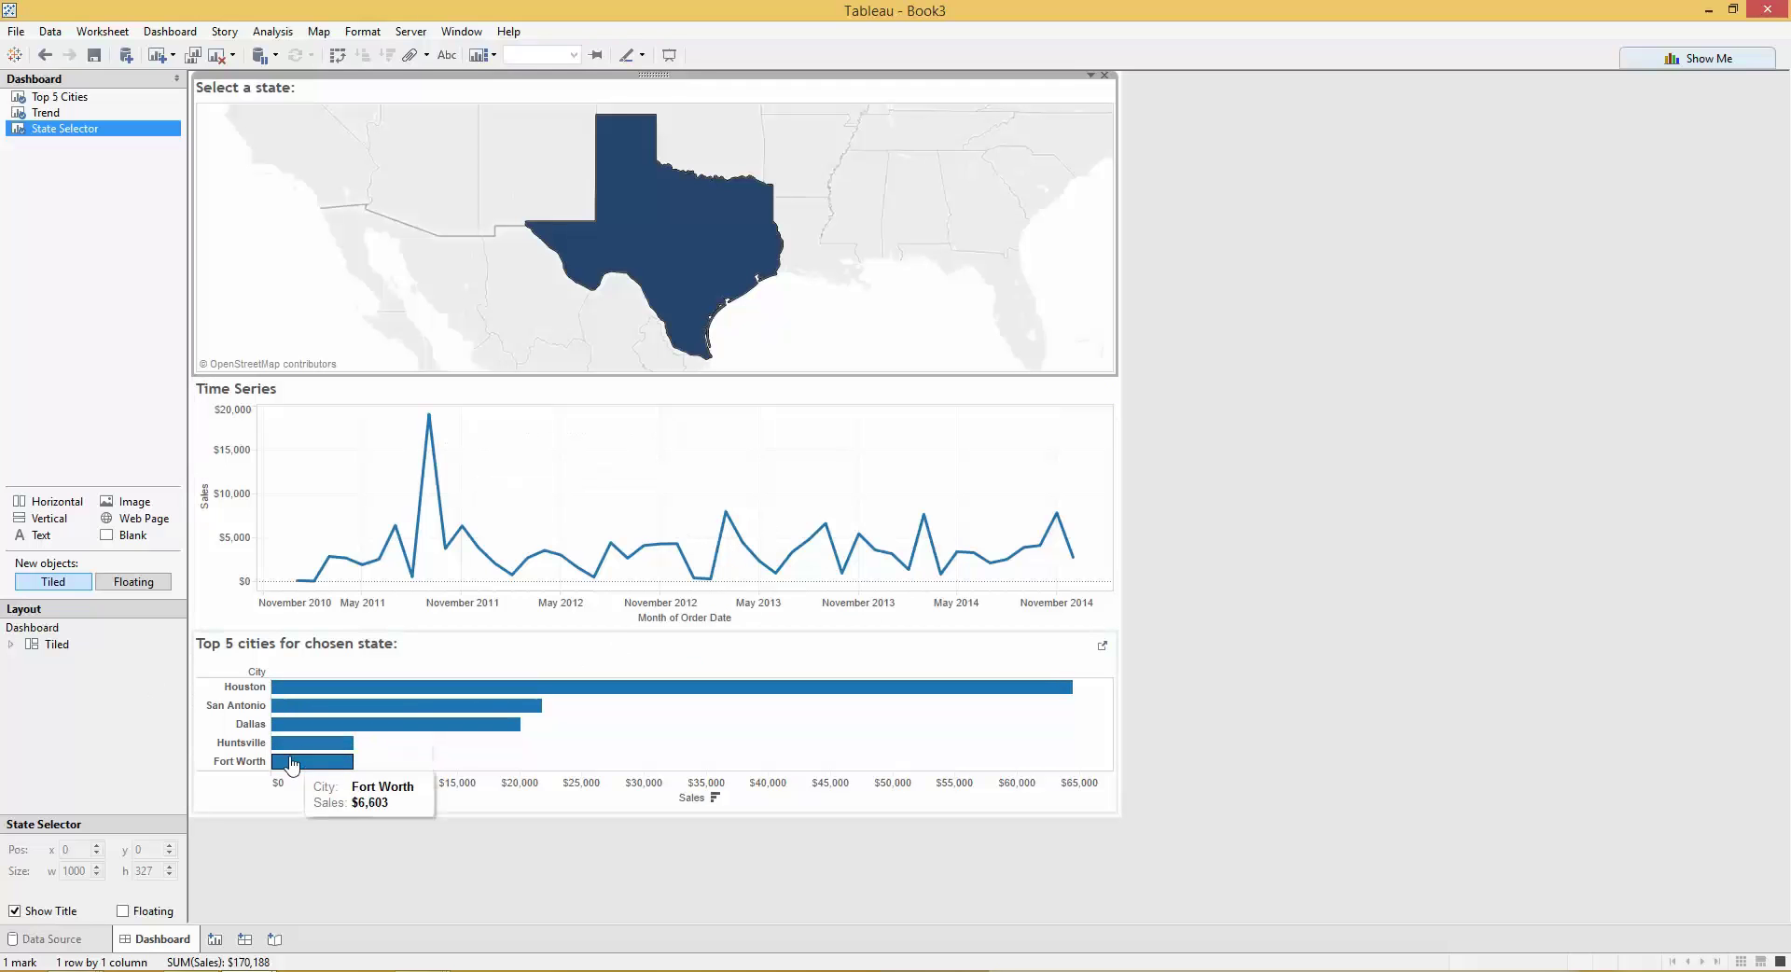
pyautogui.click(674, 216)
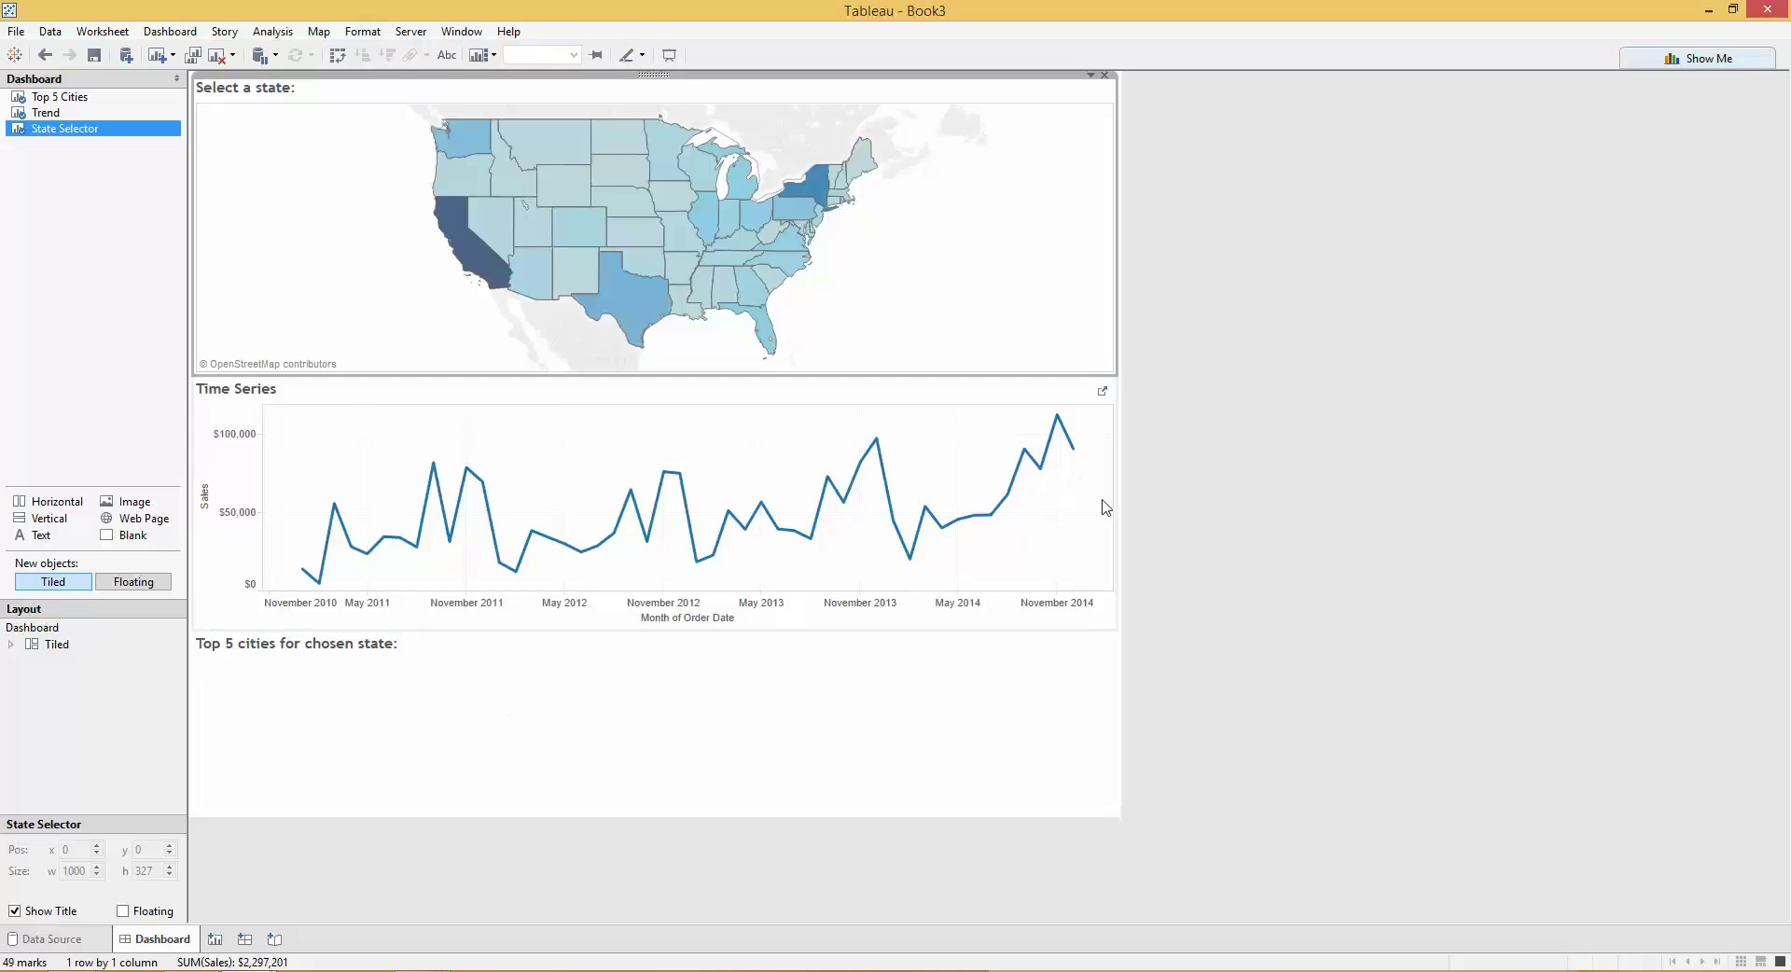
pyautogui.click(1264, 453)
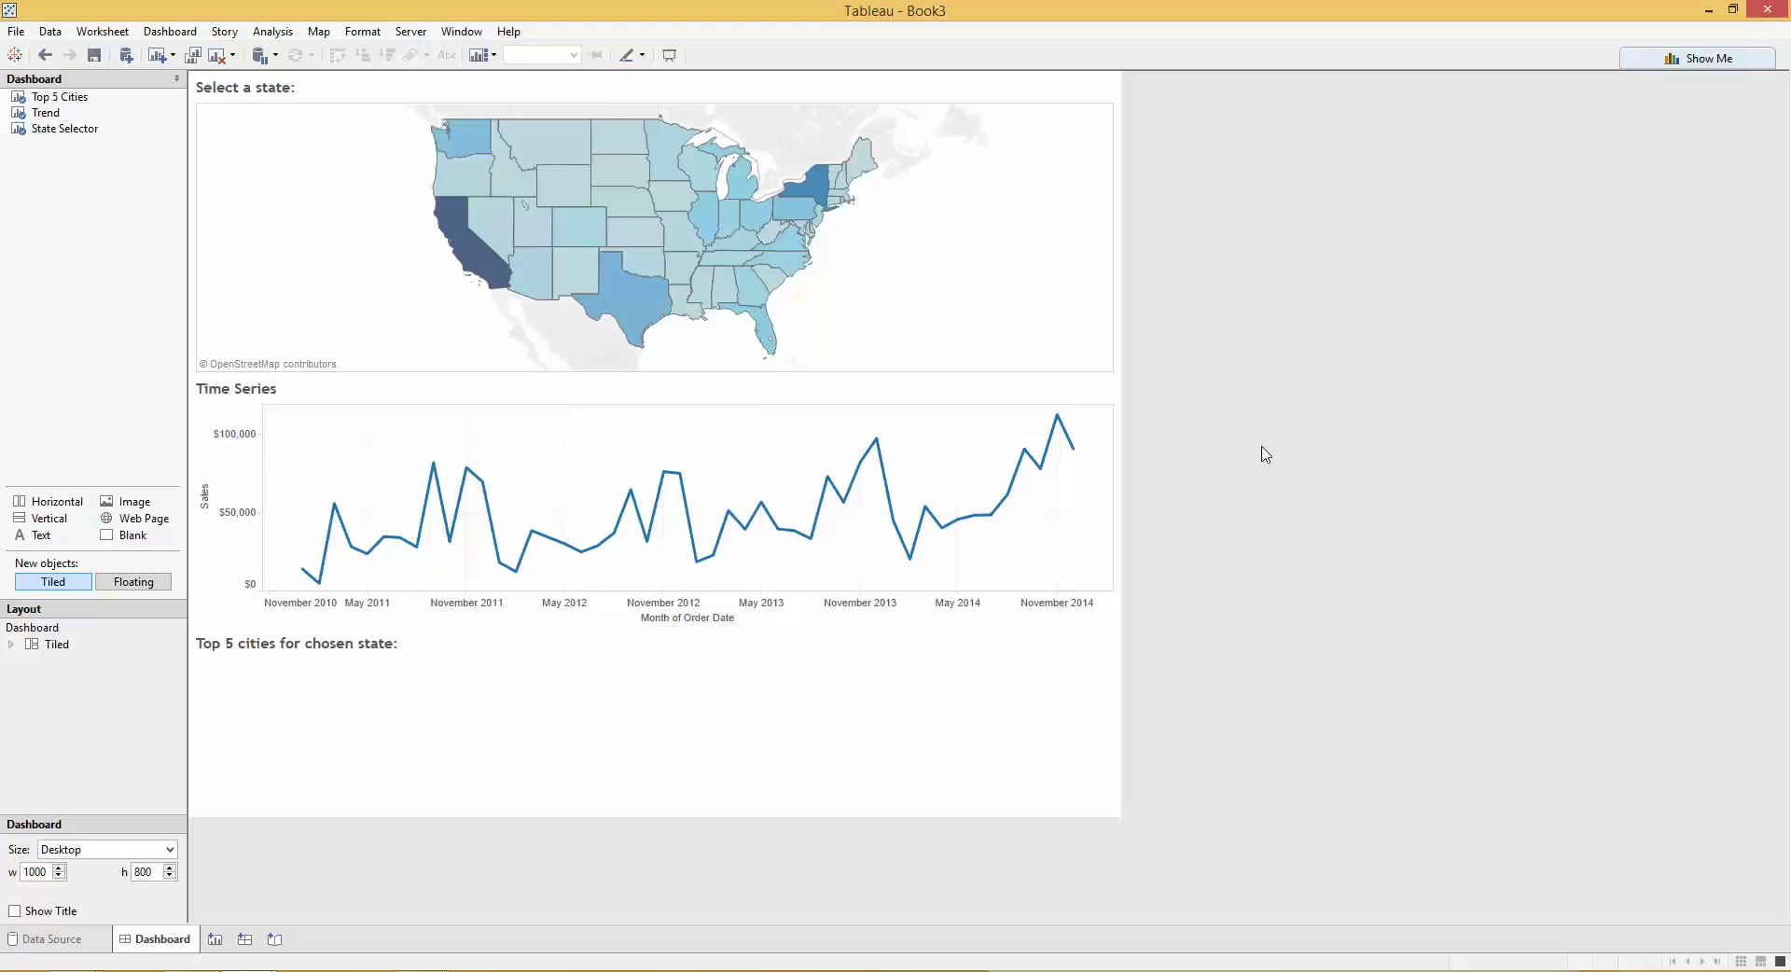
# Step: Switch to the Book4 workbook and rename Sheet 1 to 'Map Selector'
pyautogui.click(249, 970)
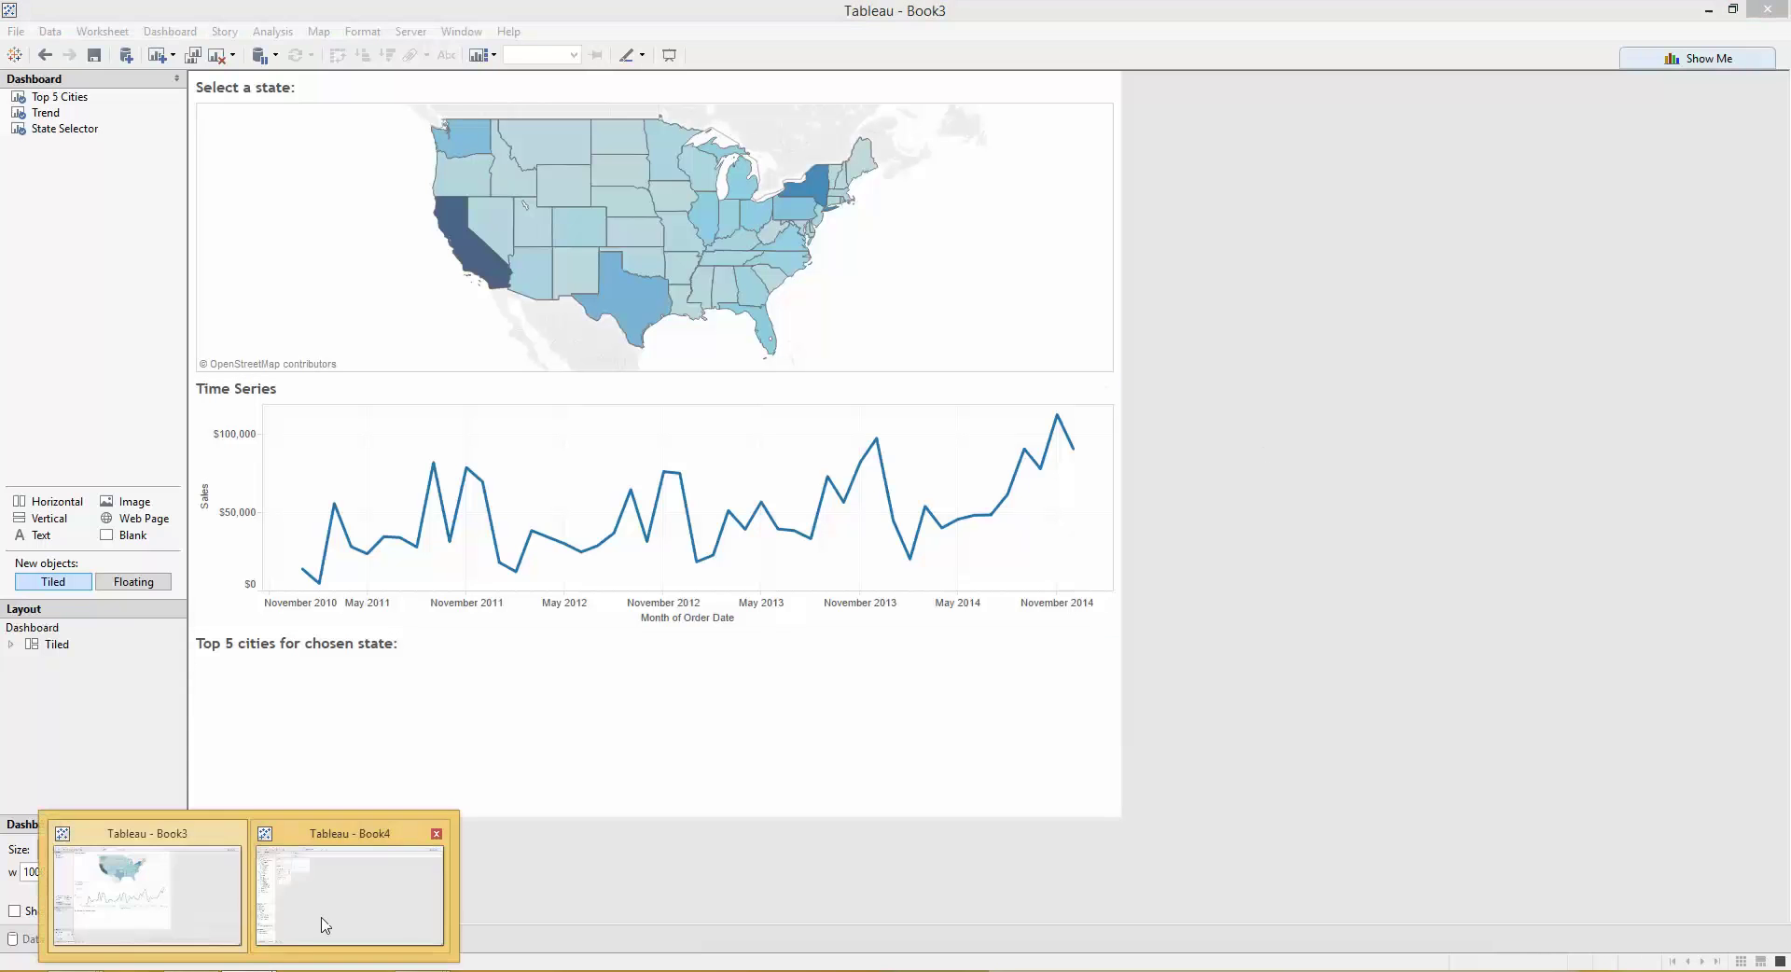
pyautogui.click(325, 926)
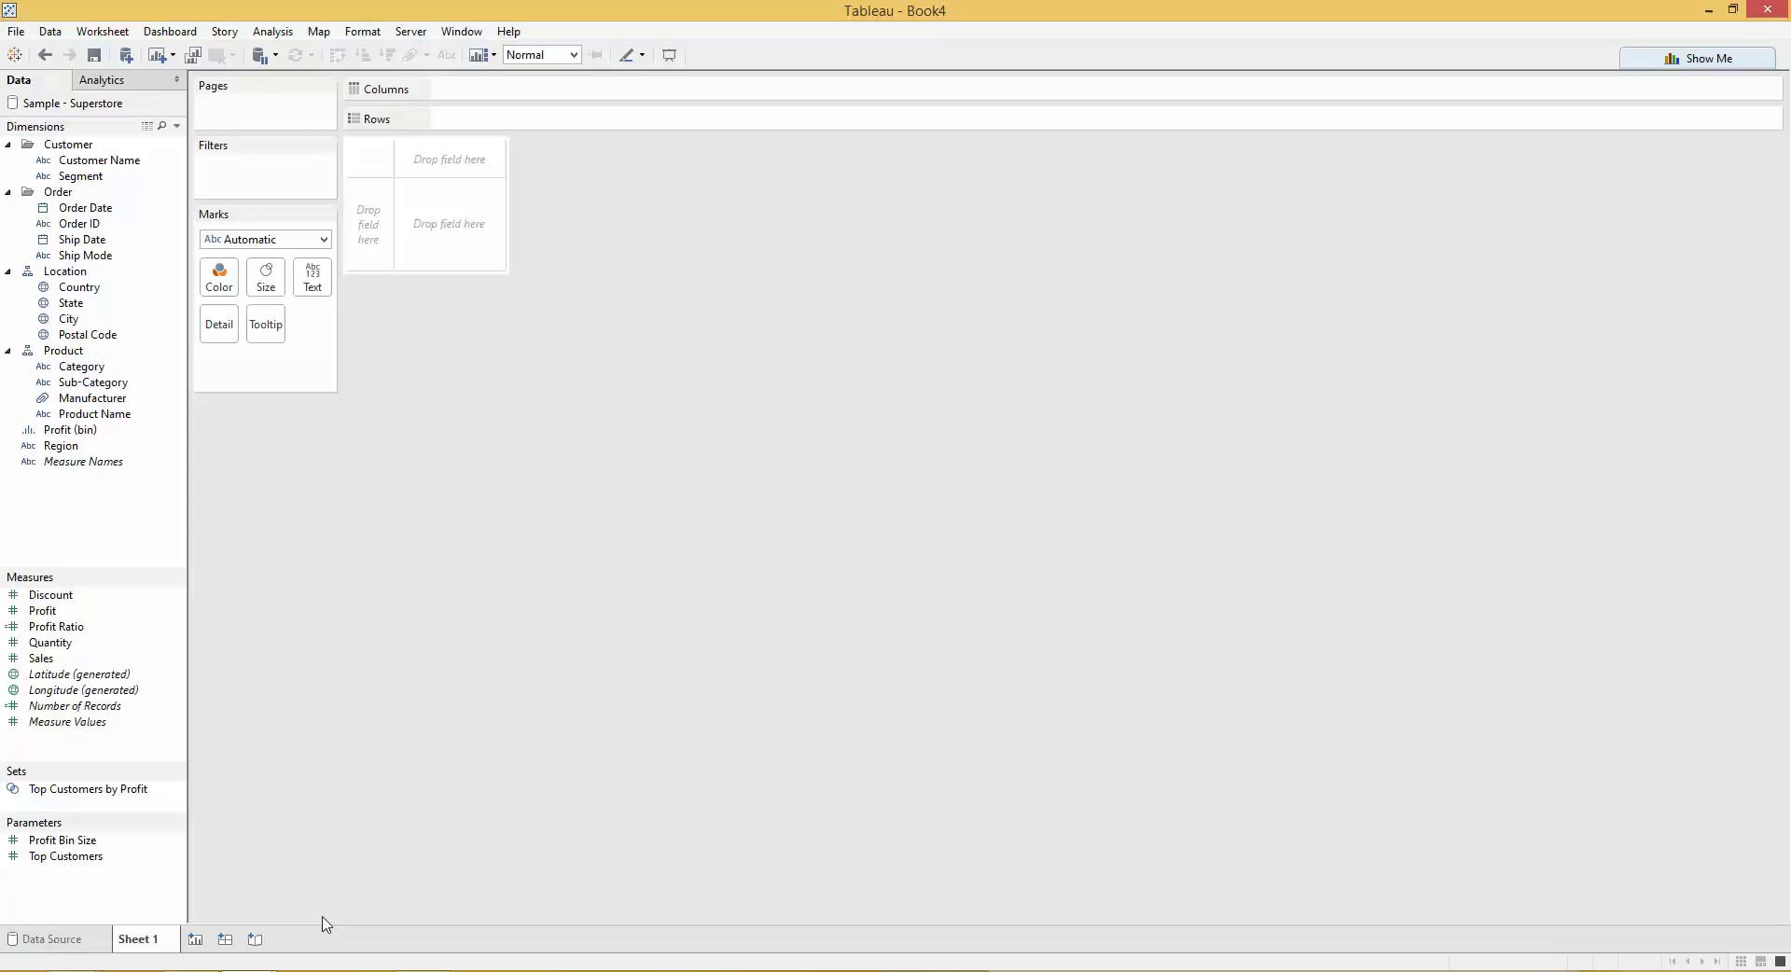
pyautogui.doubleClick(171, 937)
pyautogui.write('M')
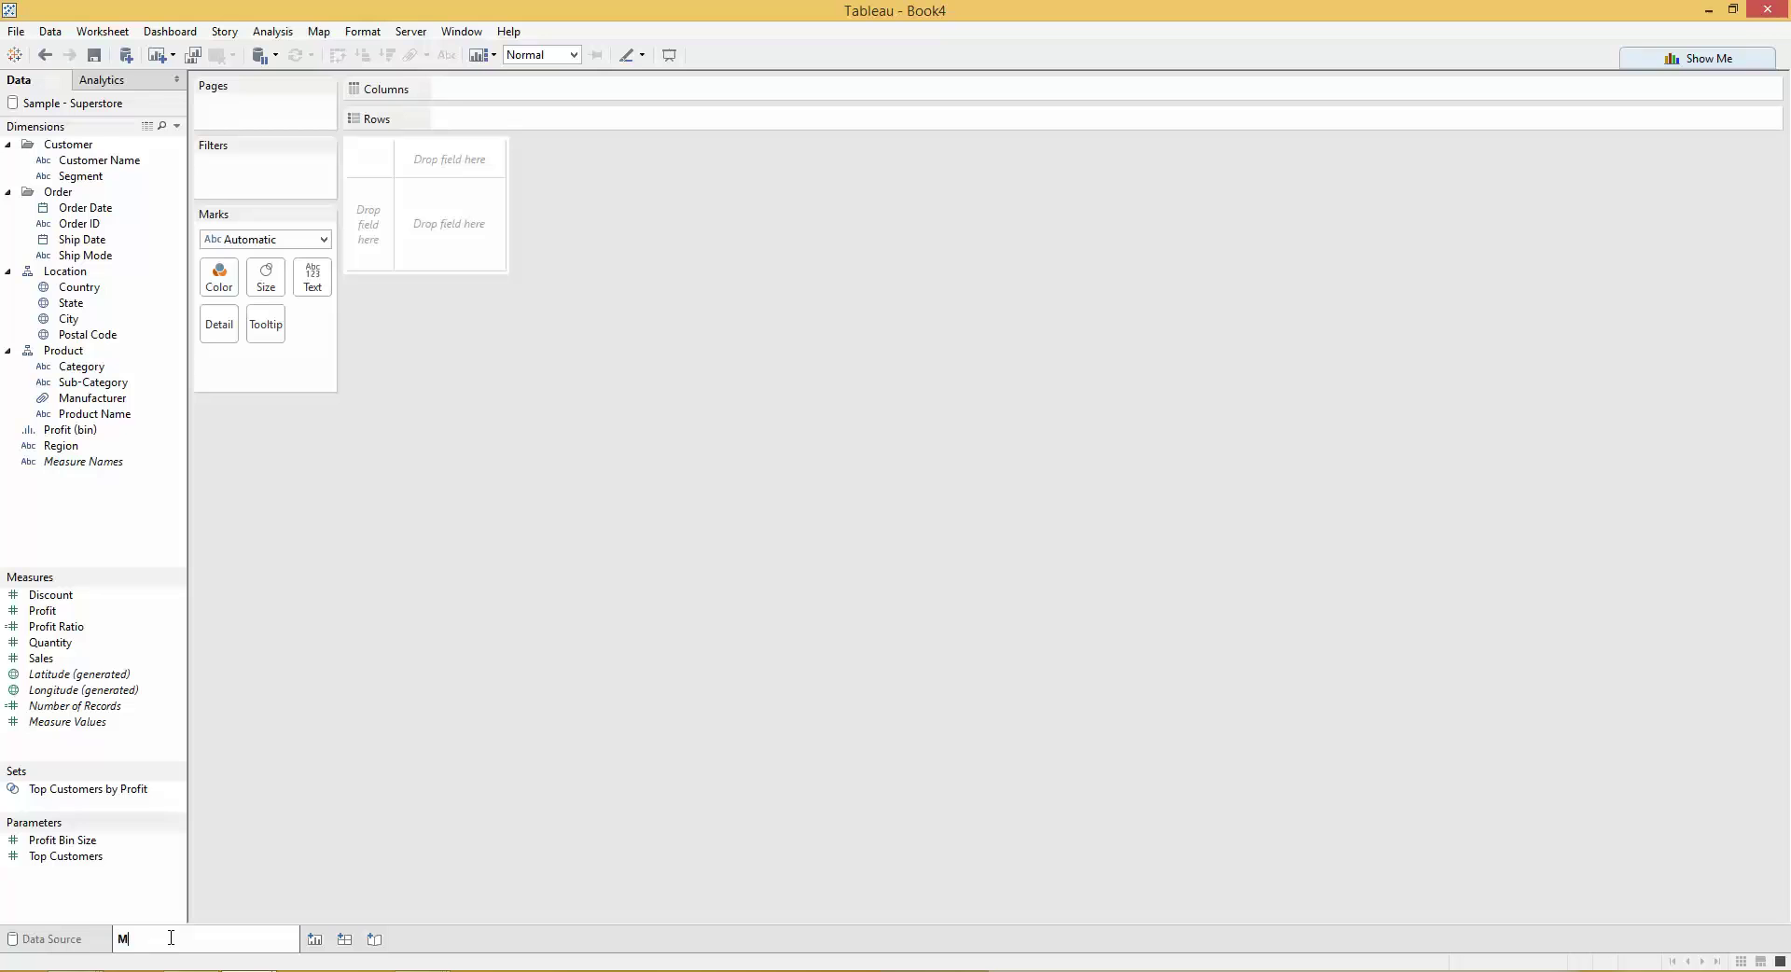
pyautogui.write('ap Selector')
pyautogui.press('Return')
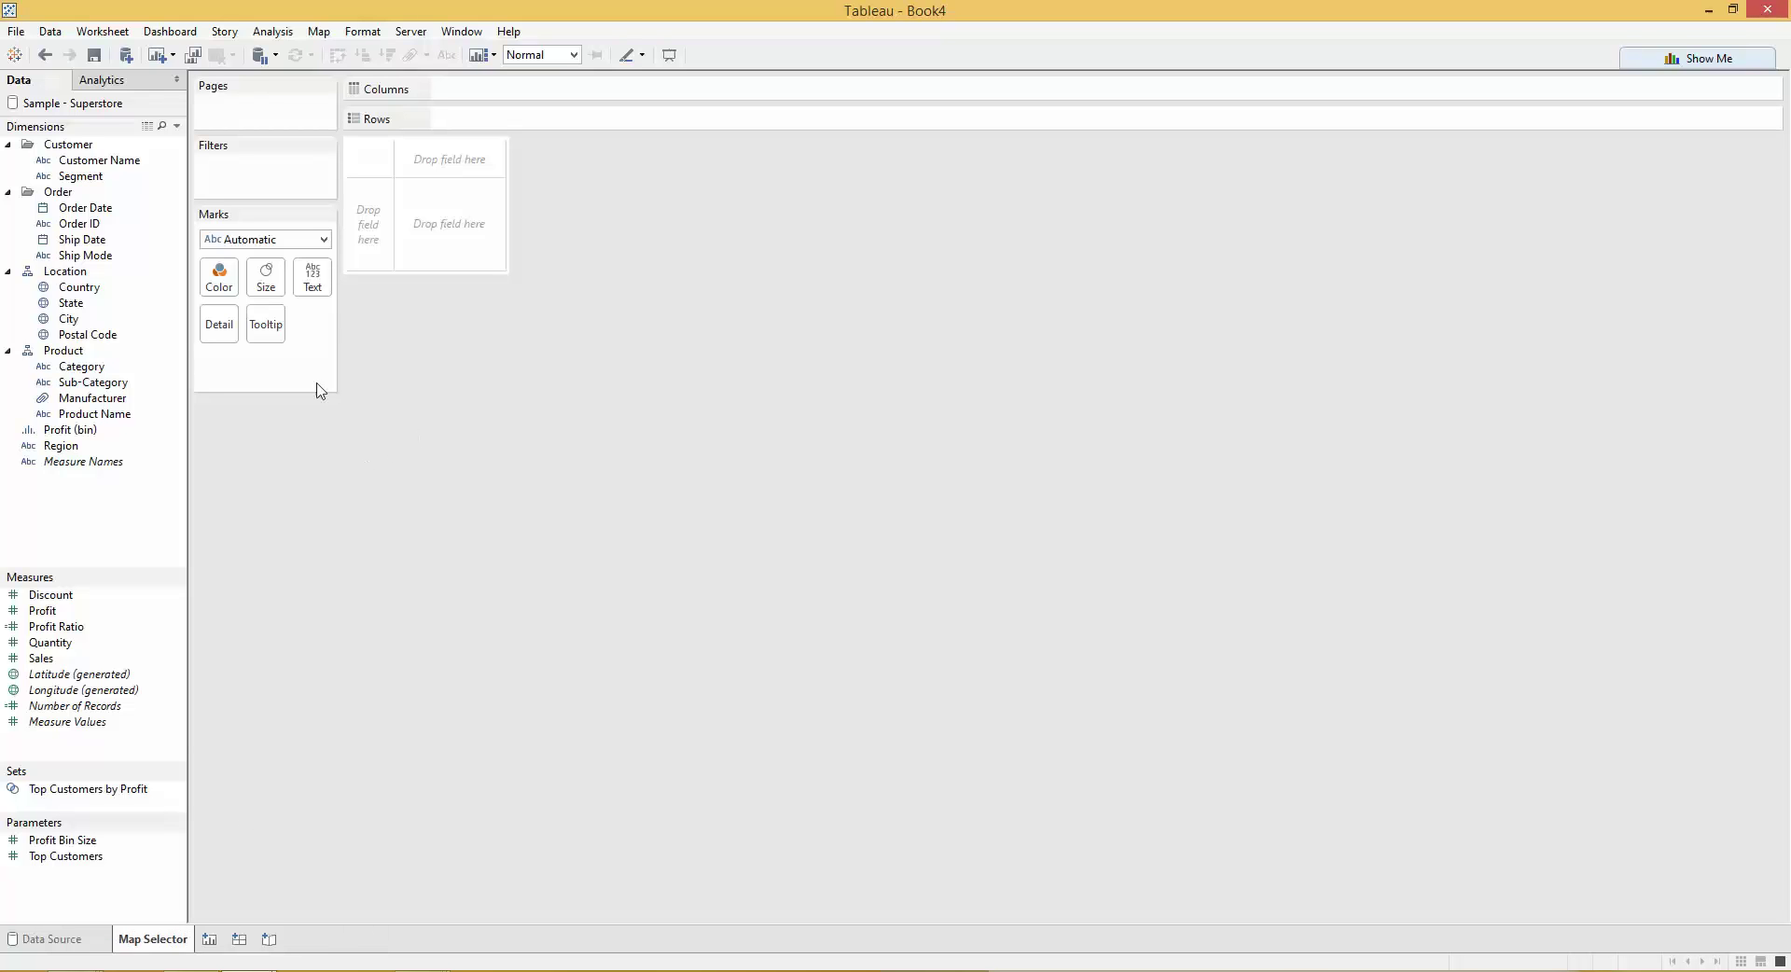
# Step: Build a filled US state map colored by SUM(Sales) in the Blue palette
pyautogui.click(97, 306)
pyautogui.doubleClick(97, 306)
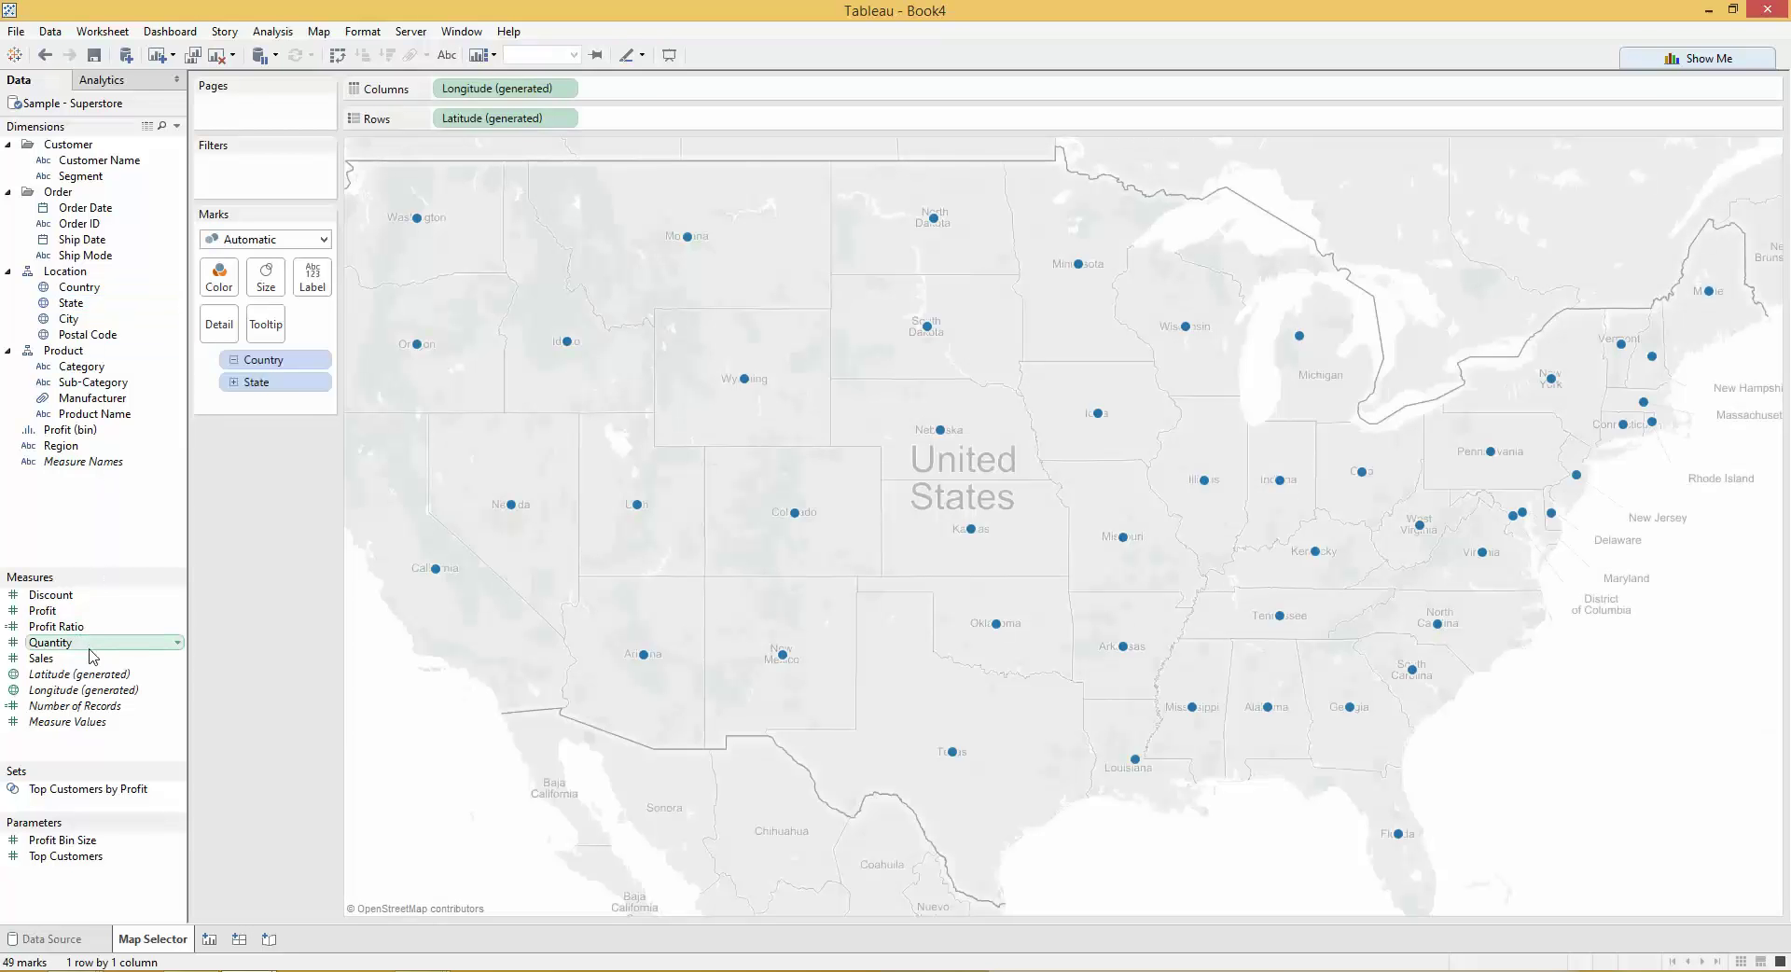
pyautogui.moveTo(94, 657); pyautogui.dragTo(220, 285)
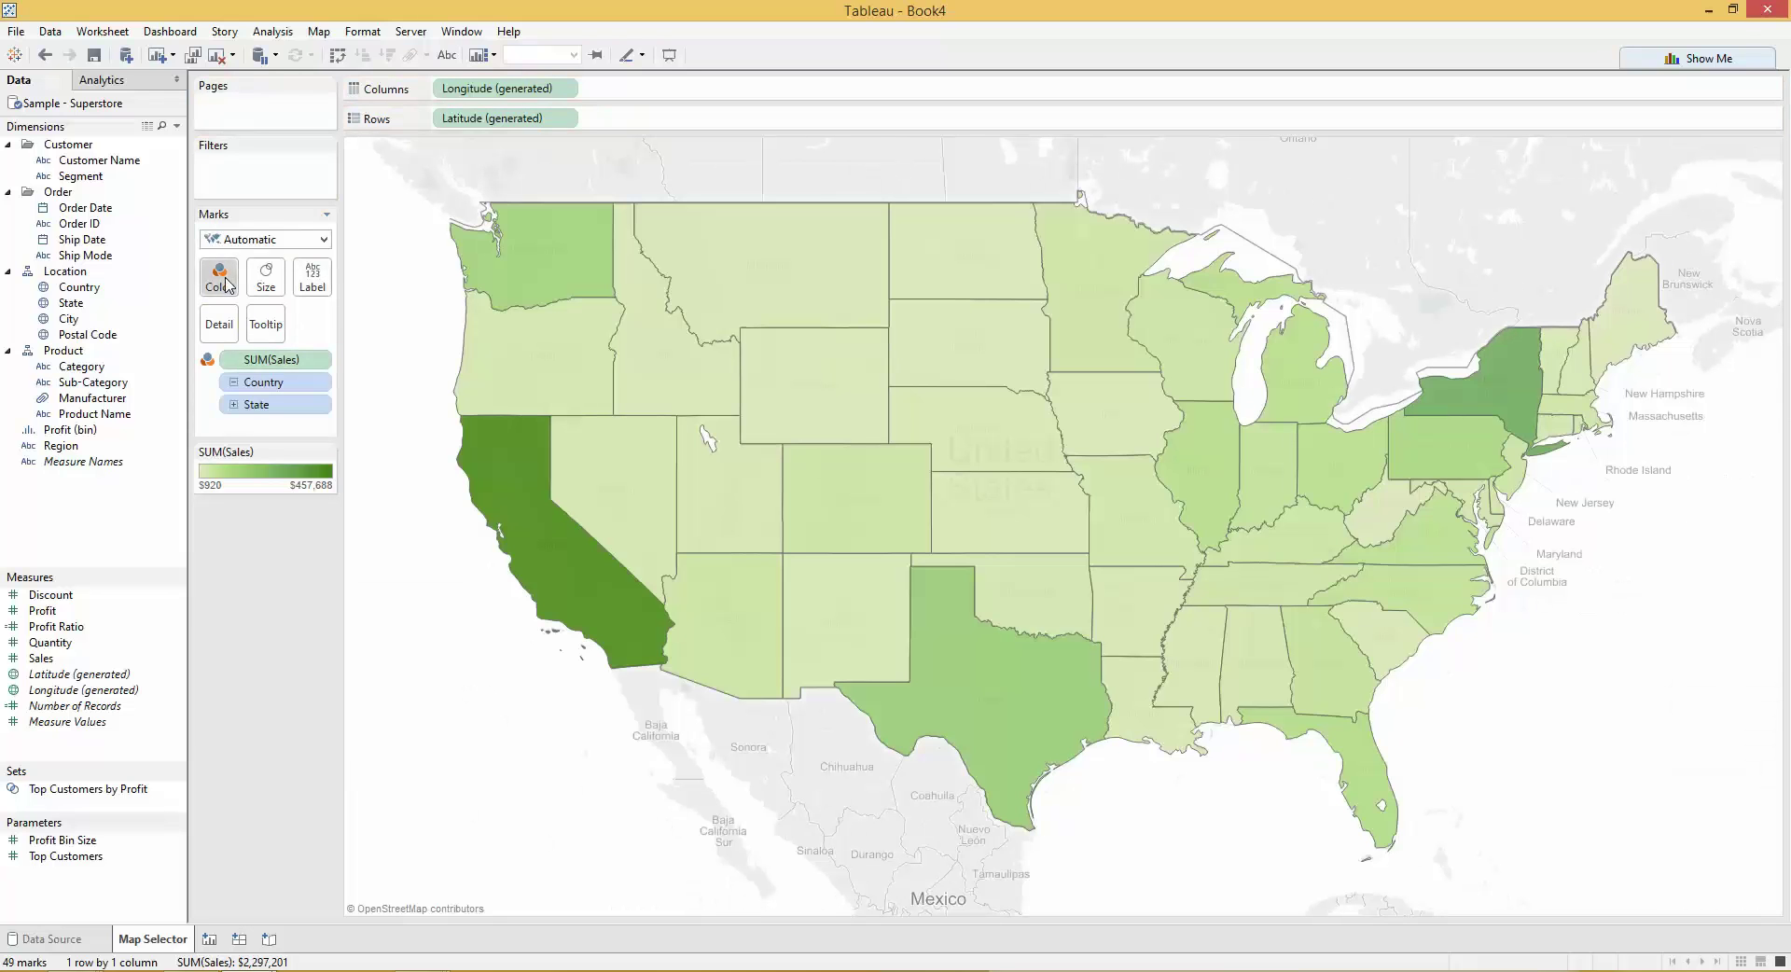
pyautogui.click(219, 277)
pyautogui.click(284, 335)
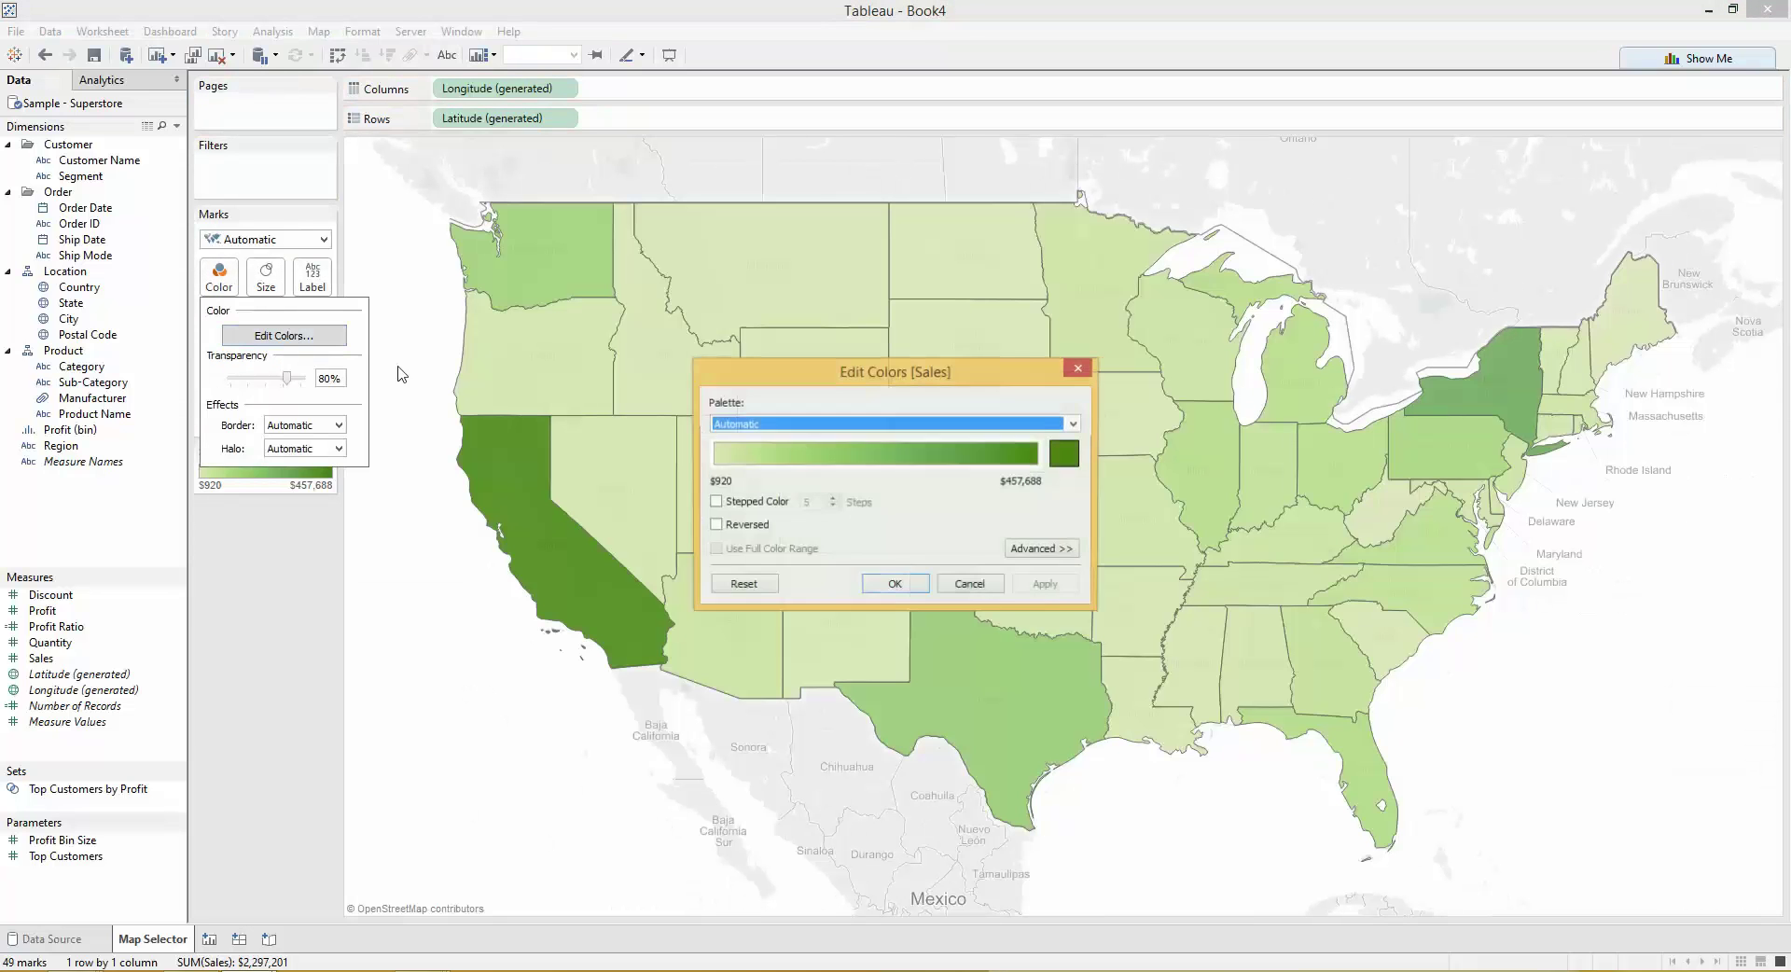
pyautogui.click(967, 427)
pyautogui.click(915, 499)
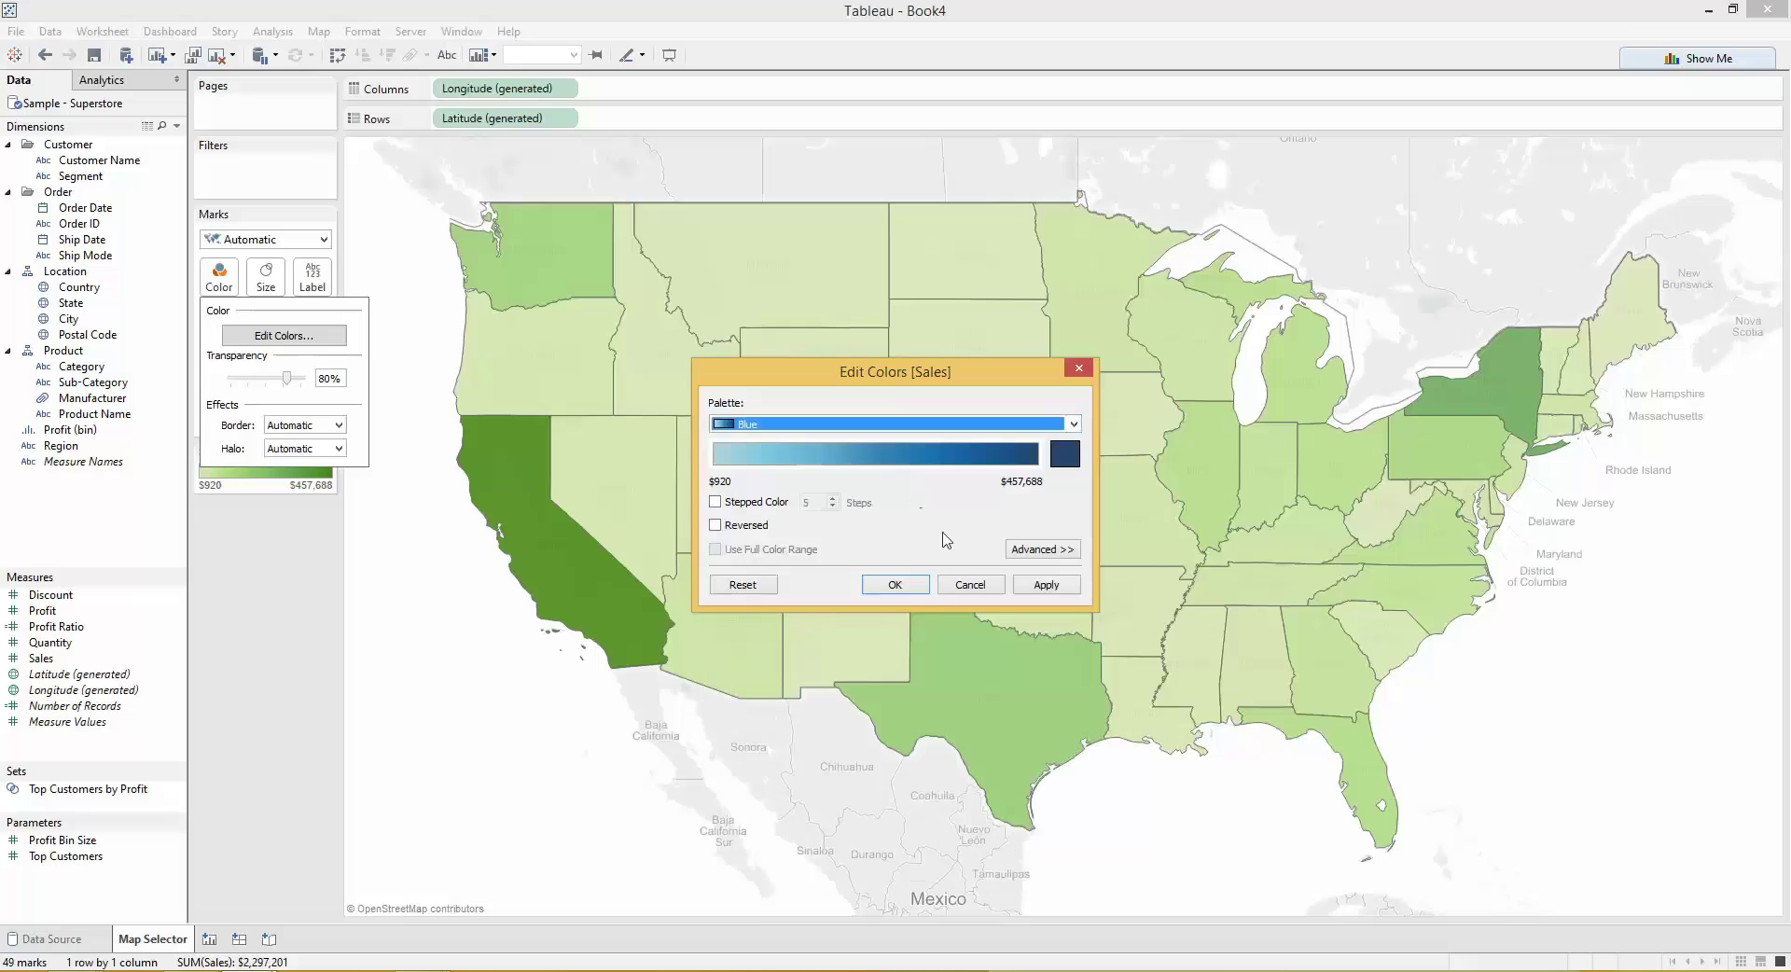
pyautogui.click(908, 588)
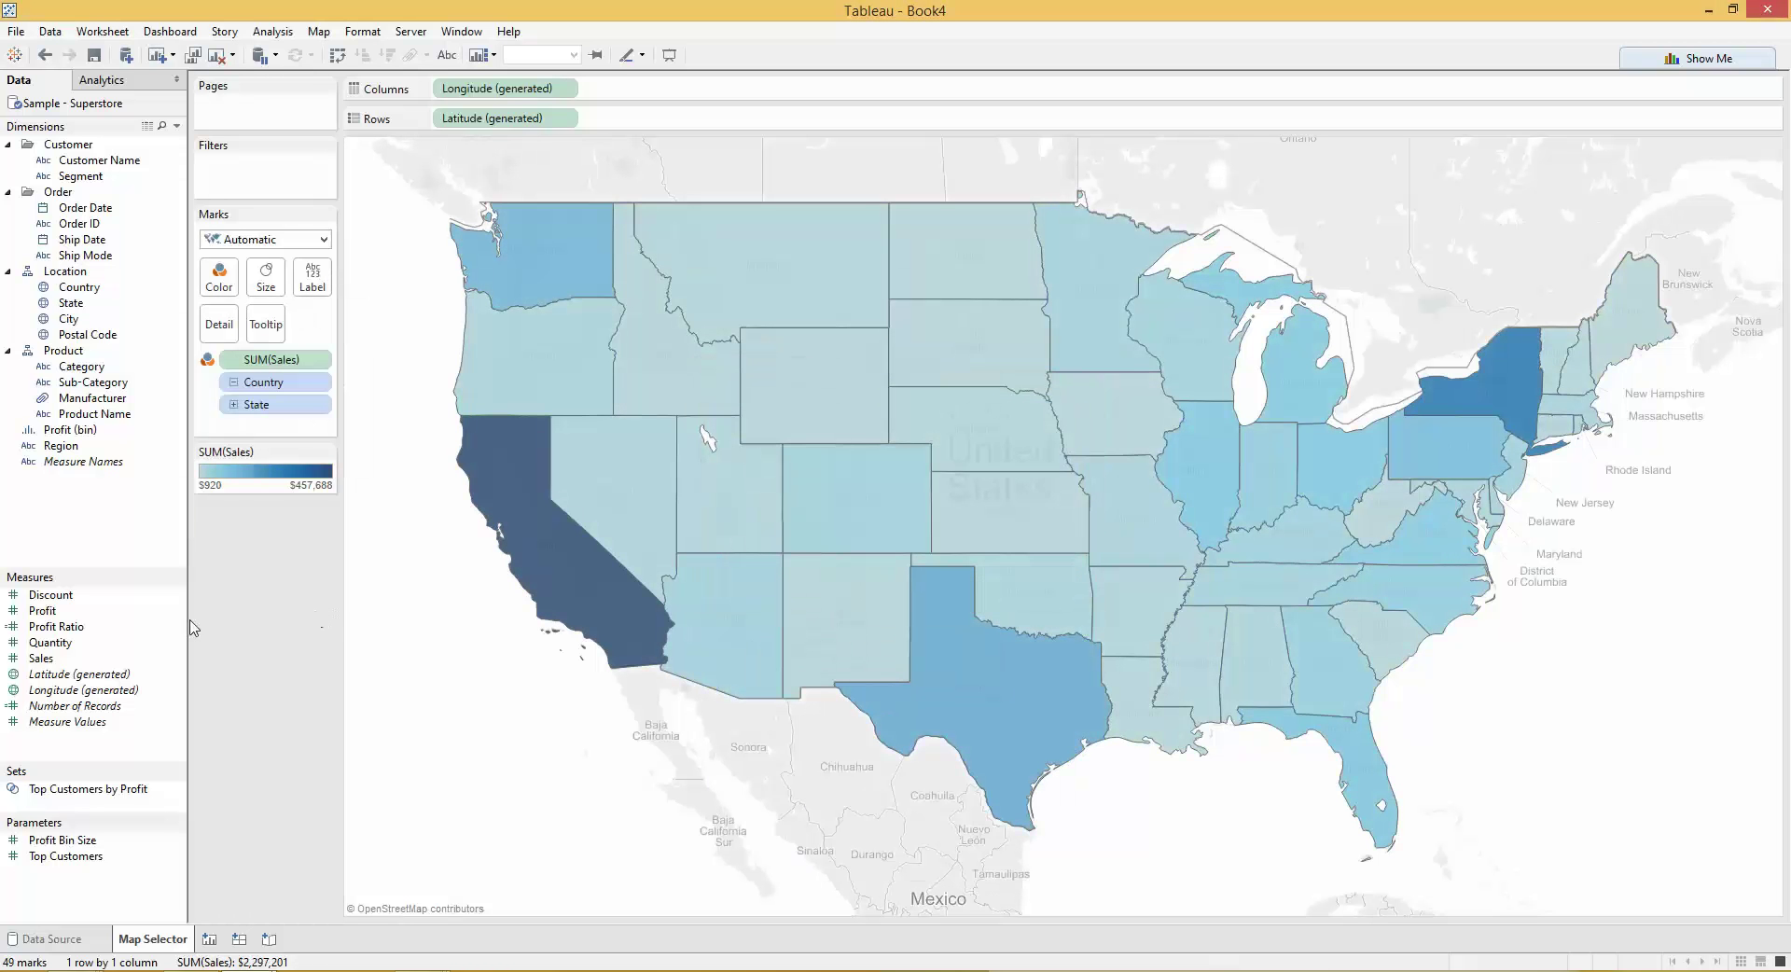
# Step: On a new sheet, plot SUM(Sales) as a line by MONTH(Order Date)
pyautogui.click(209, 938)
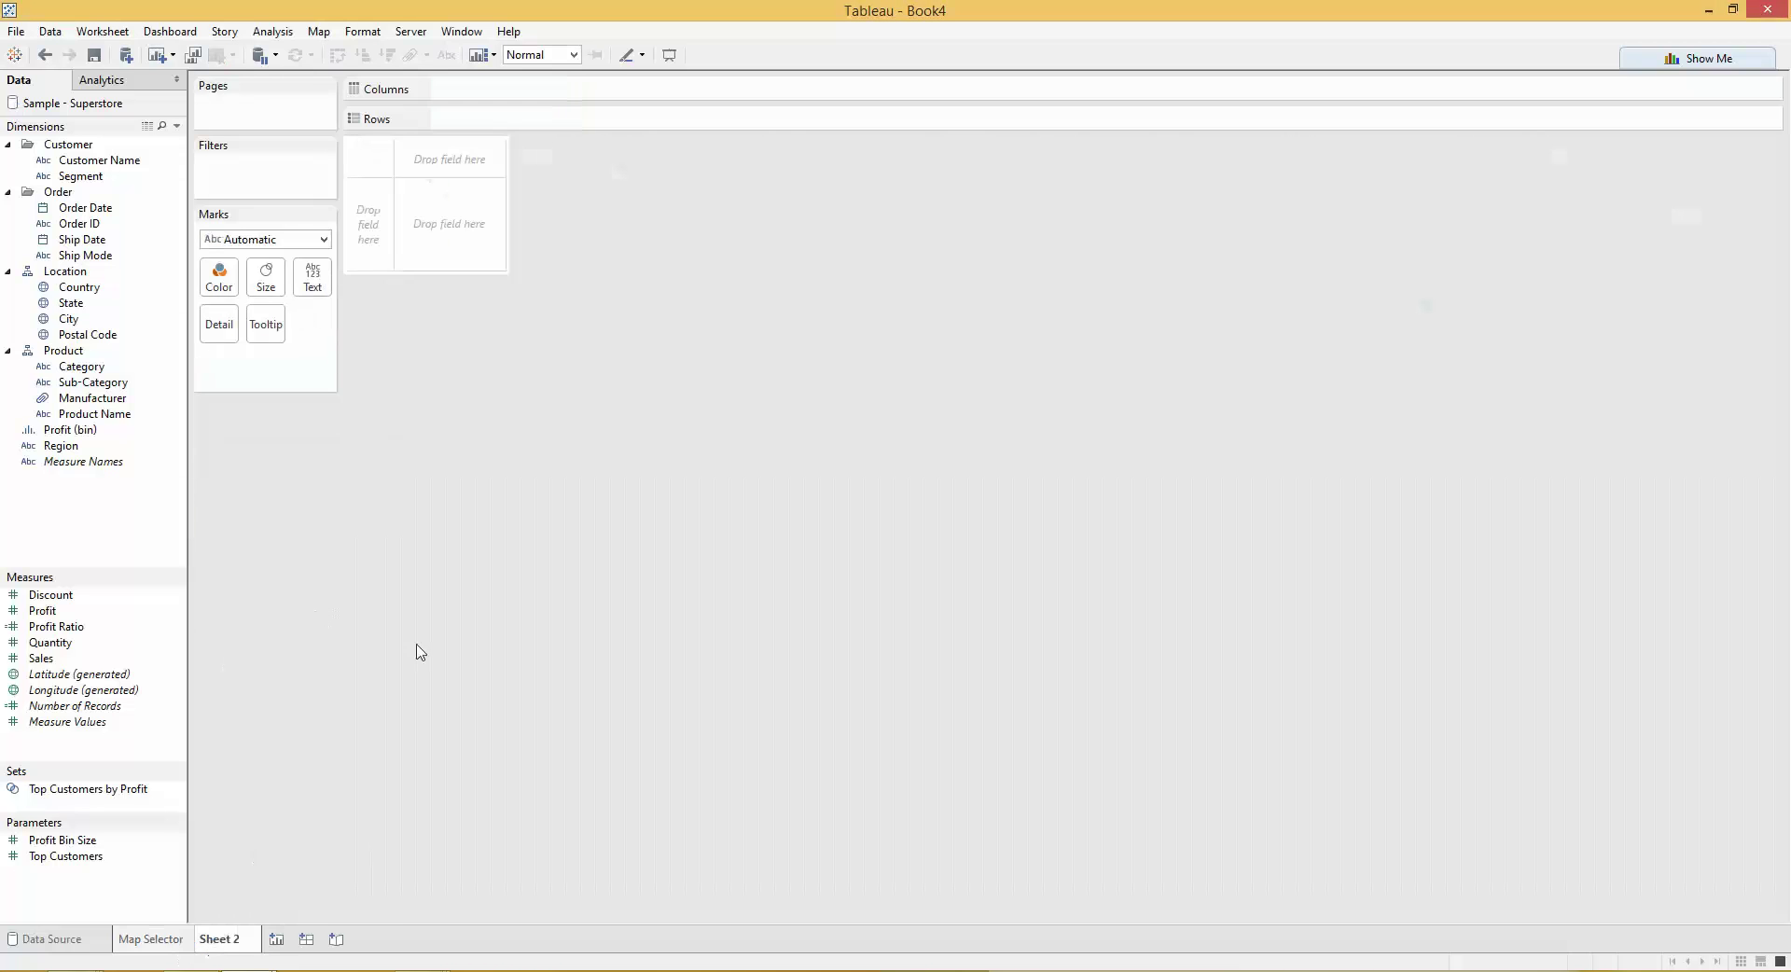
pyautogui.click(115, 209)
pyautogui.moveTo(119, 215); pyautogui.dragTo(489, 97)
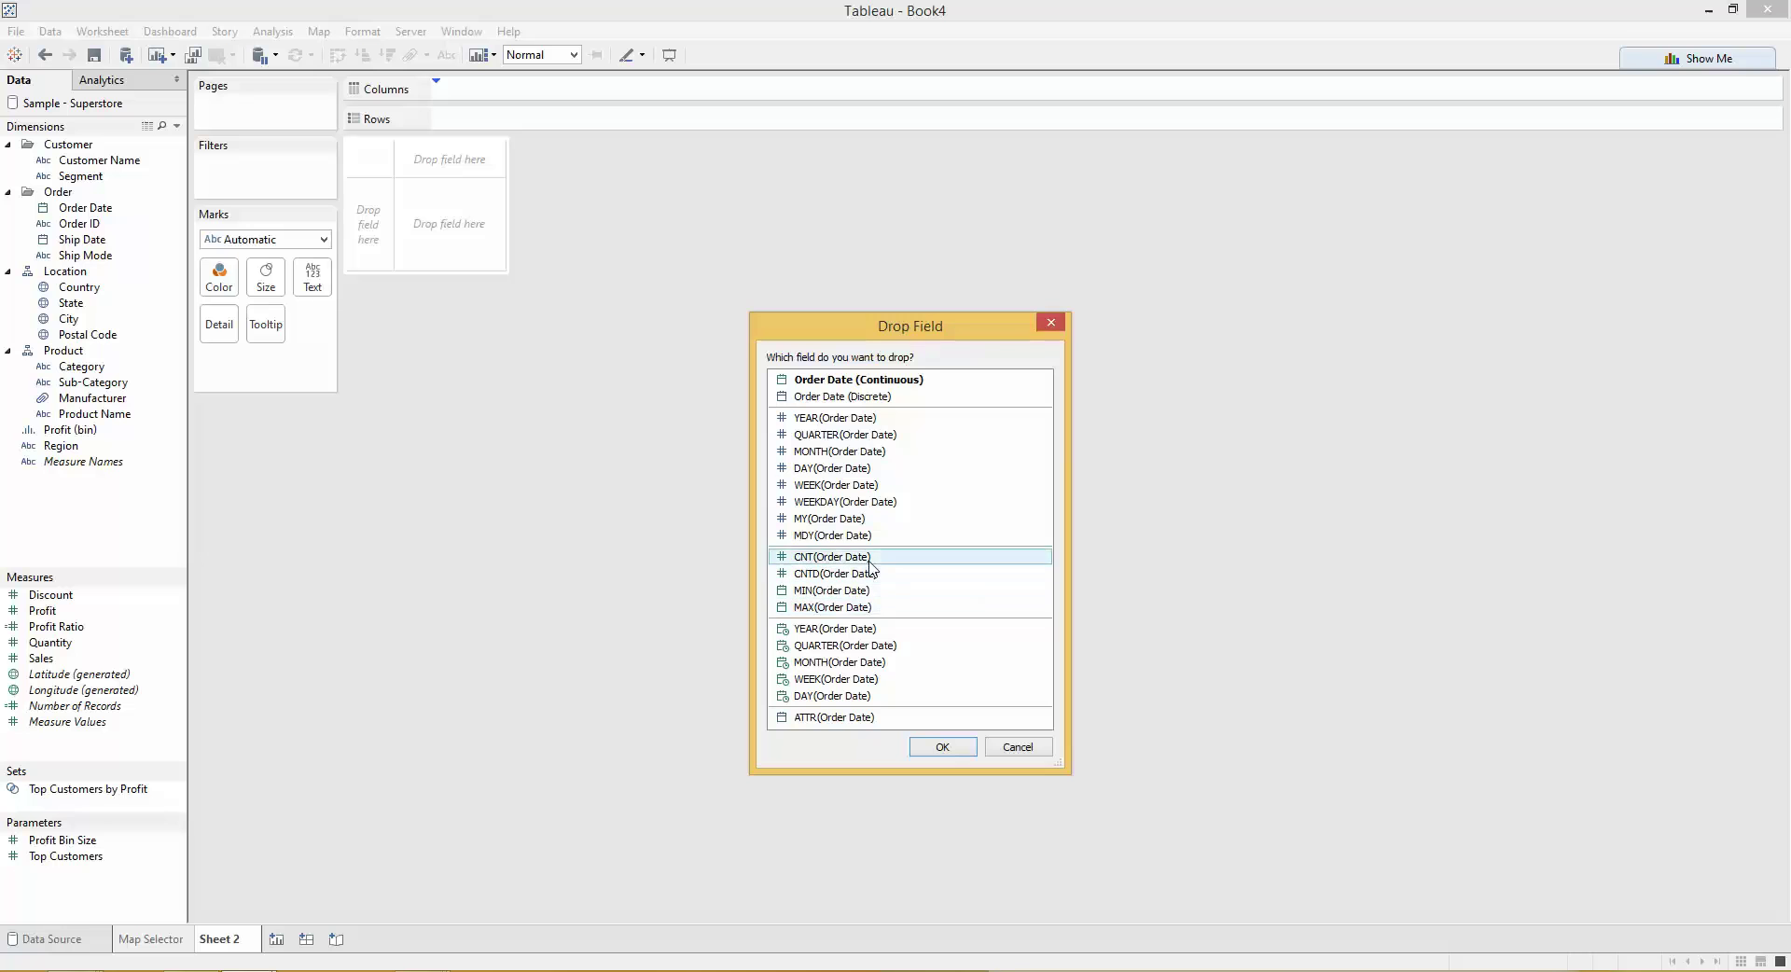
pyautogui.doubleClick(884, 661)
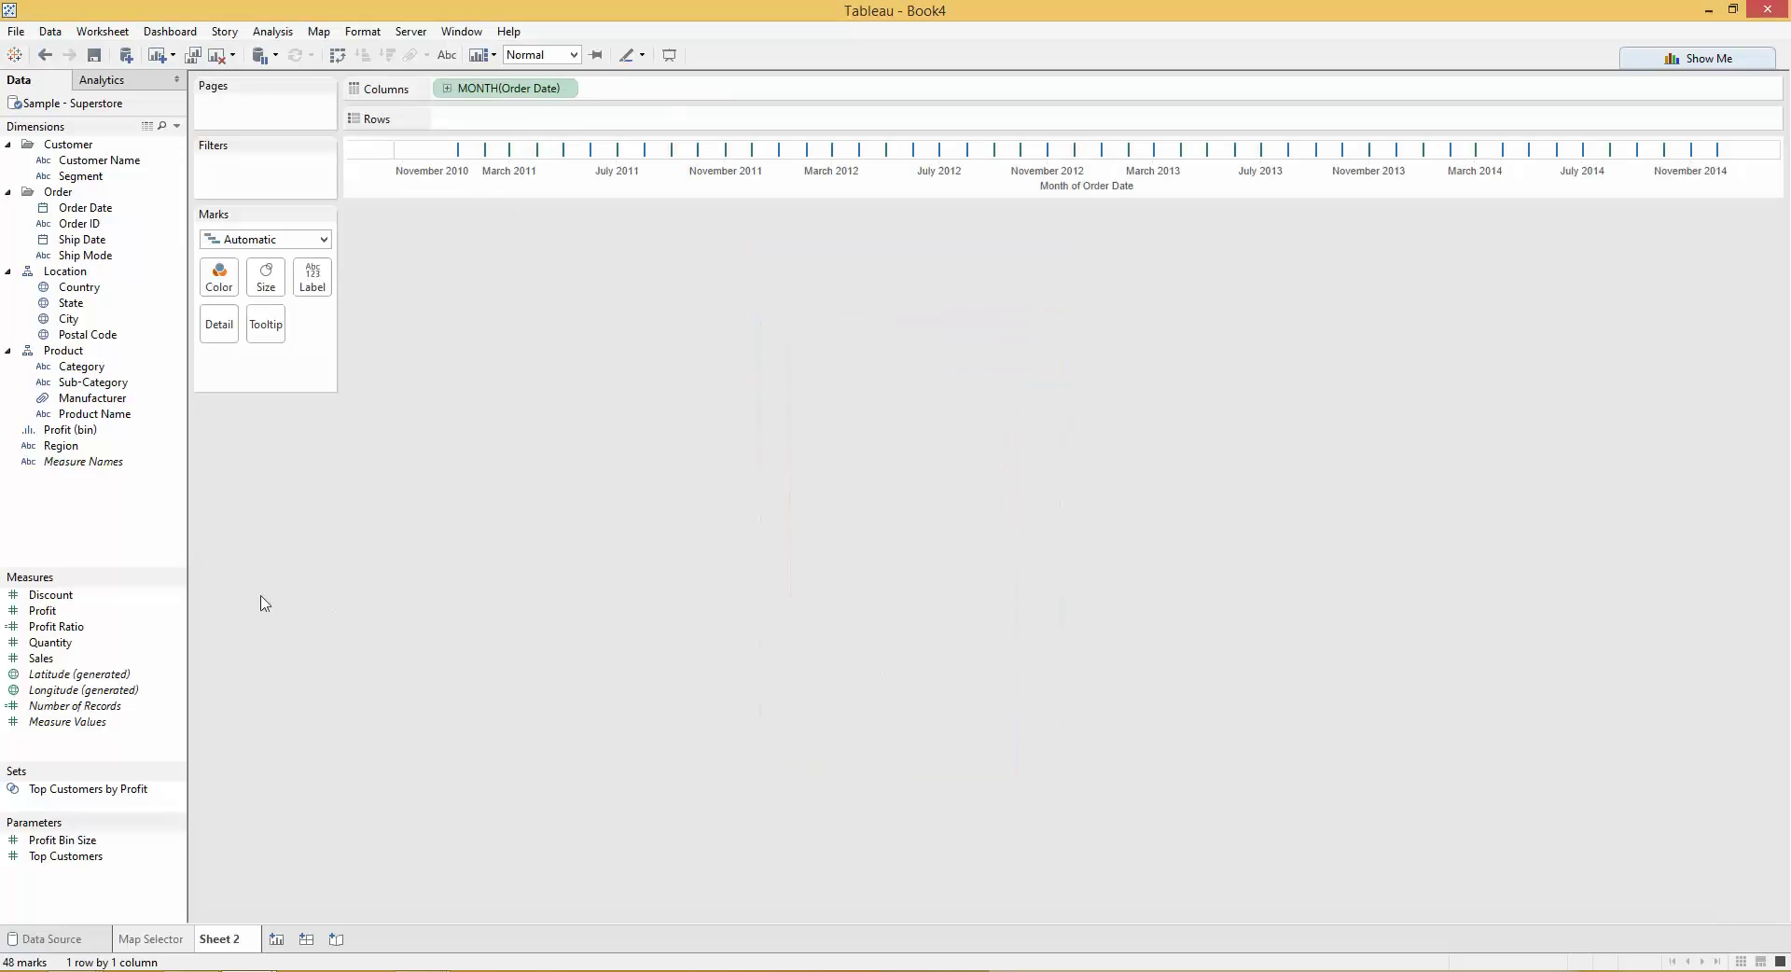
pyautogui.moveTo(116, 660); pyautogui.dragTo(545, 132)
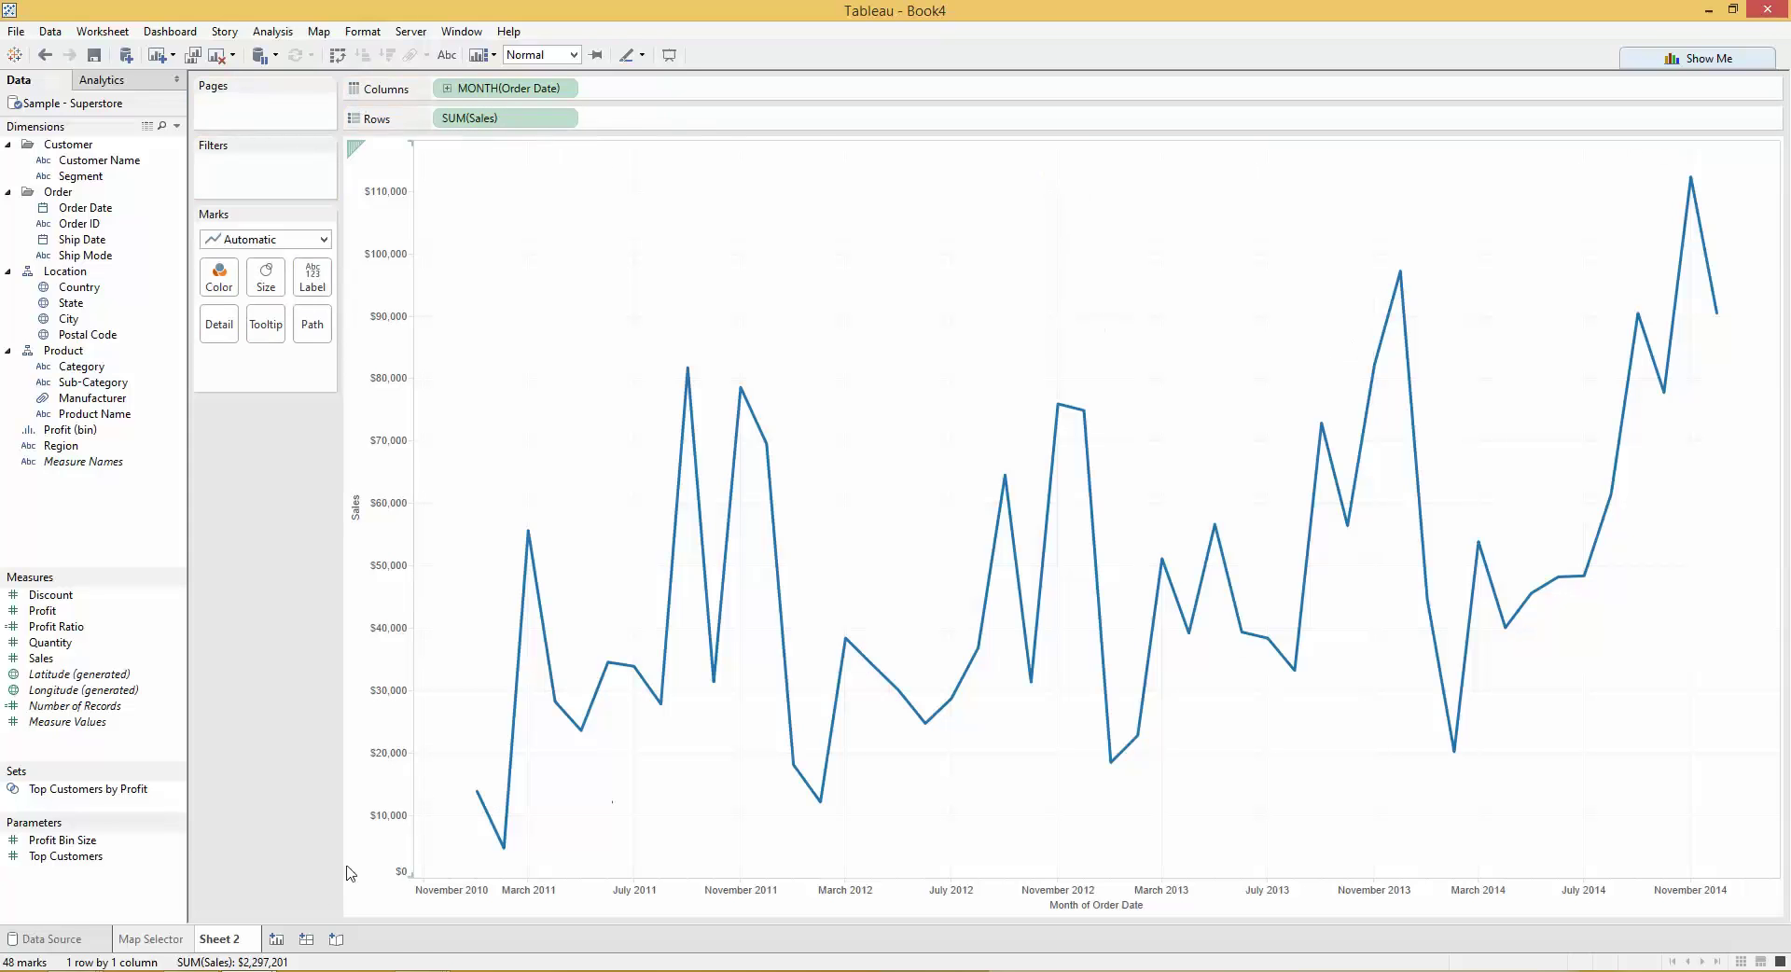
# Step: Rename the sheet to 'Sales Timeline' and add a blank Sheet 3
pyautogui.doubleClick(229, 941)
pyautogui.write('Sa')
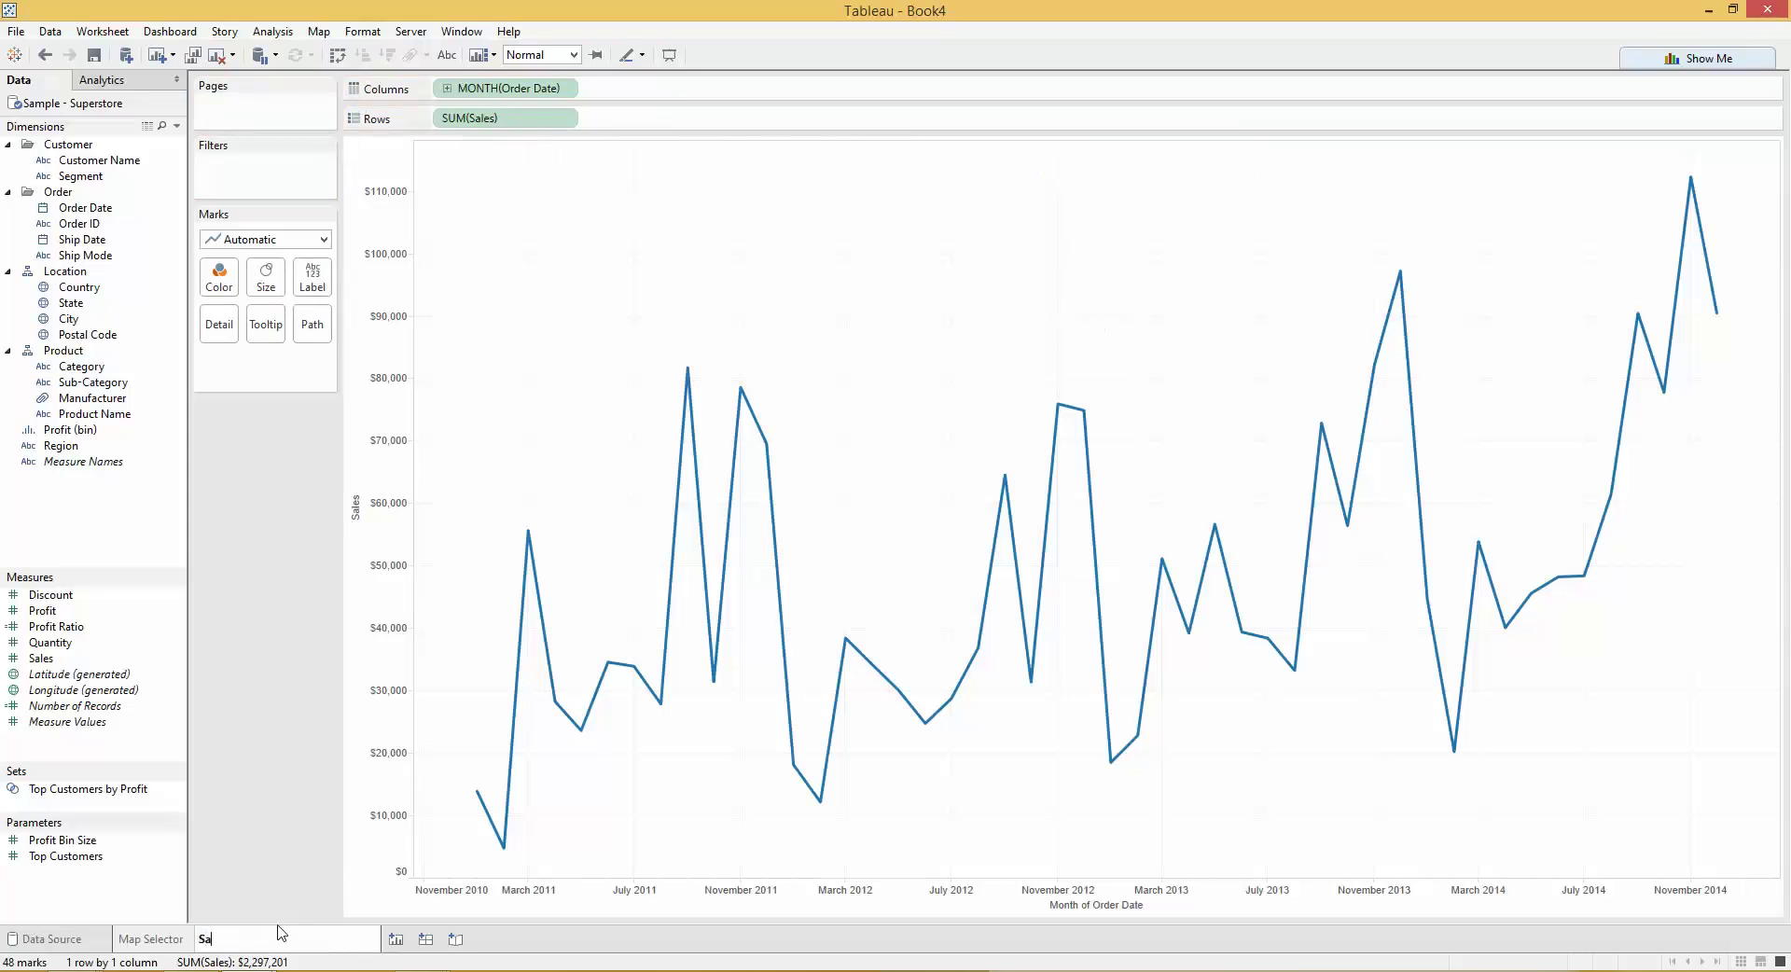
pyautogui.write('les Timeline')
pyautogui.press('Return')
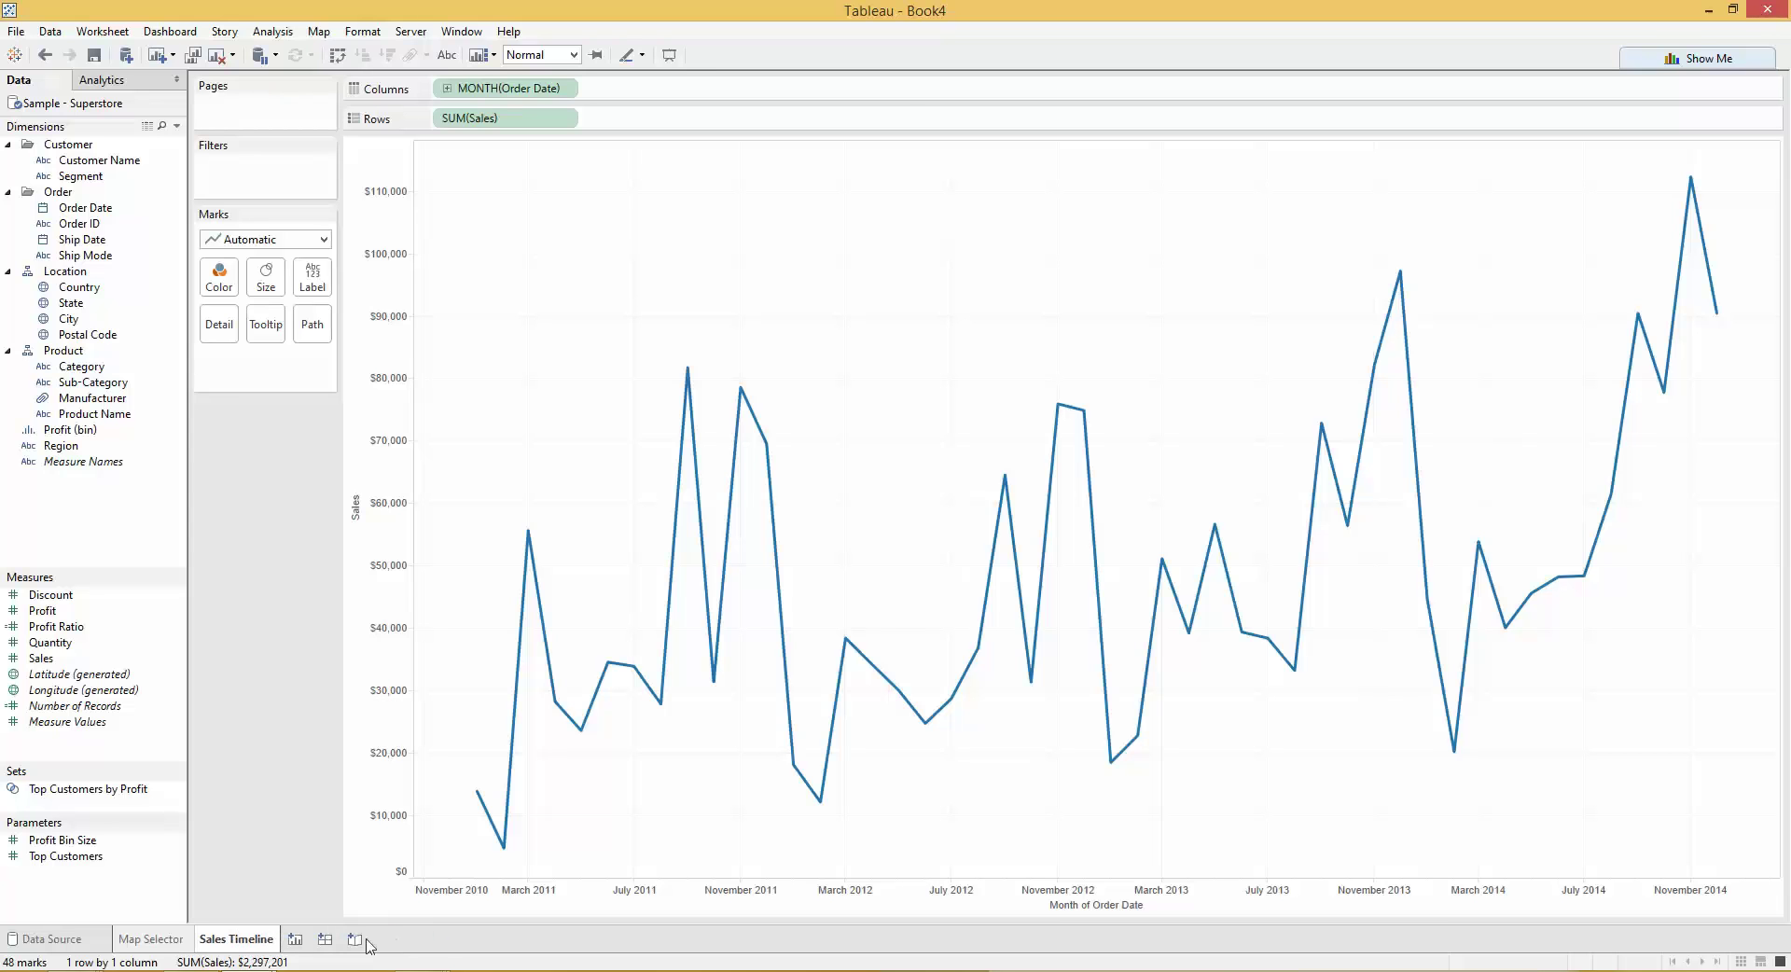
pyautogui.click(297, 940)
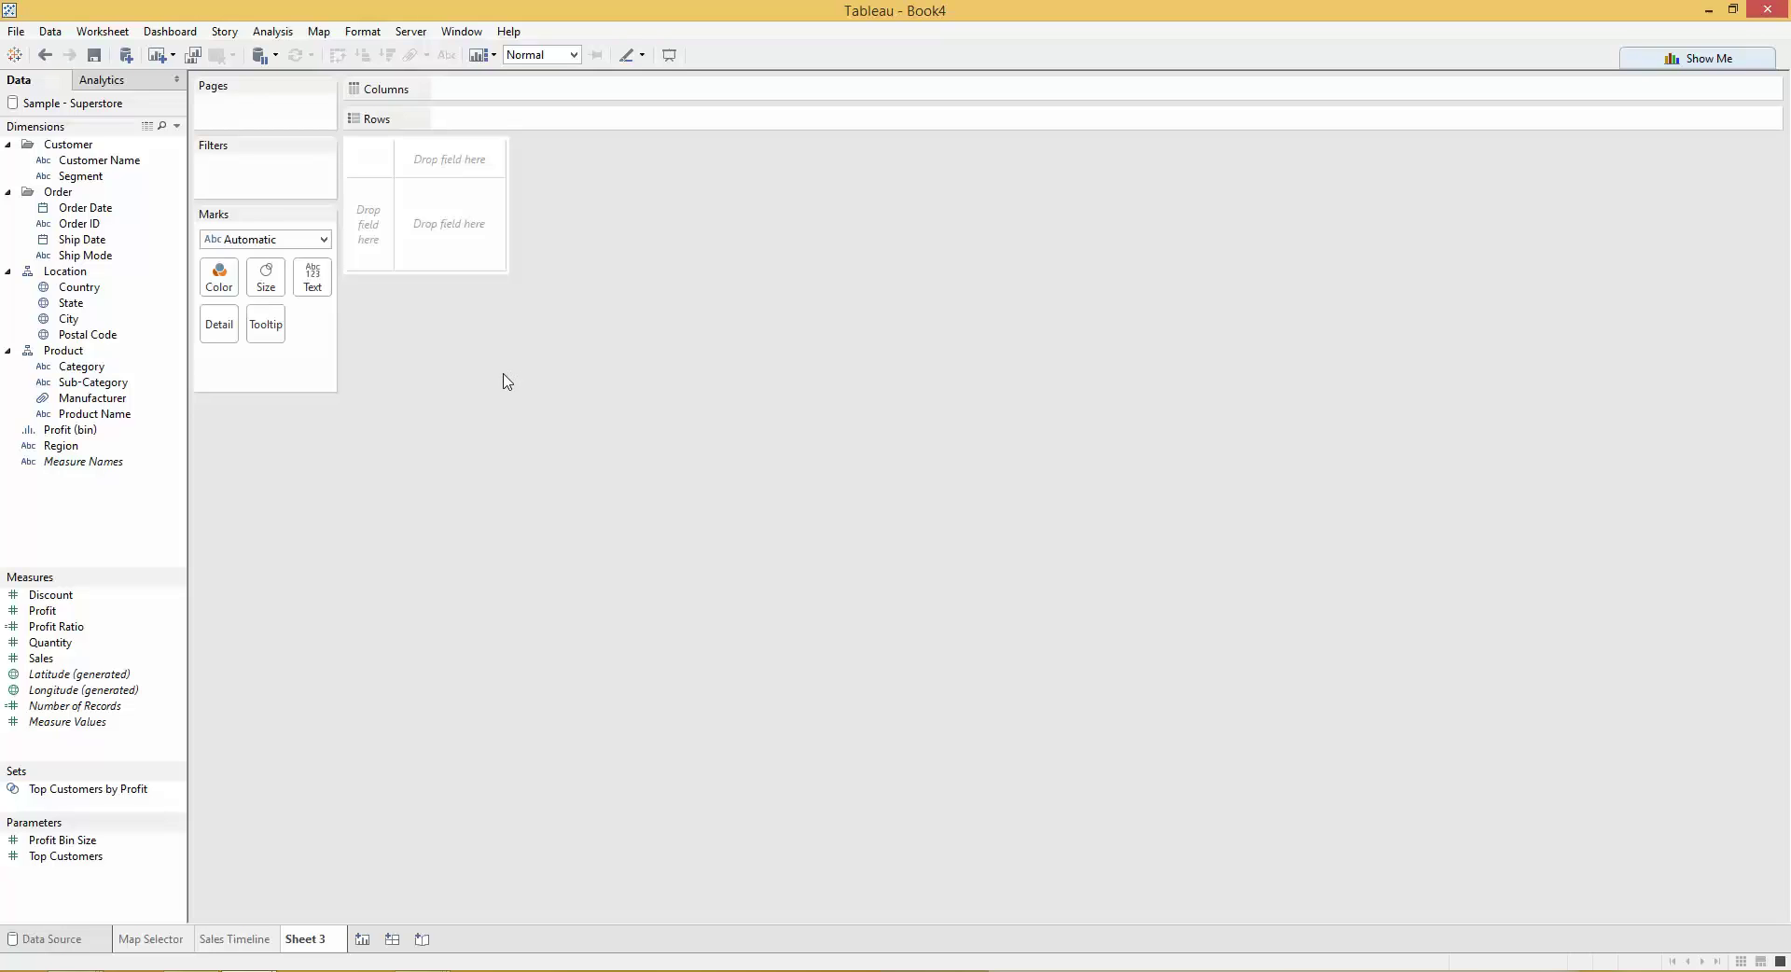
# Step: Build a descending SUM(Sales) by City bar chart filtered to the top 5 cities by Sales
pyautogui.moveTo(69, 318); pyautogui.dragTo(390, 245)
pyautogui.moveTo(114, 663); pyautogui.dragTo(512, 94)
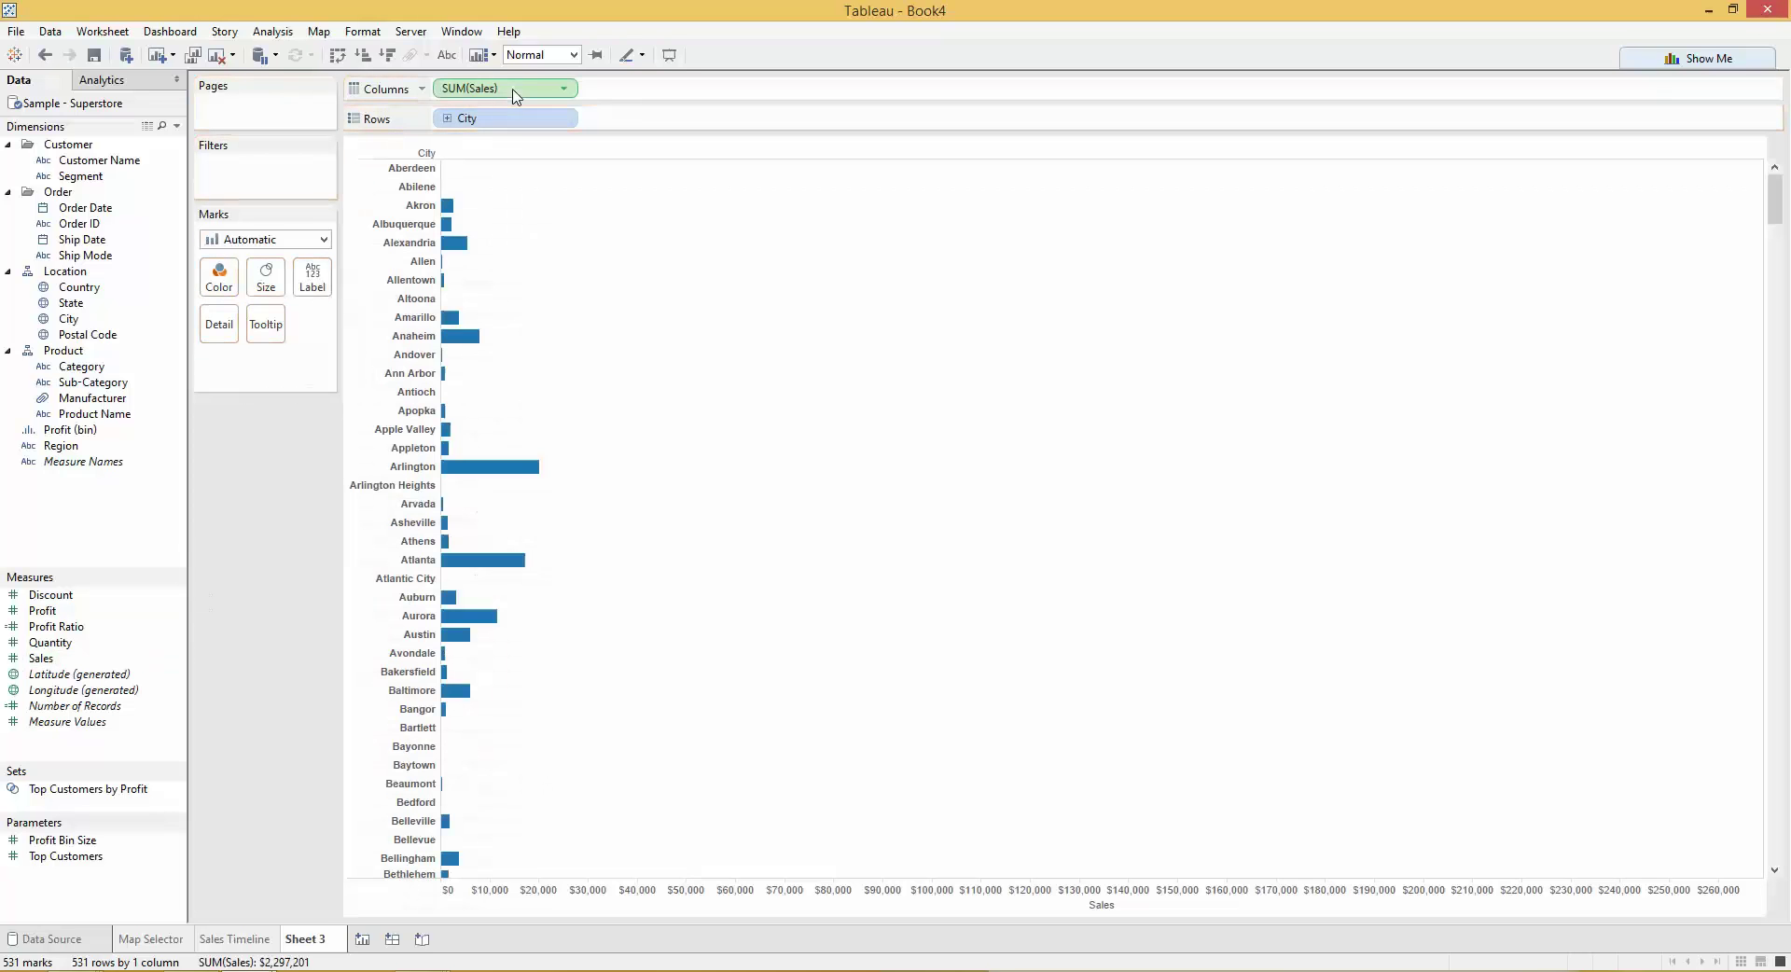
pyautogui.click(1101, 149)
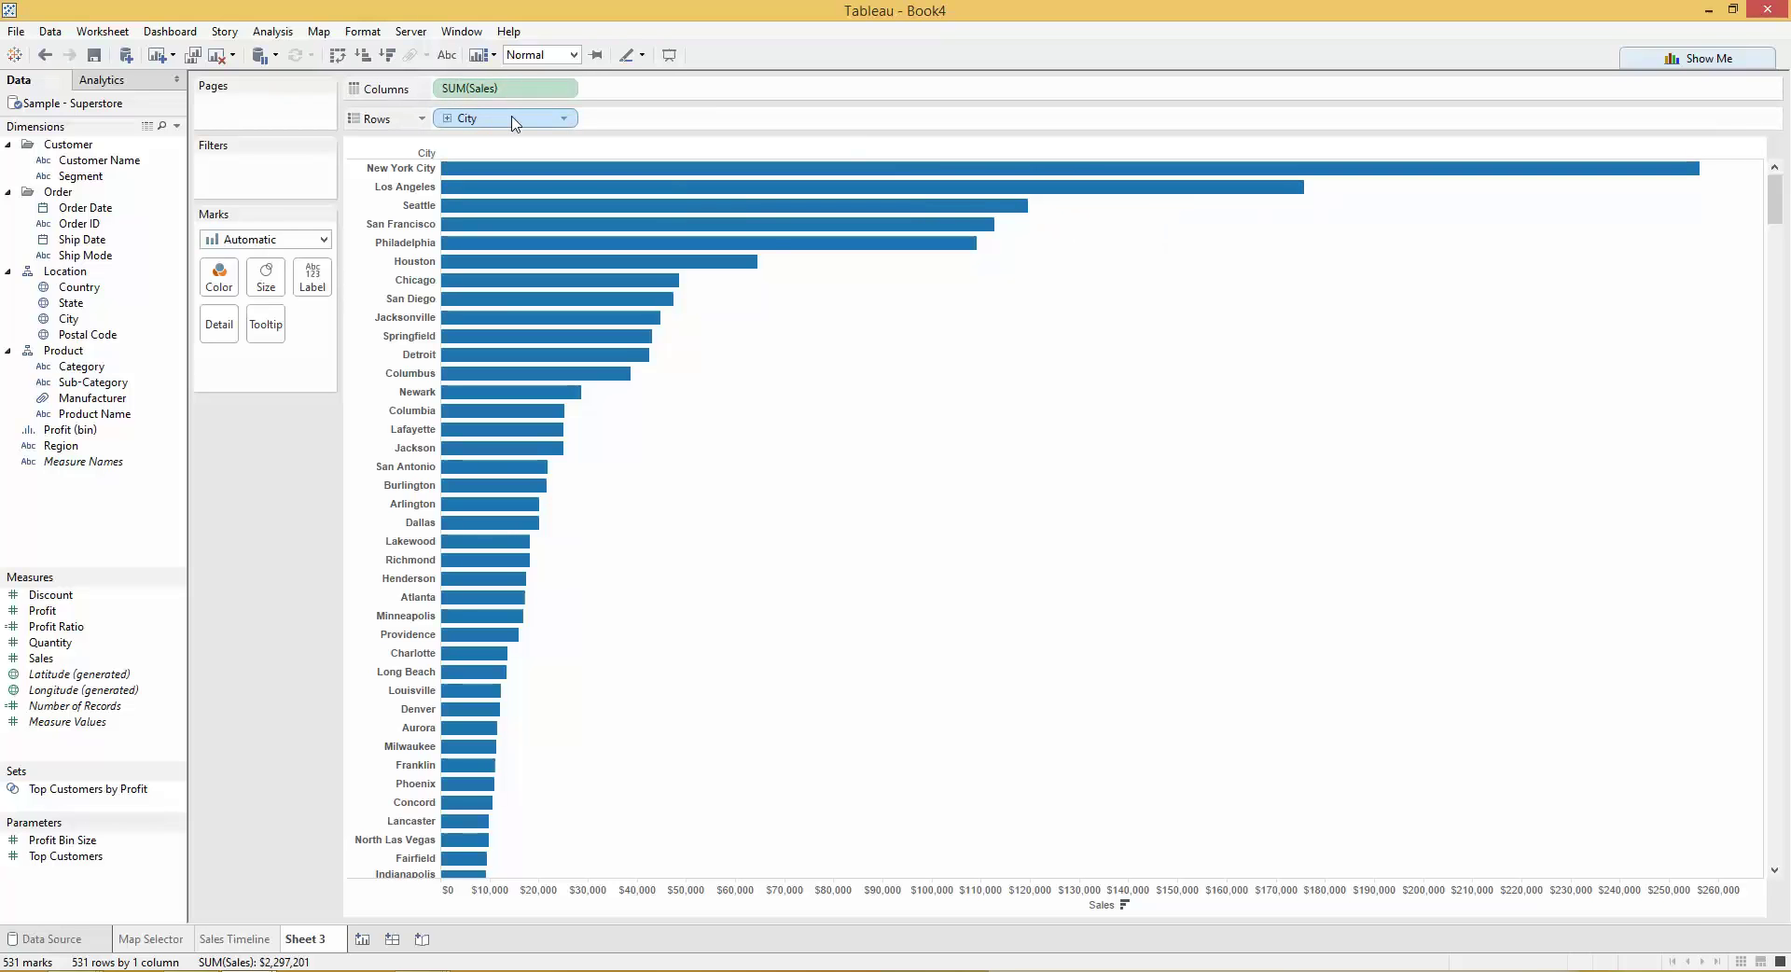
pyautogui.moveTo(512, 120); pyautogui.dragTo(283, 179)
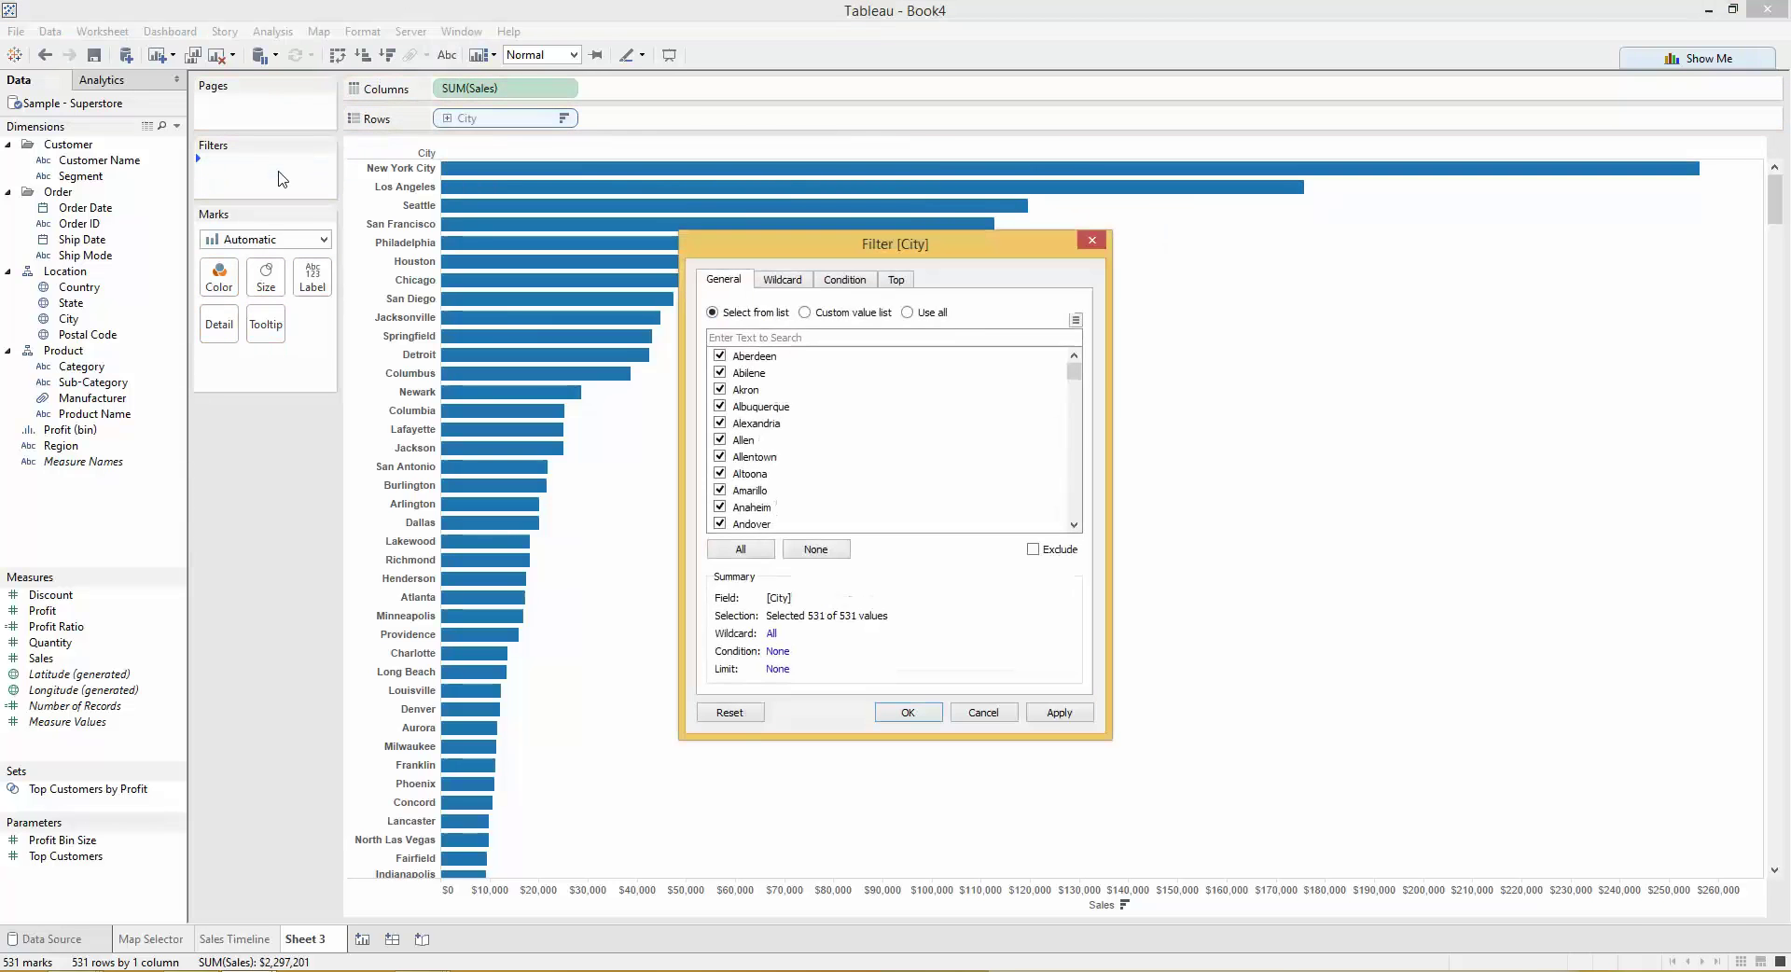
pyautogui.click(902, 282)
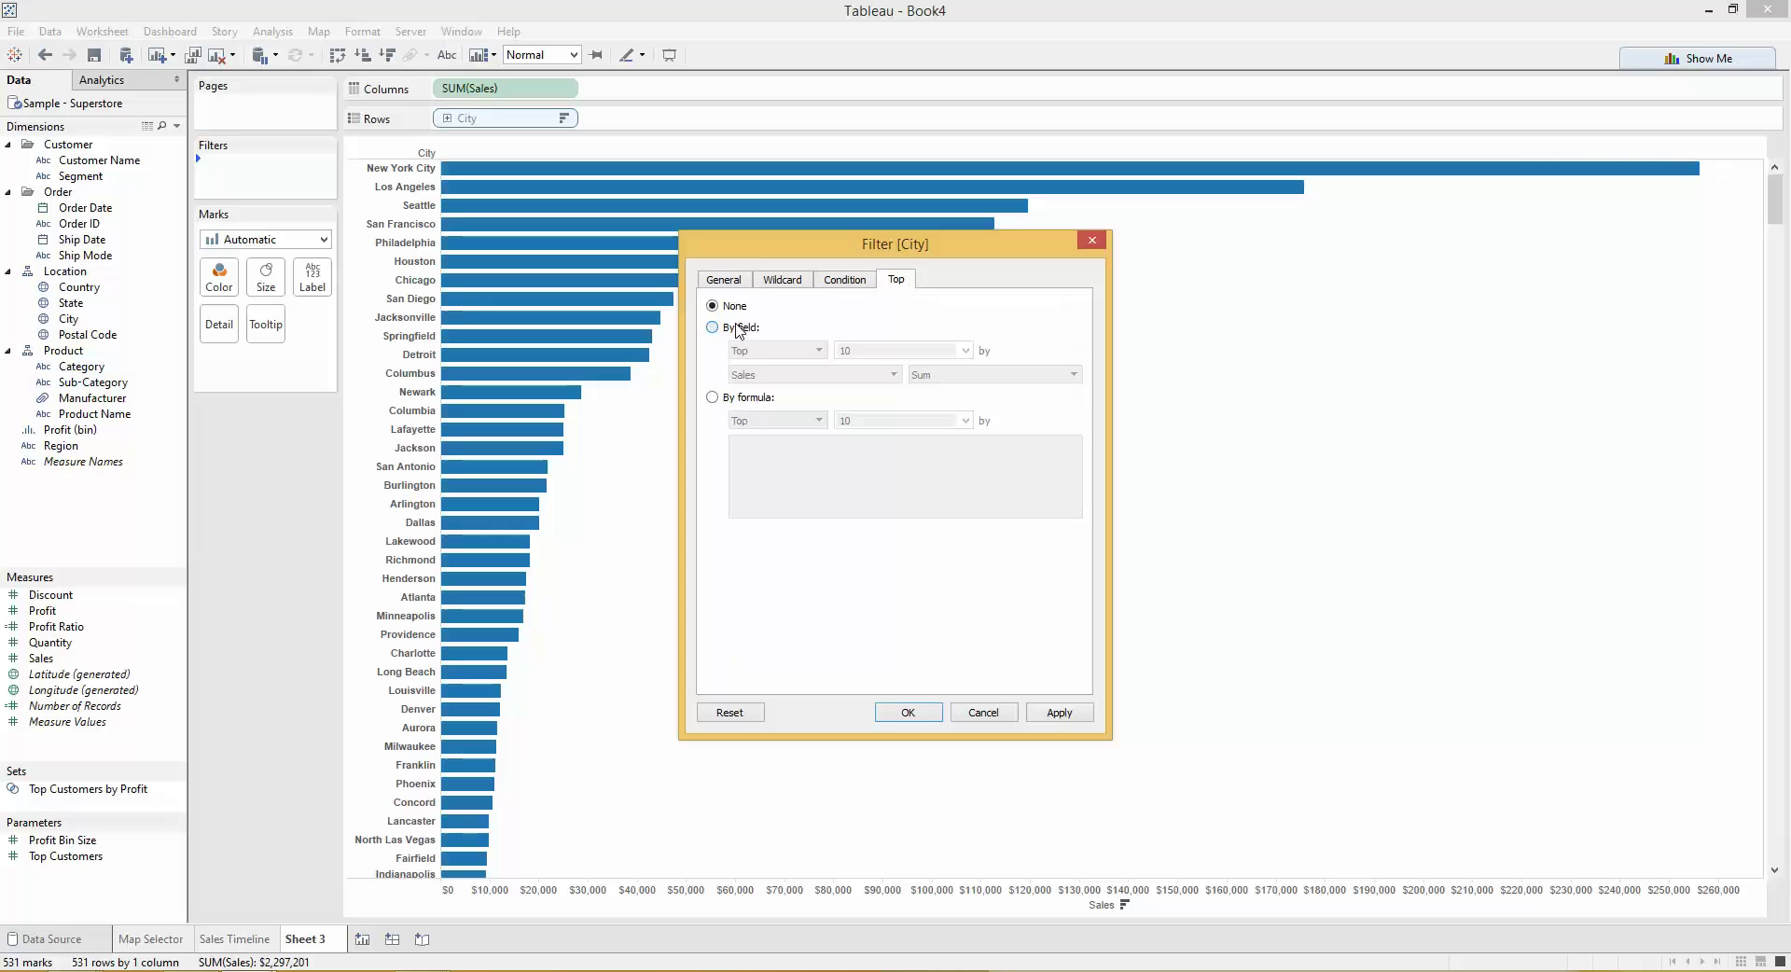
pyautogui.click(738, 328)
pyautogui.doubleClick(840, 351)
pyautogui.write('5')
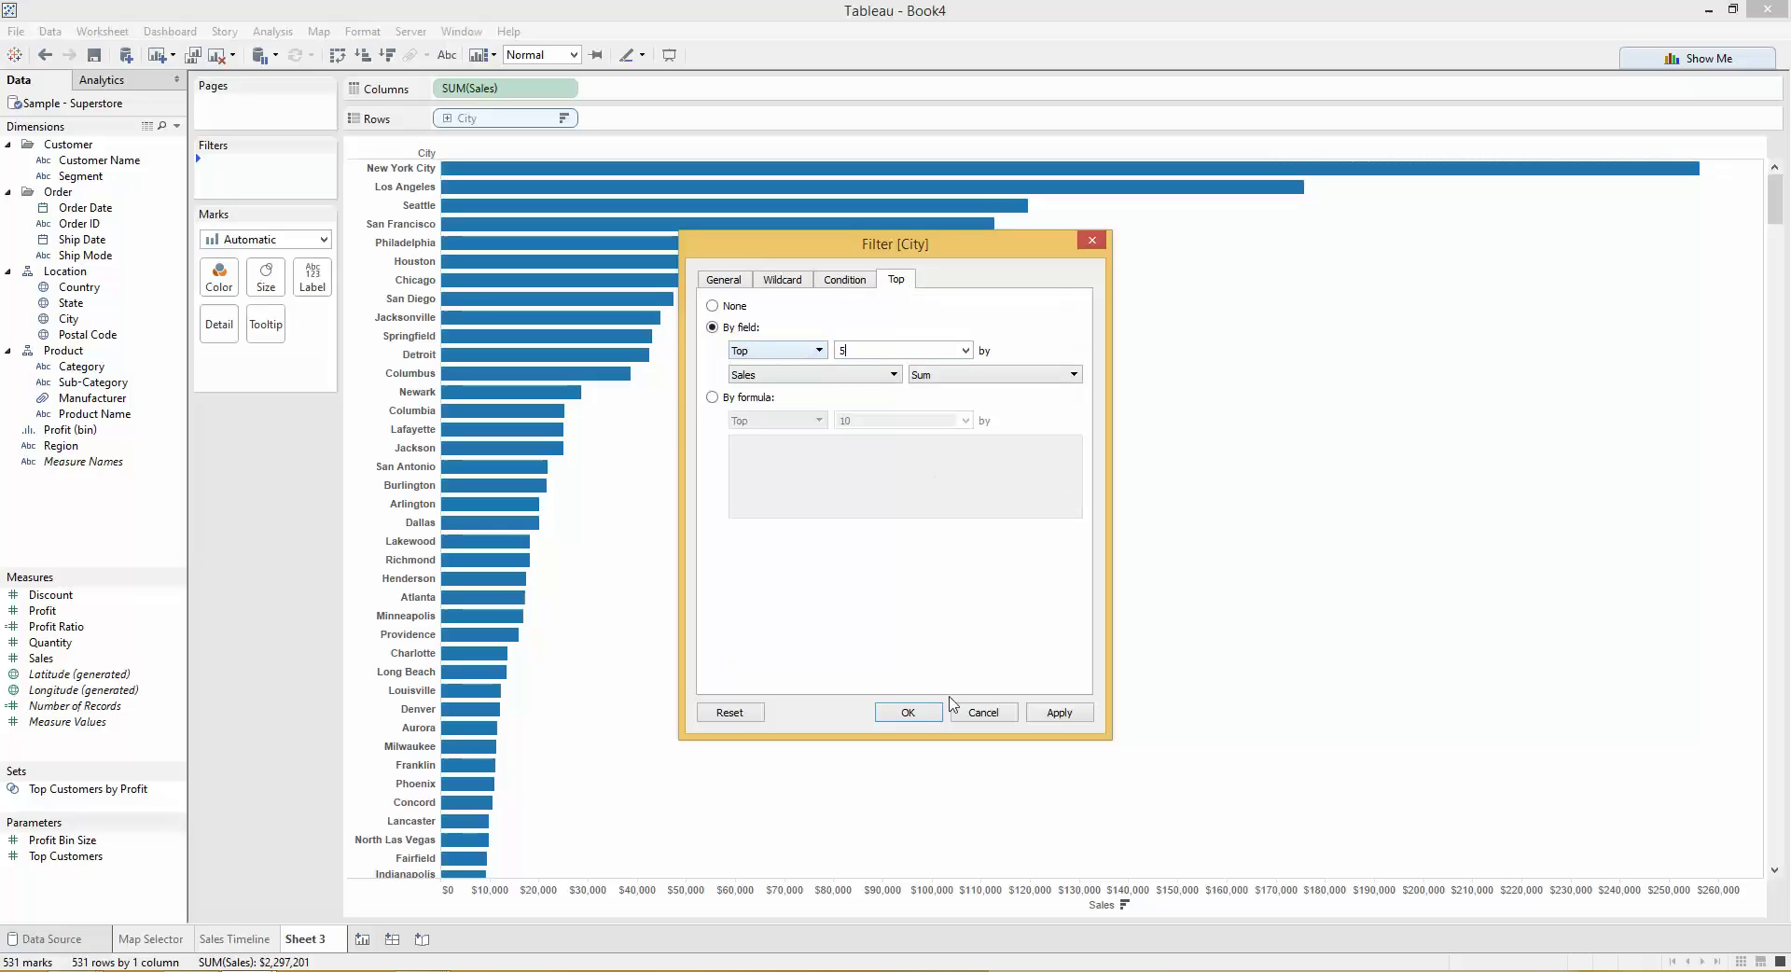
pyautogui.click(928, 720)
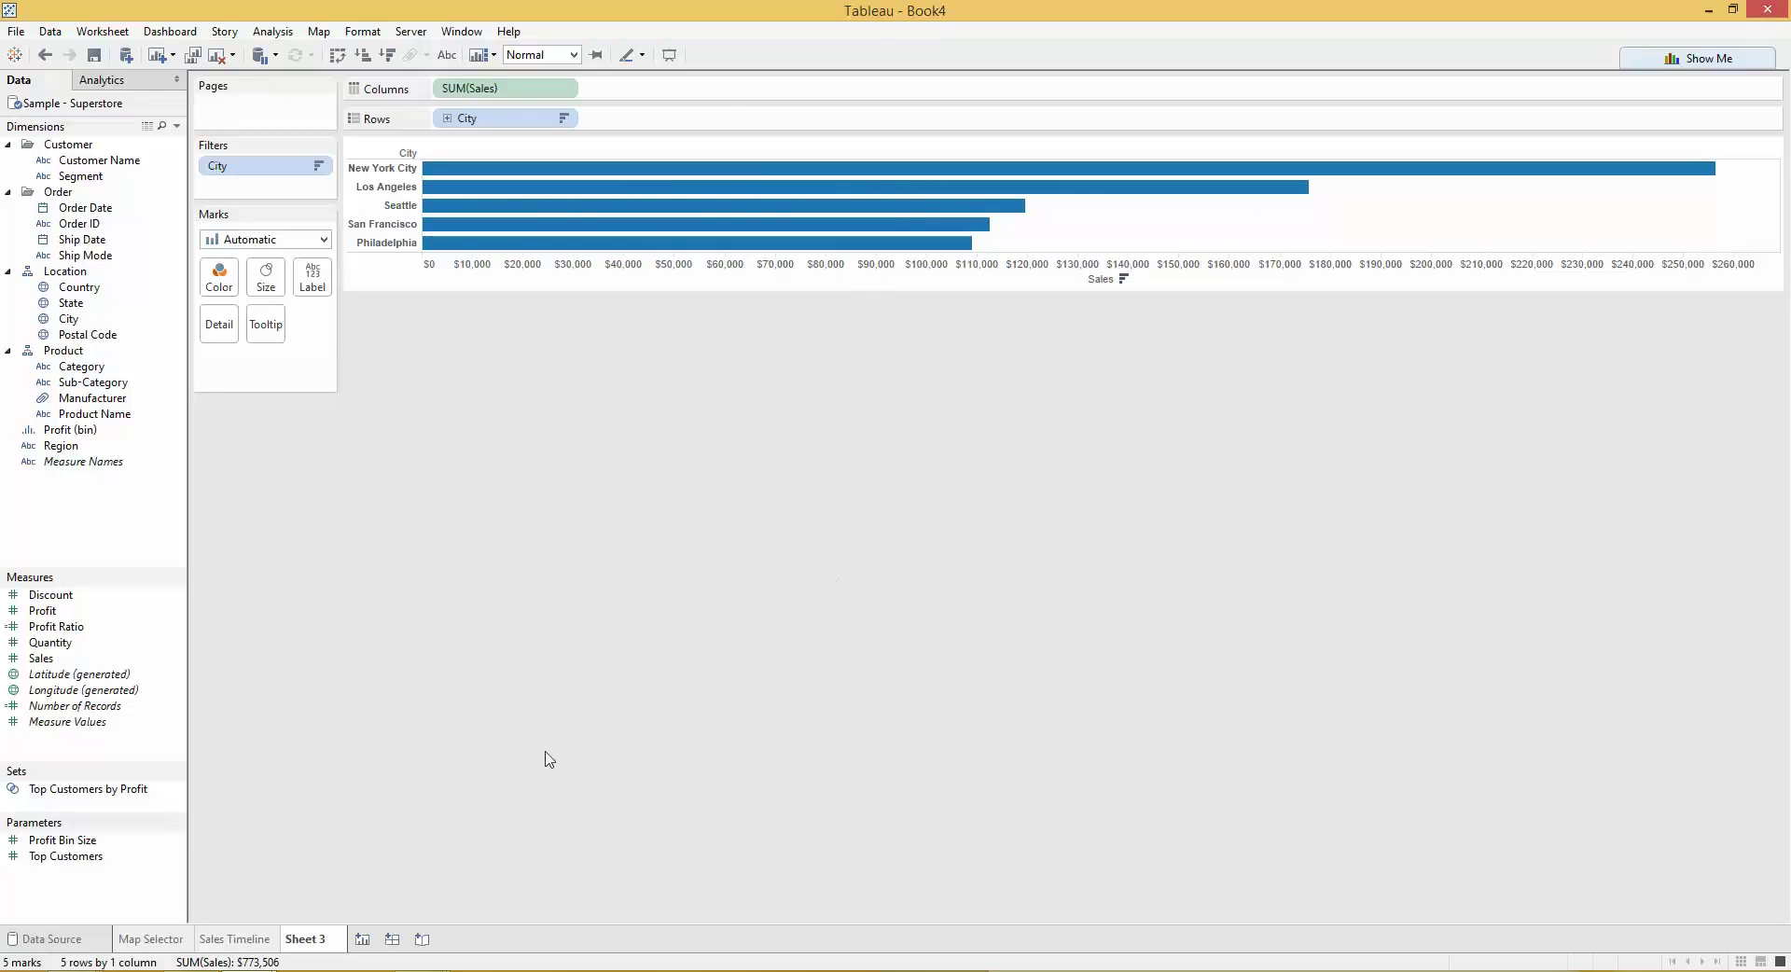
# Step: Rename the third sheet to 'Top 5'
pyautogui.doubleClick(327, 937)
pyautogui.write('To')
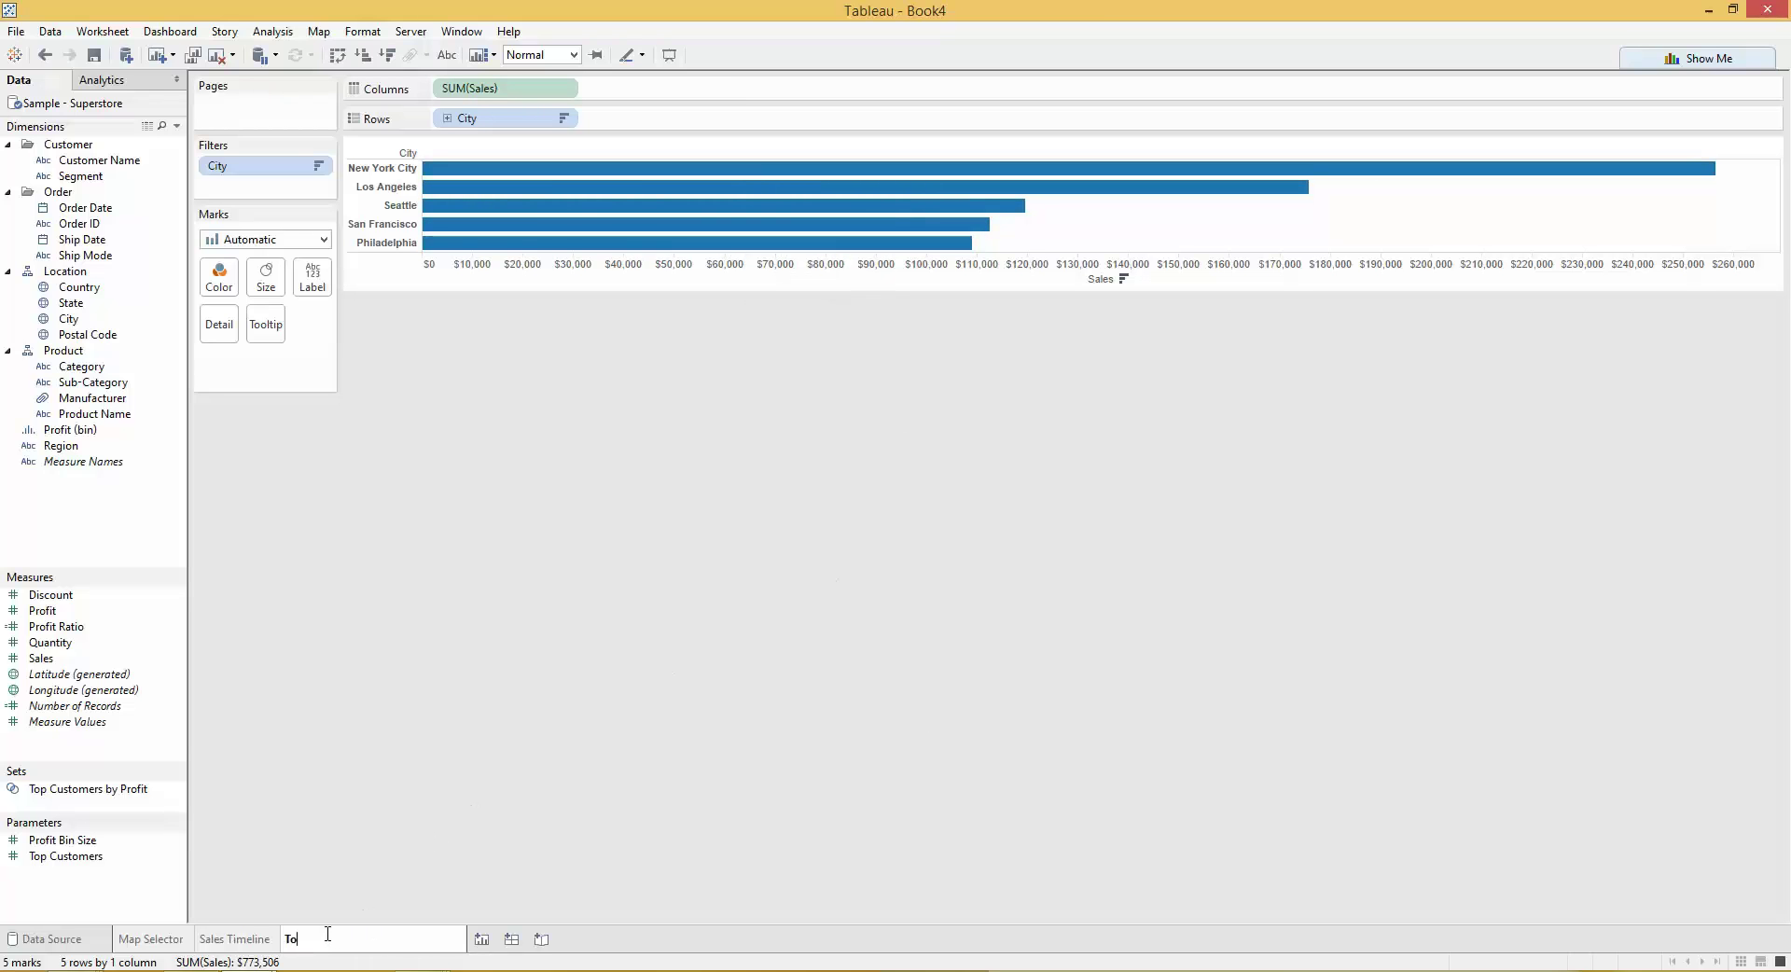
pyautogui.write('p 5')
pyautogui.press('Return')
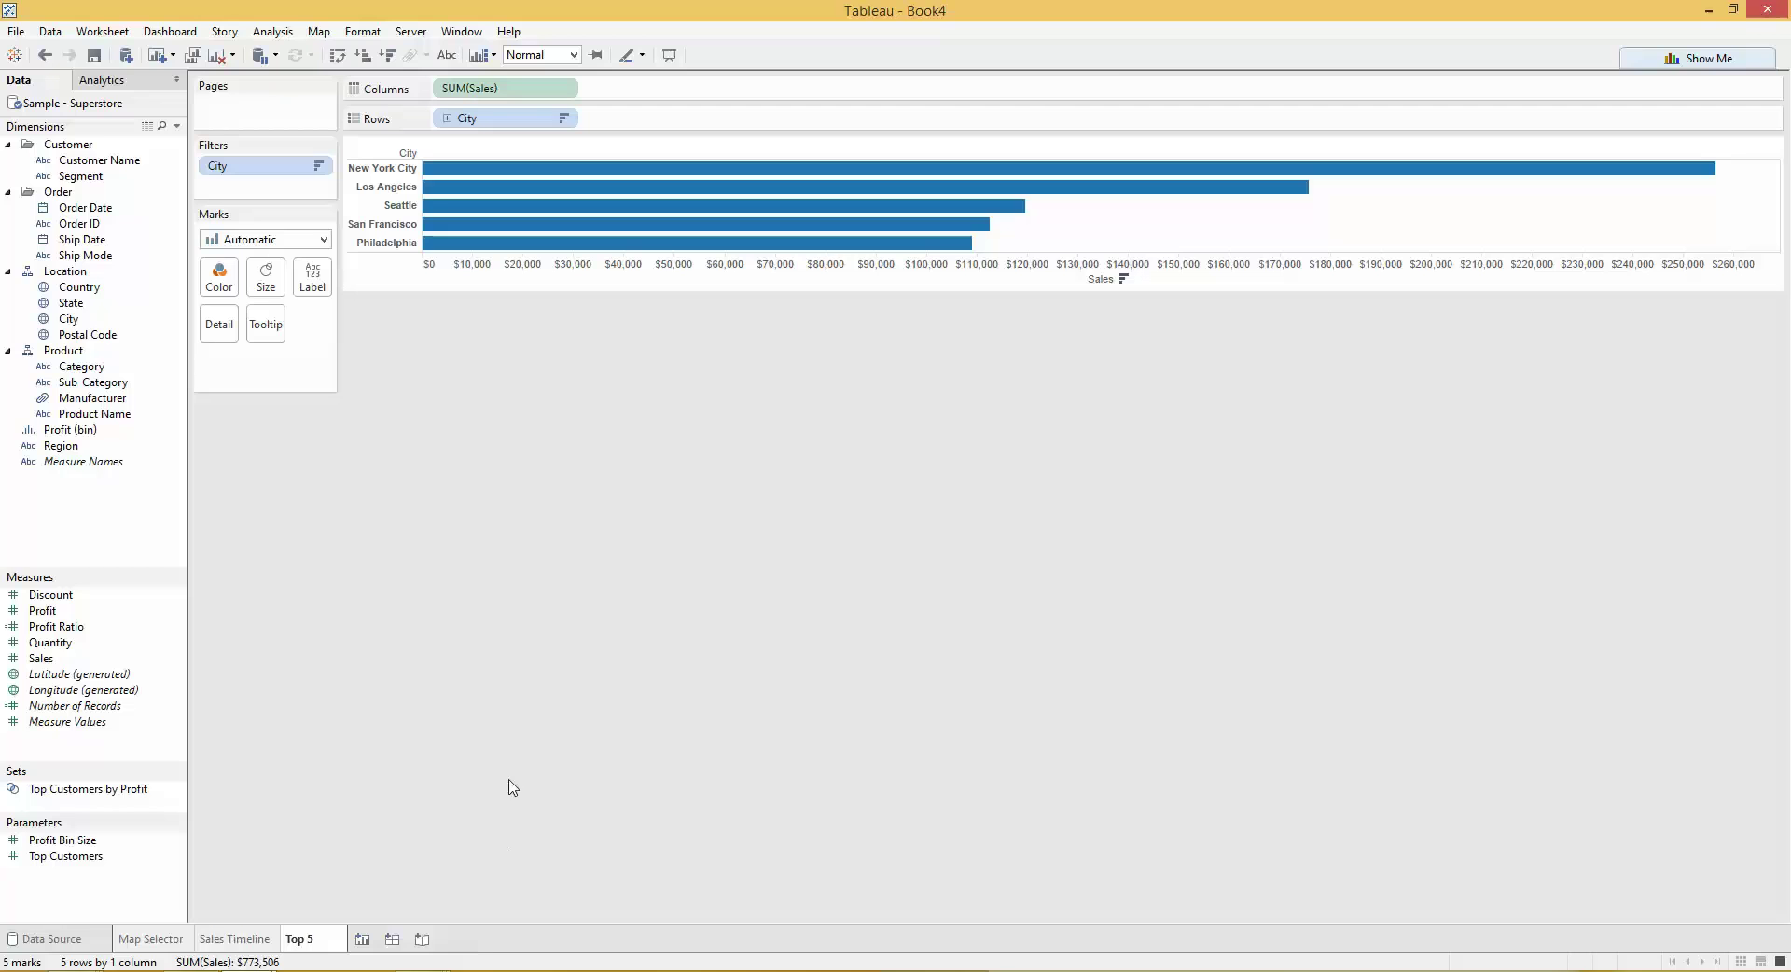
# Step: Create Dashboard 1 with the Map Selector map, moving the divider up to enlarge the timeline
pyautogui.click(392, 939)
pyautogui.click(91, 99)
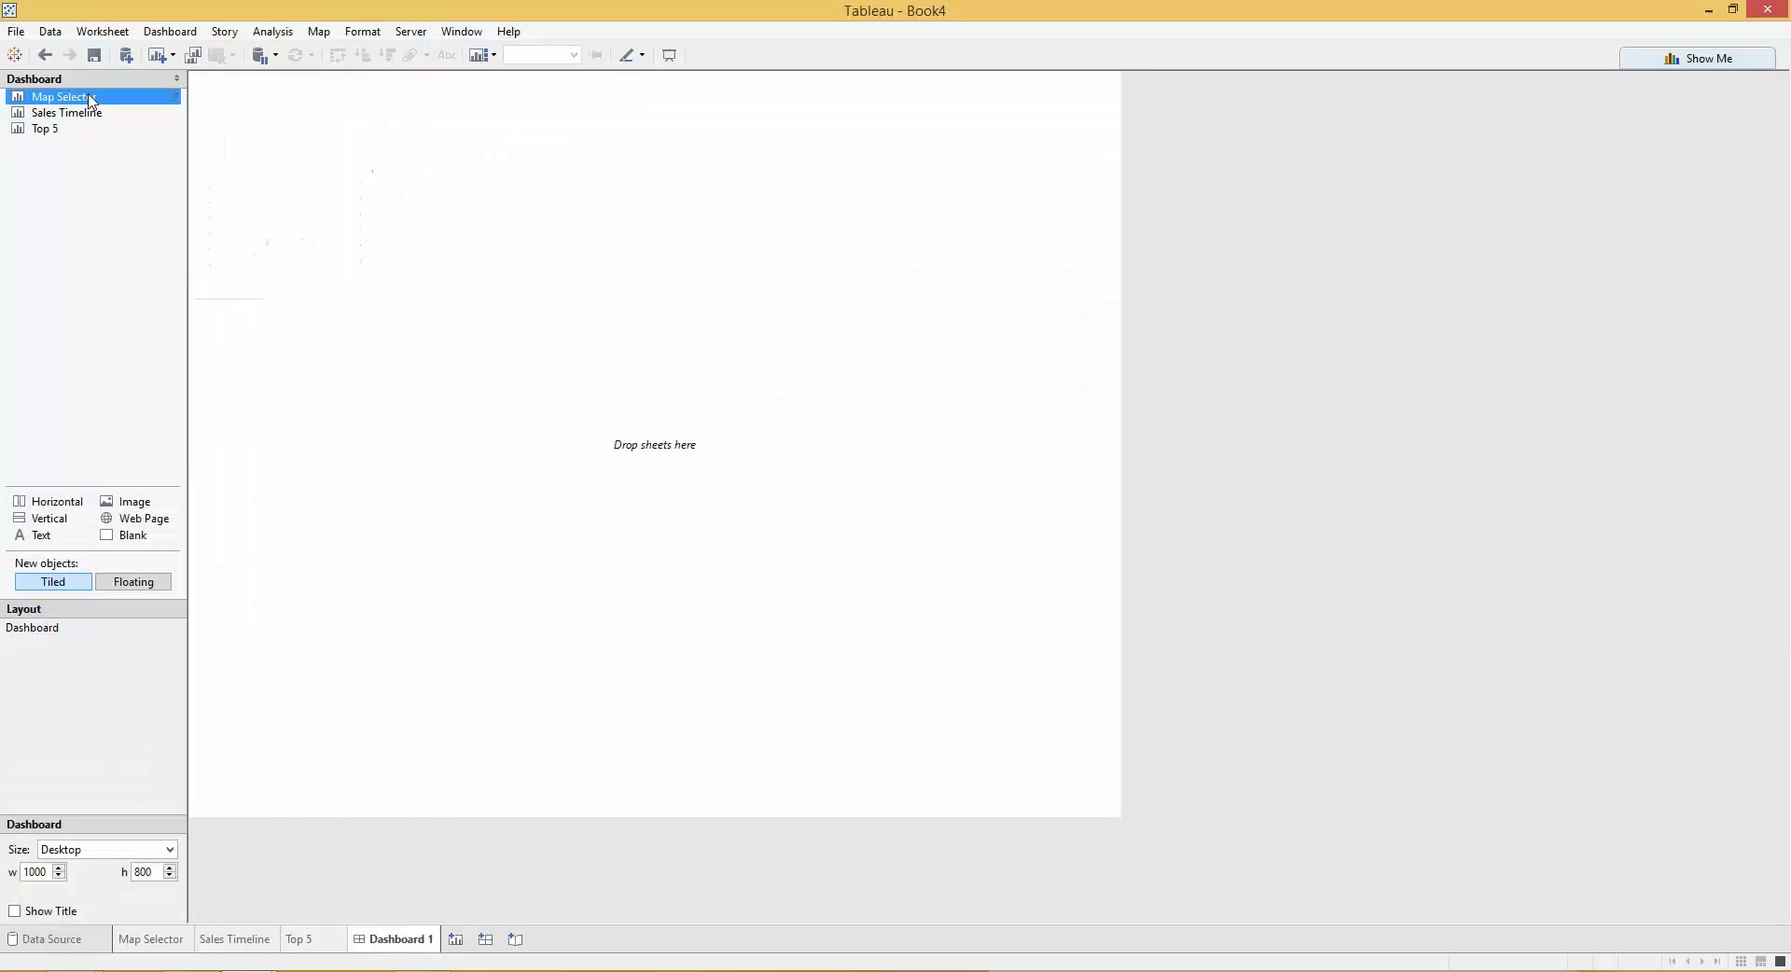
pyautogui.moveTo(90, 99); pyautogui.dragTo(515, 695)
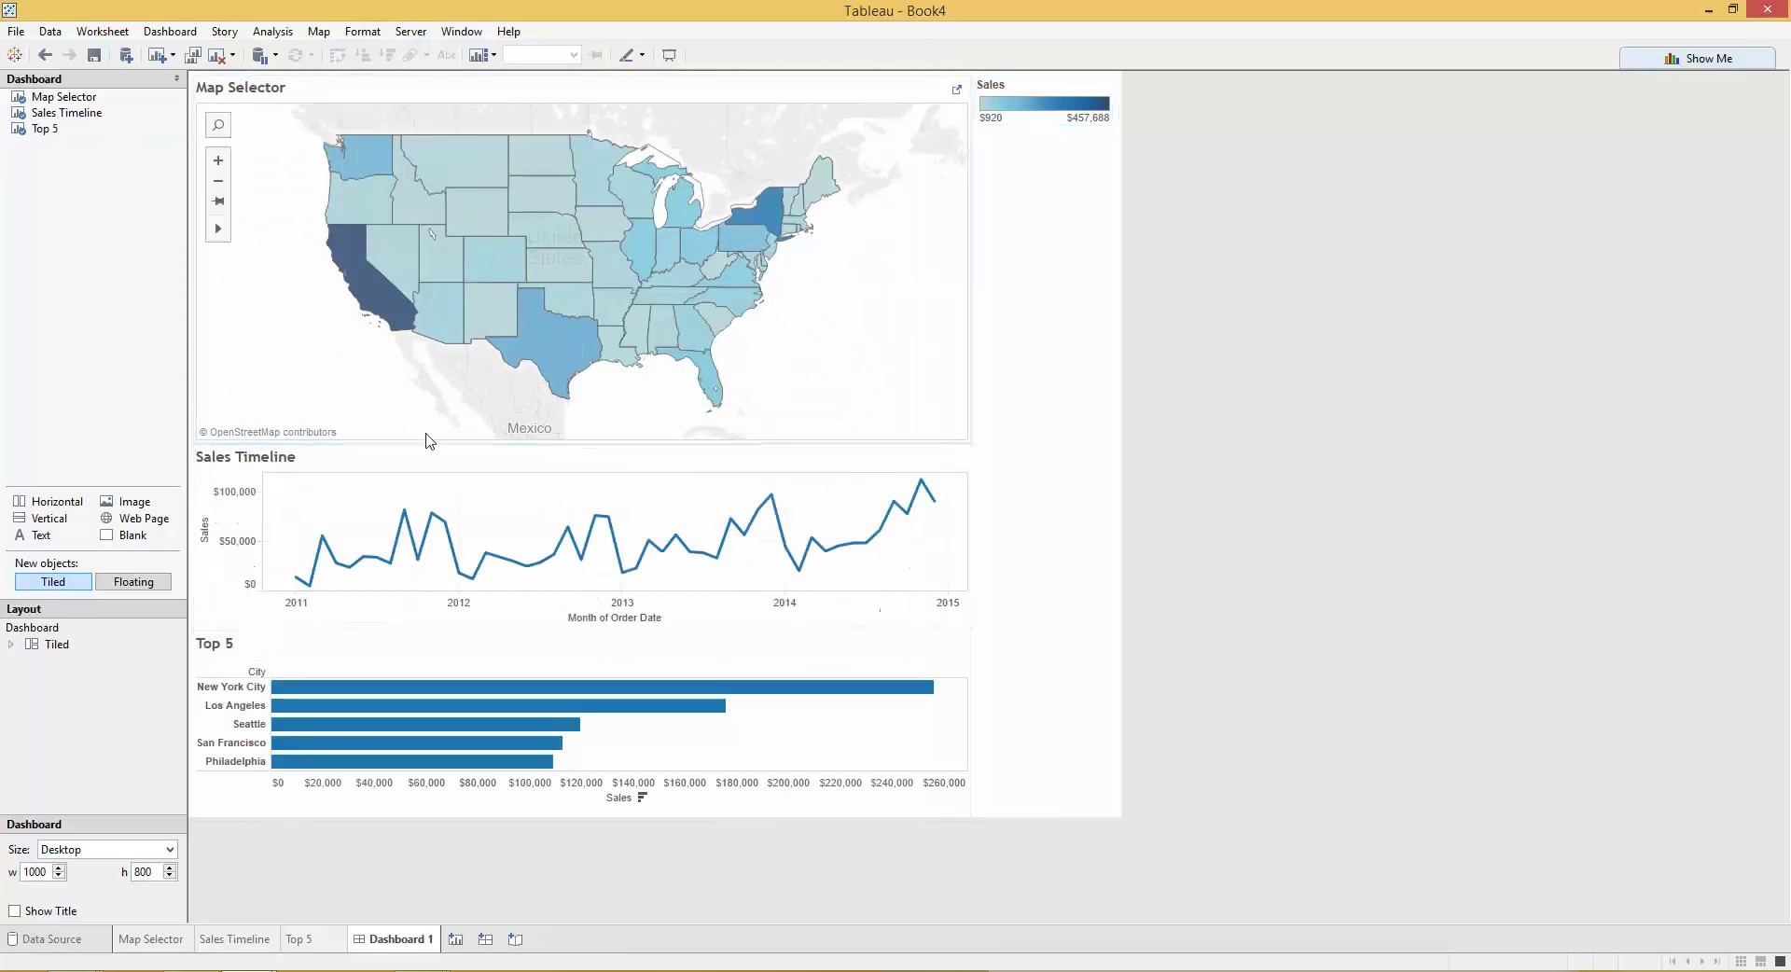
pyautogui.moveTo(429, 443); pyautogui.dragTo(432, 358)
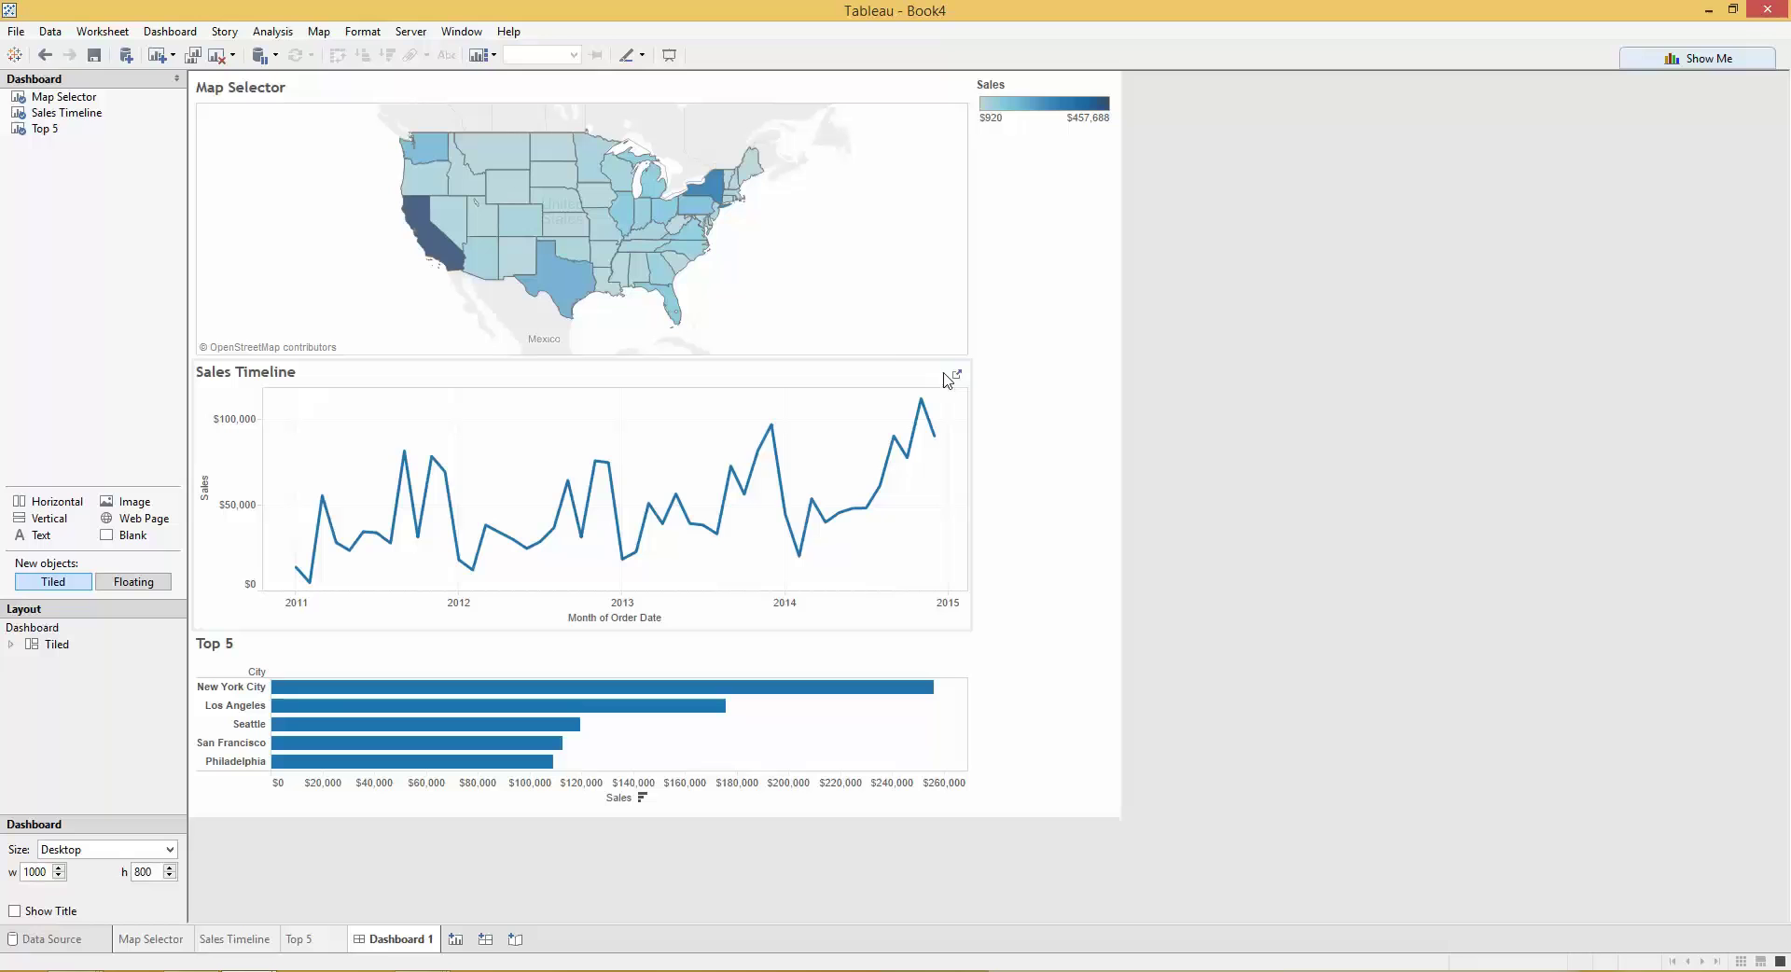
# Step: Test-select California, Nebraska, Illinois and California on the map, then clear the selection
pyautogui.click(425, 241)
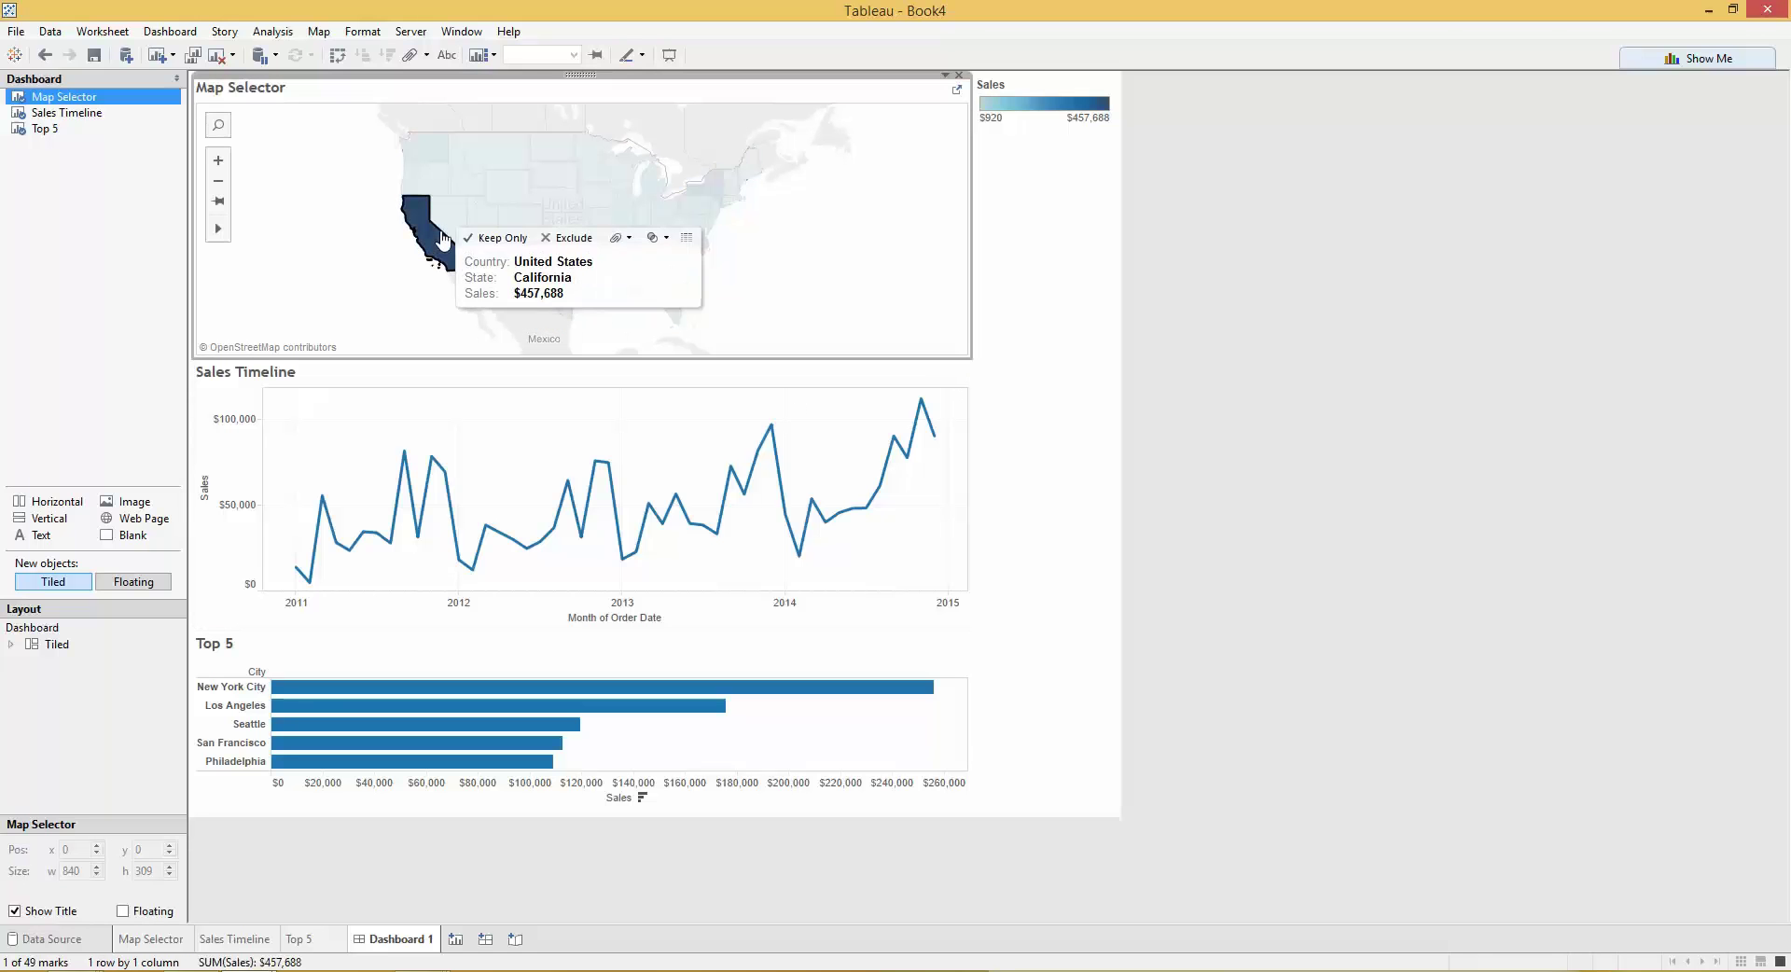
pyautogui.click(539, 209)
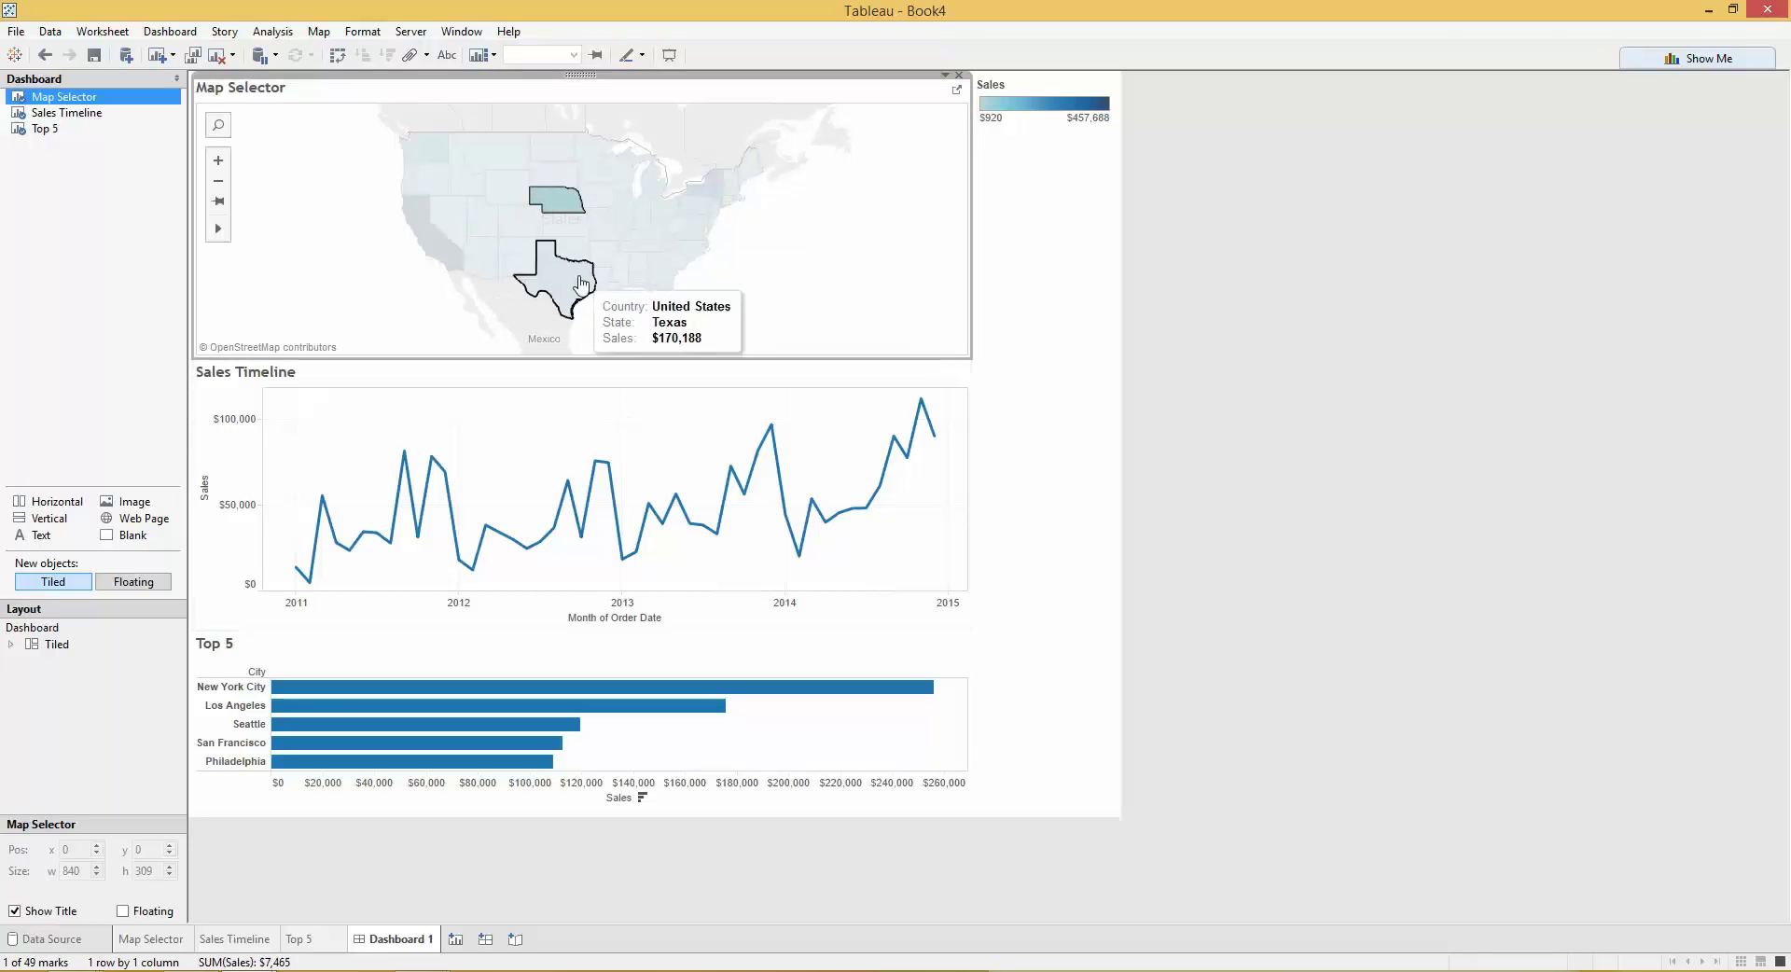
pyautogui.click(622, 213)
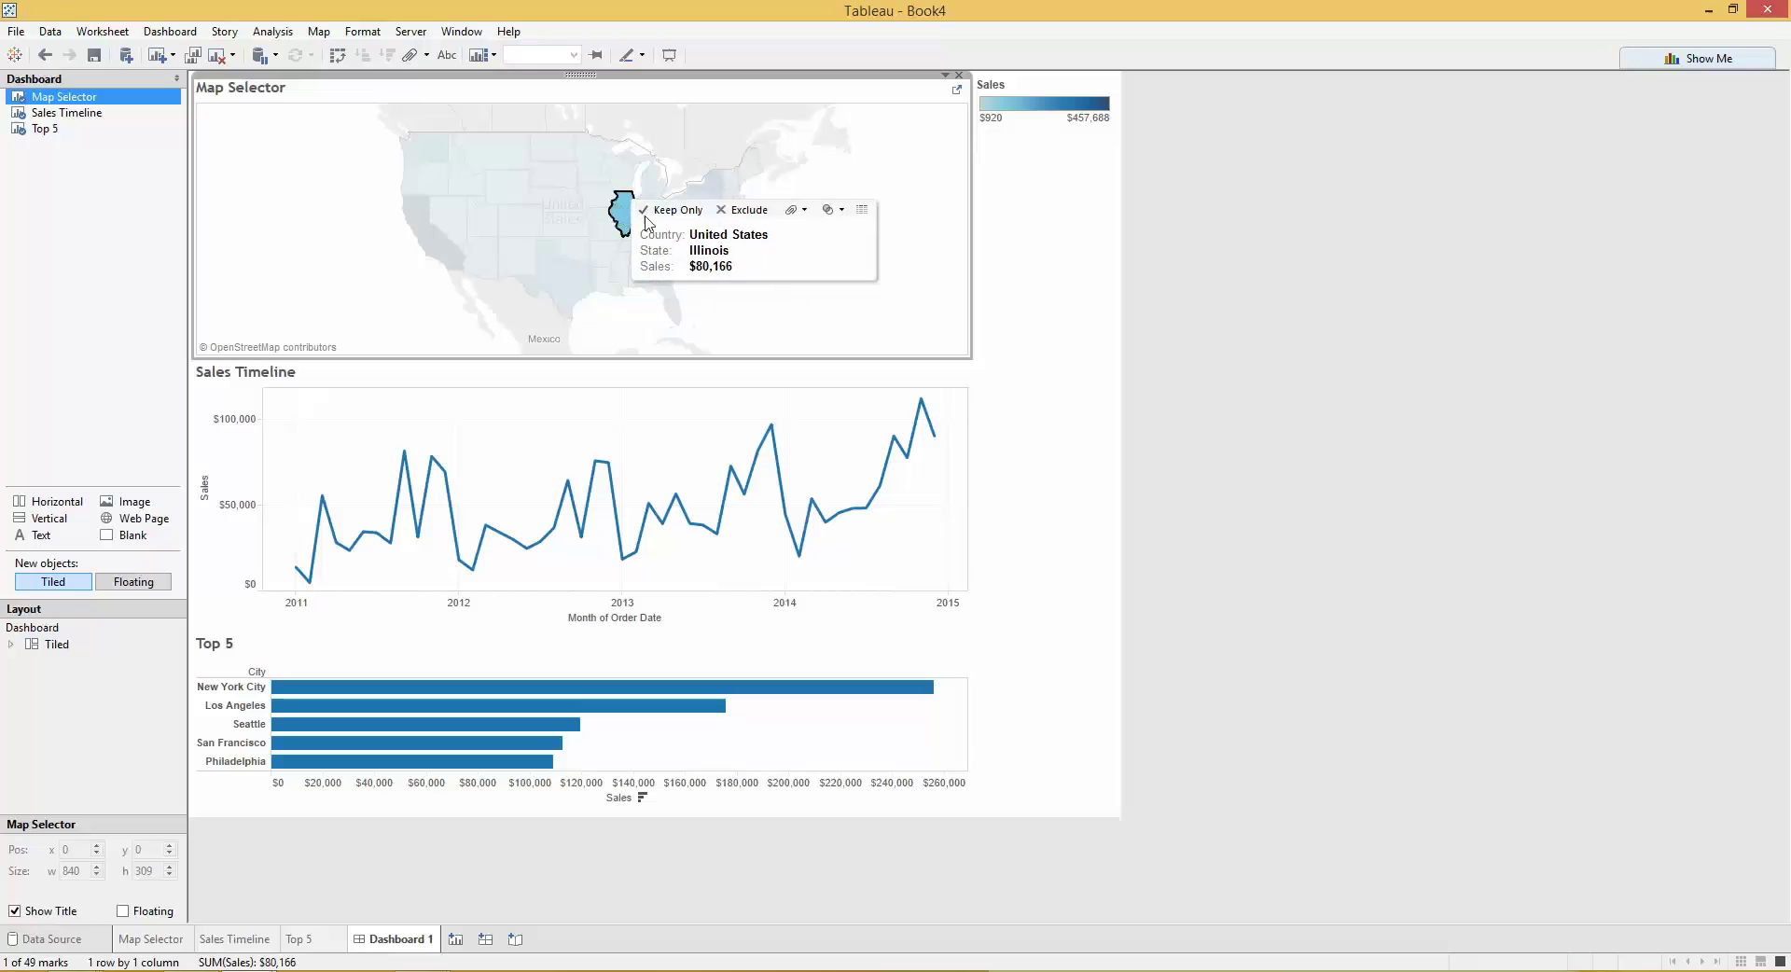
pyautogui.click(440, 248)
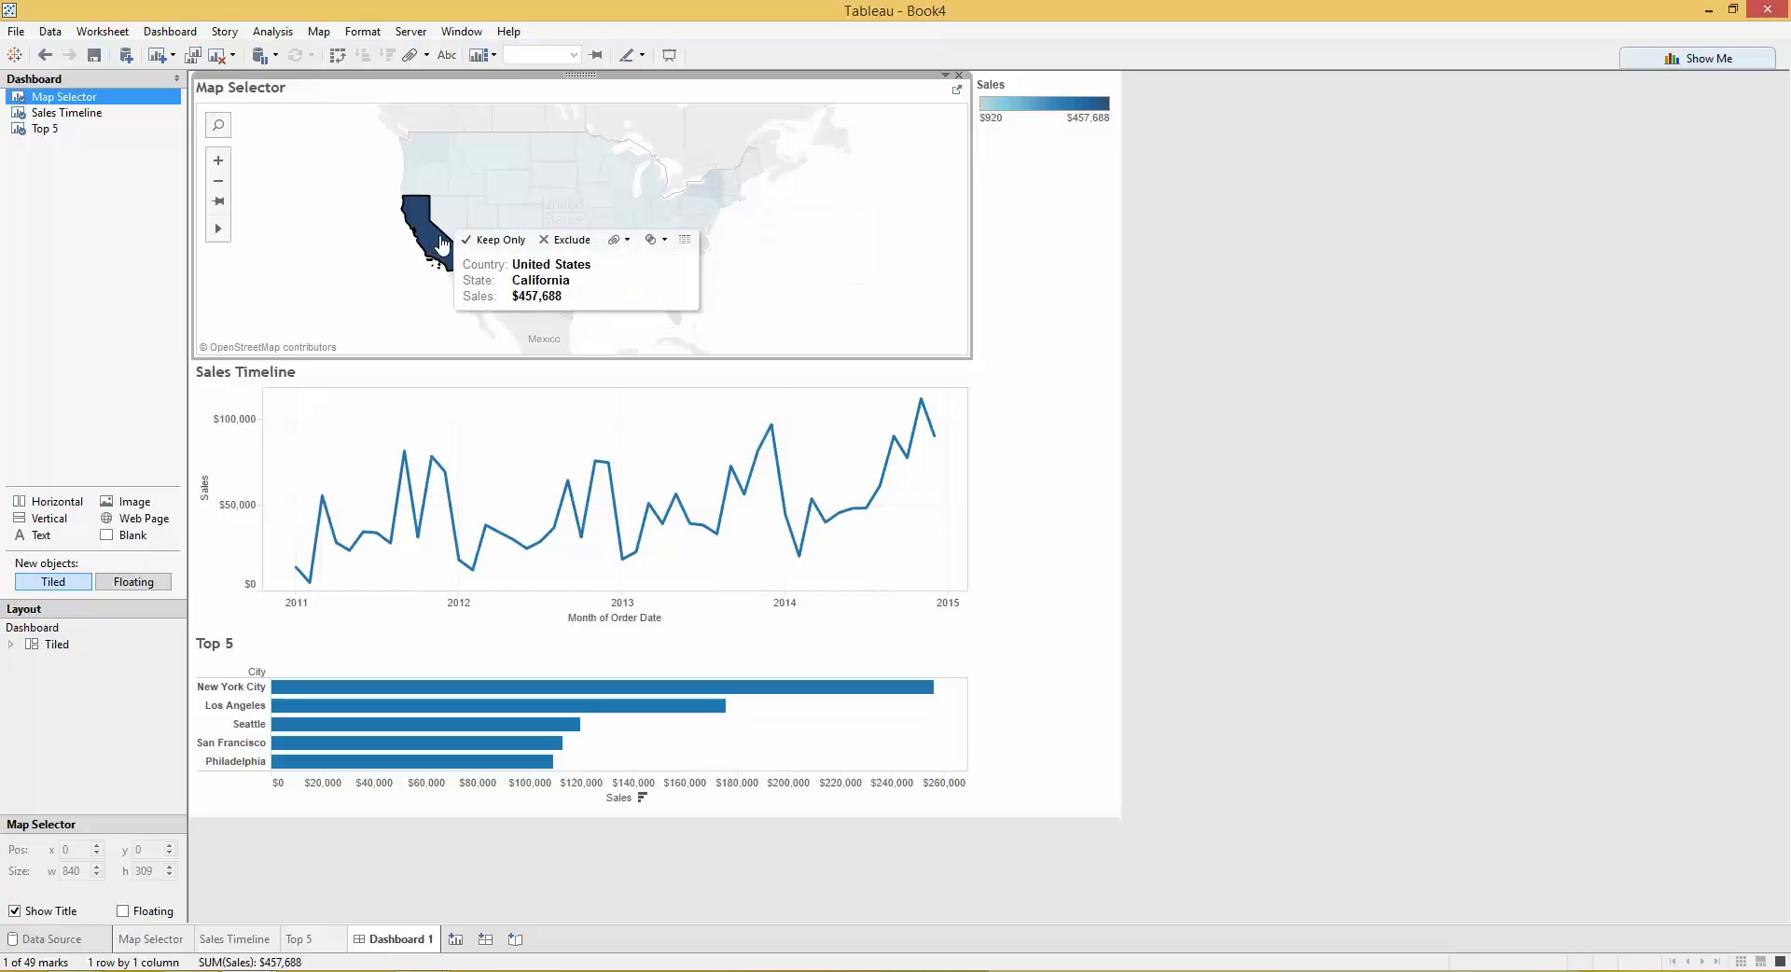
pyautogui.moveTo(422, 231)
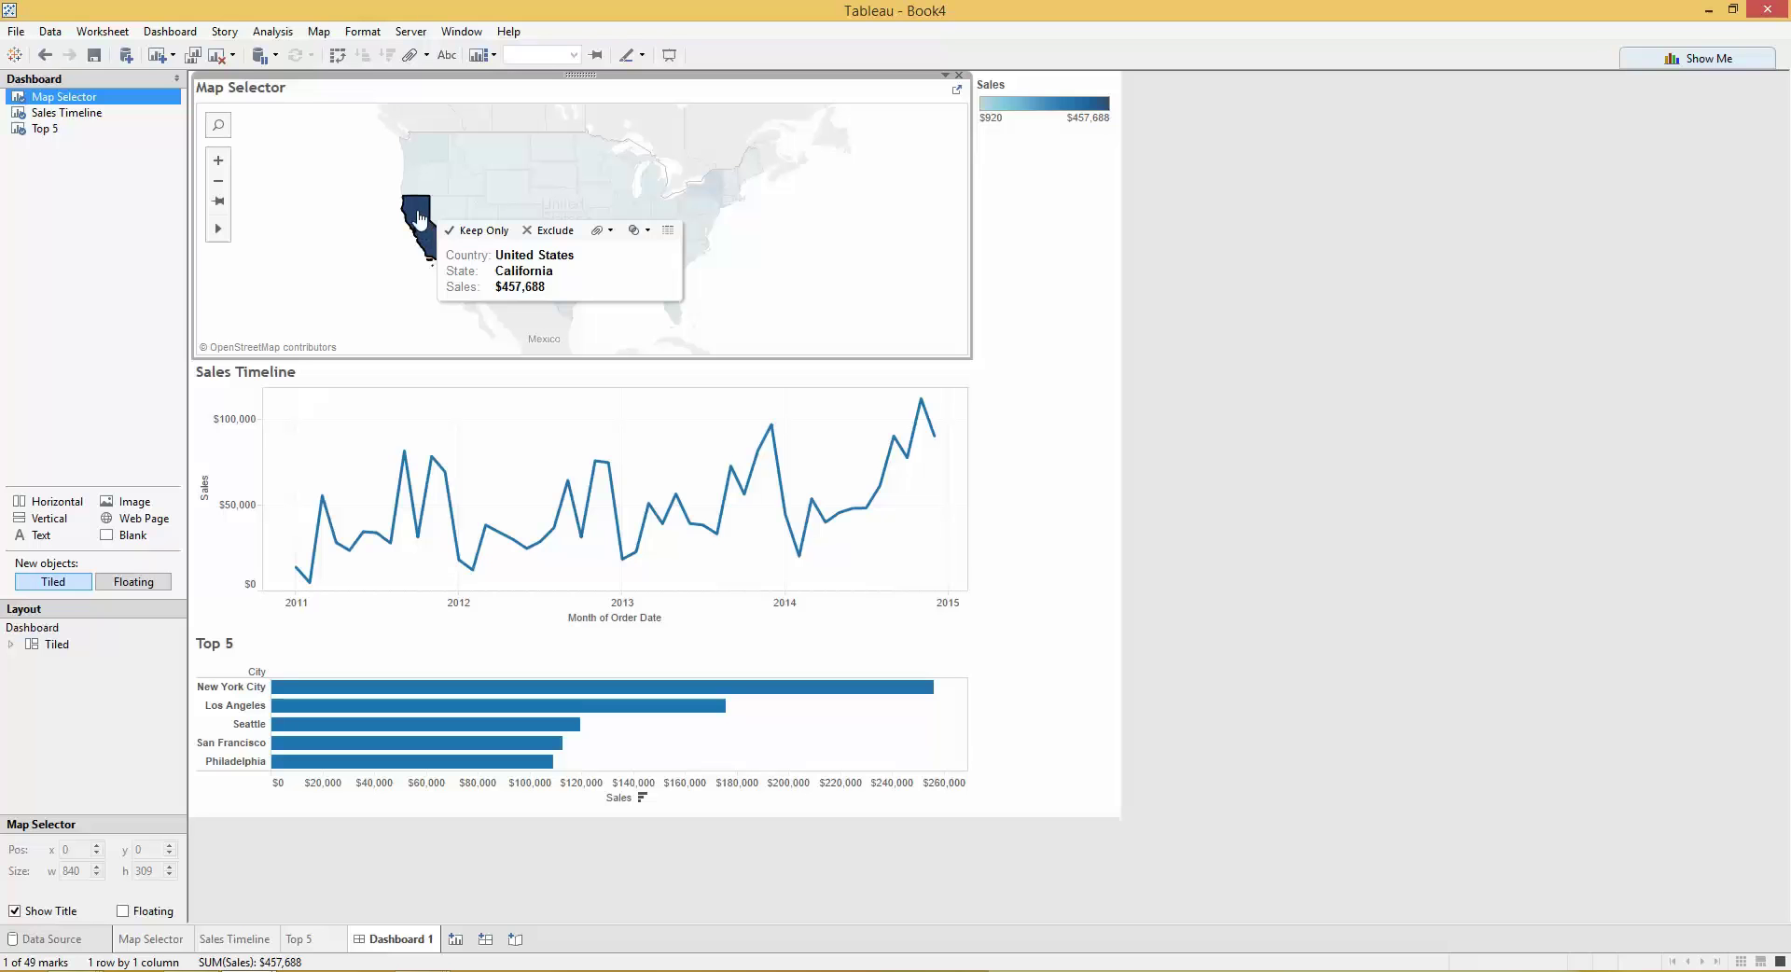
pyautogui.click(417, 283)
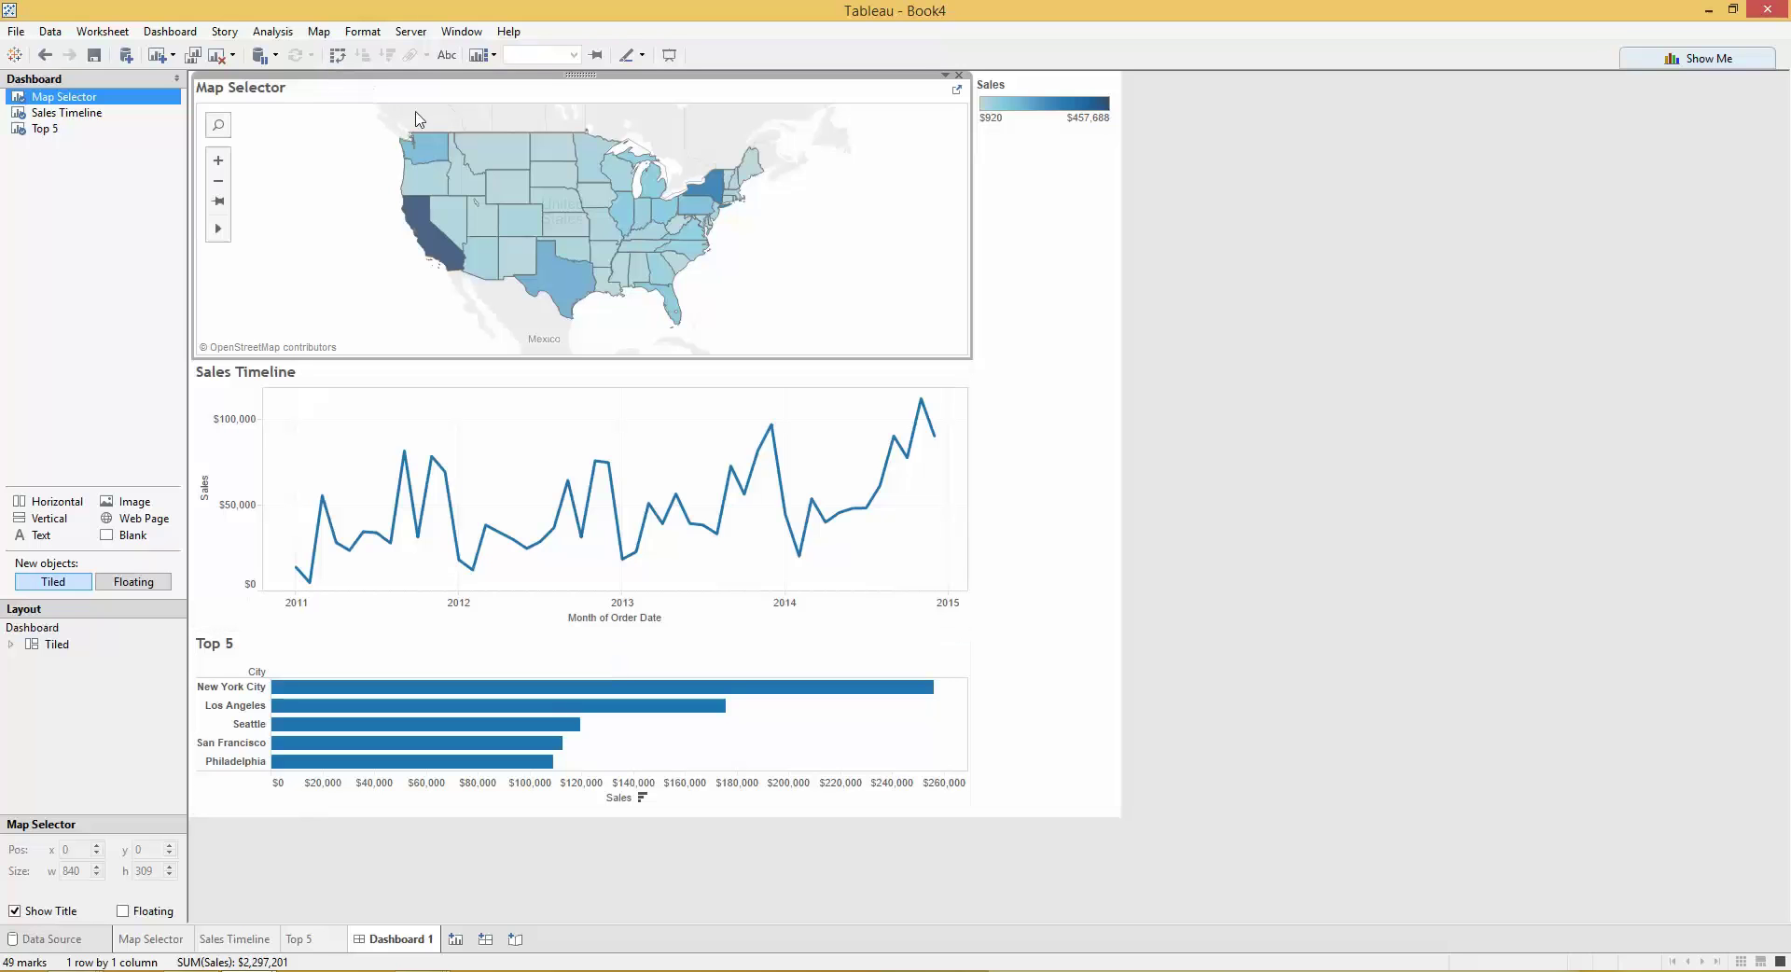
# Step: Add a new dashboard filter action named 'Map to Line Chart'
pyautogui.click(169, 31)
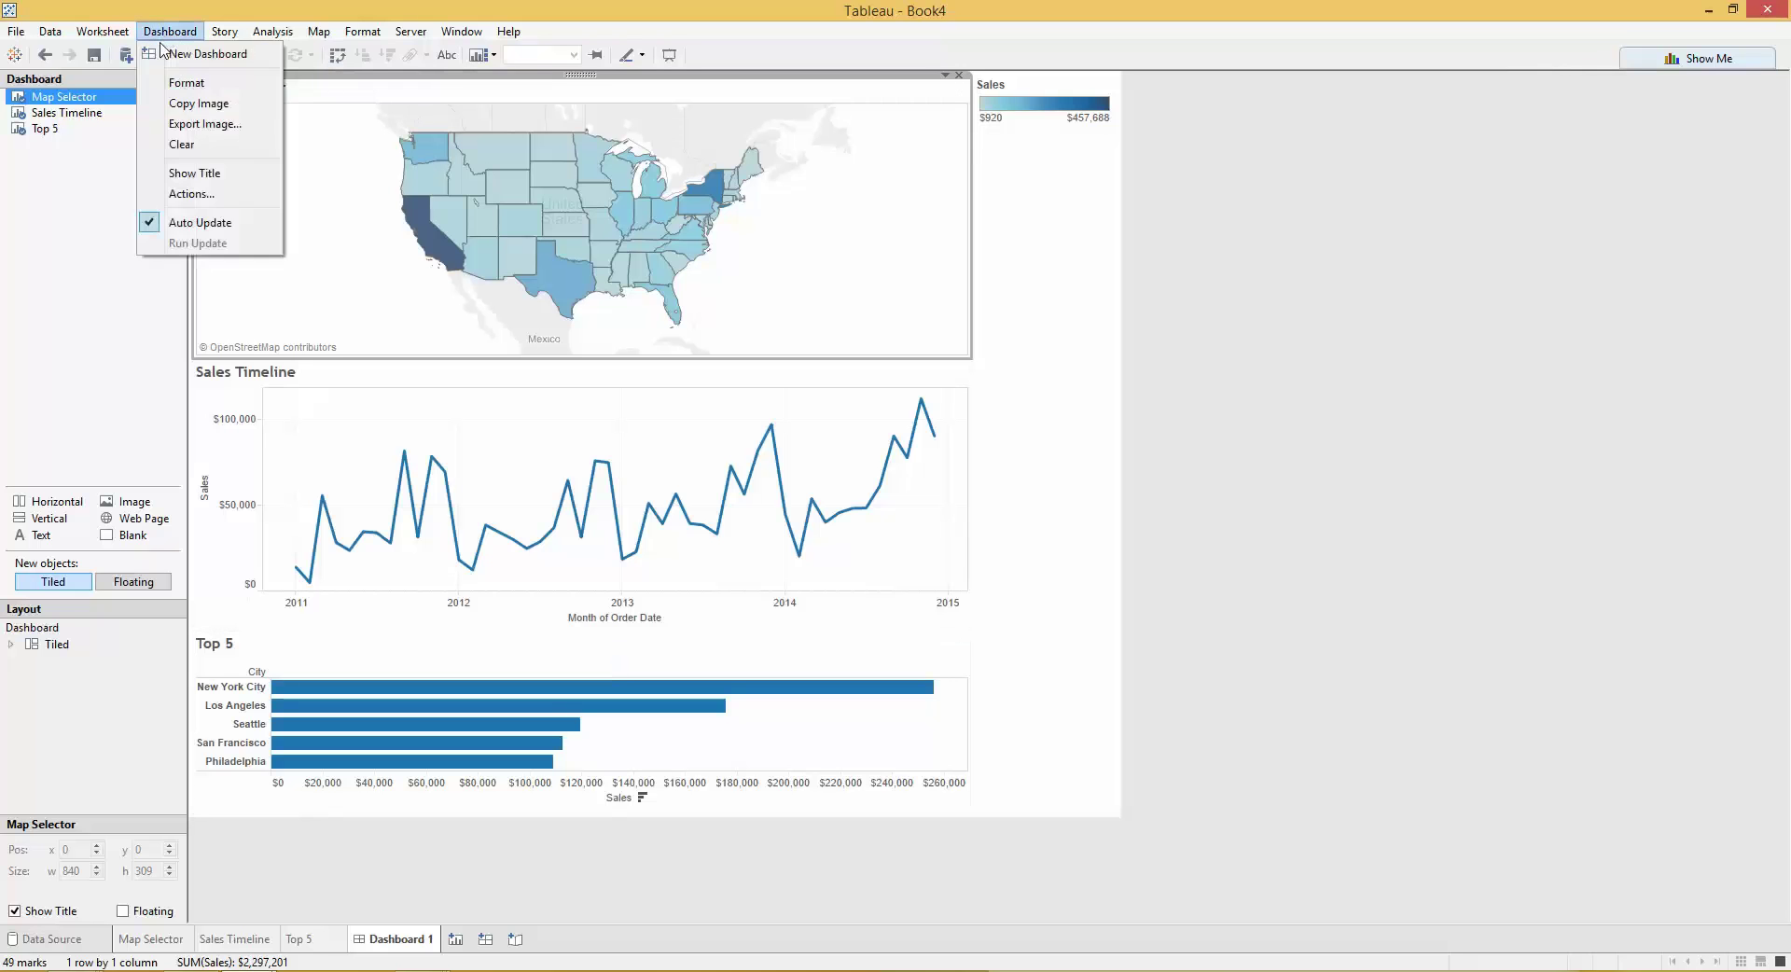
pyautogui.click(230, 195)
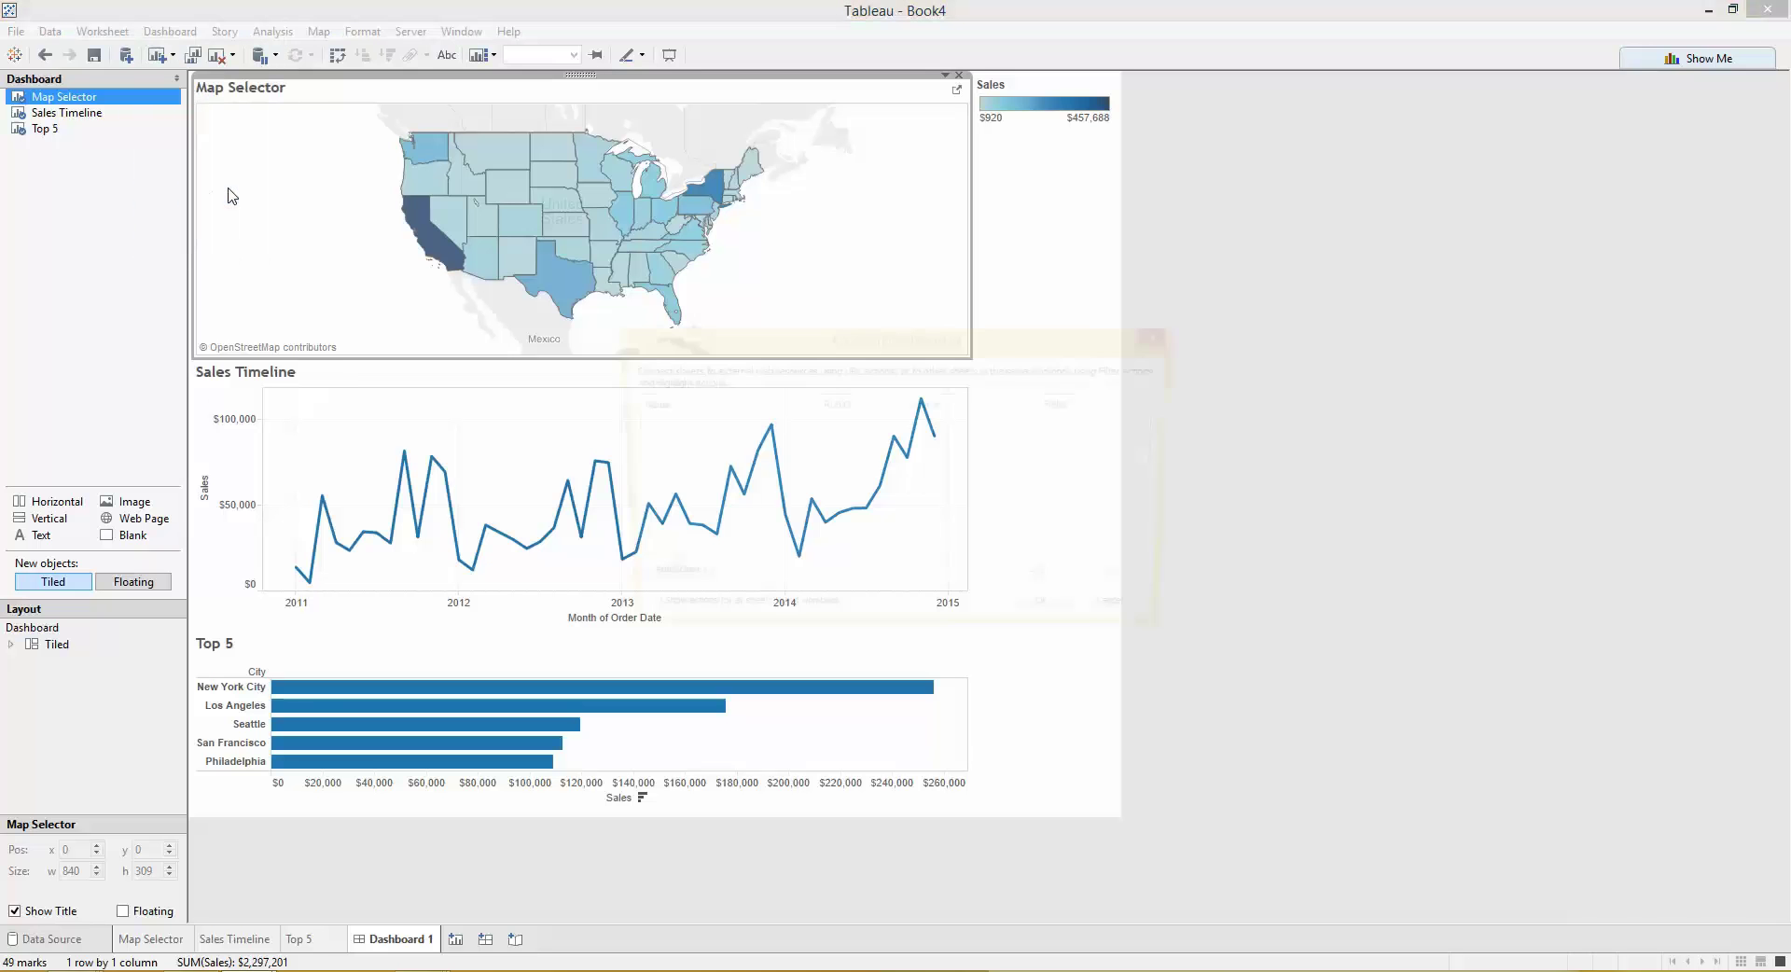
pyautogui.click(681, 583)
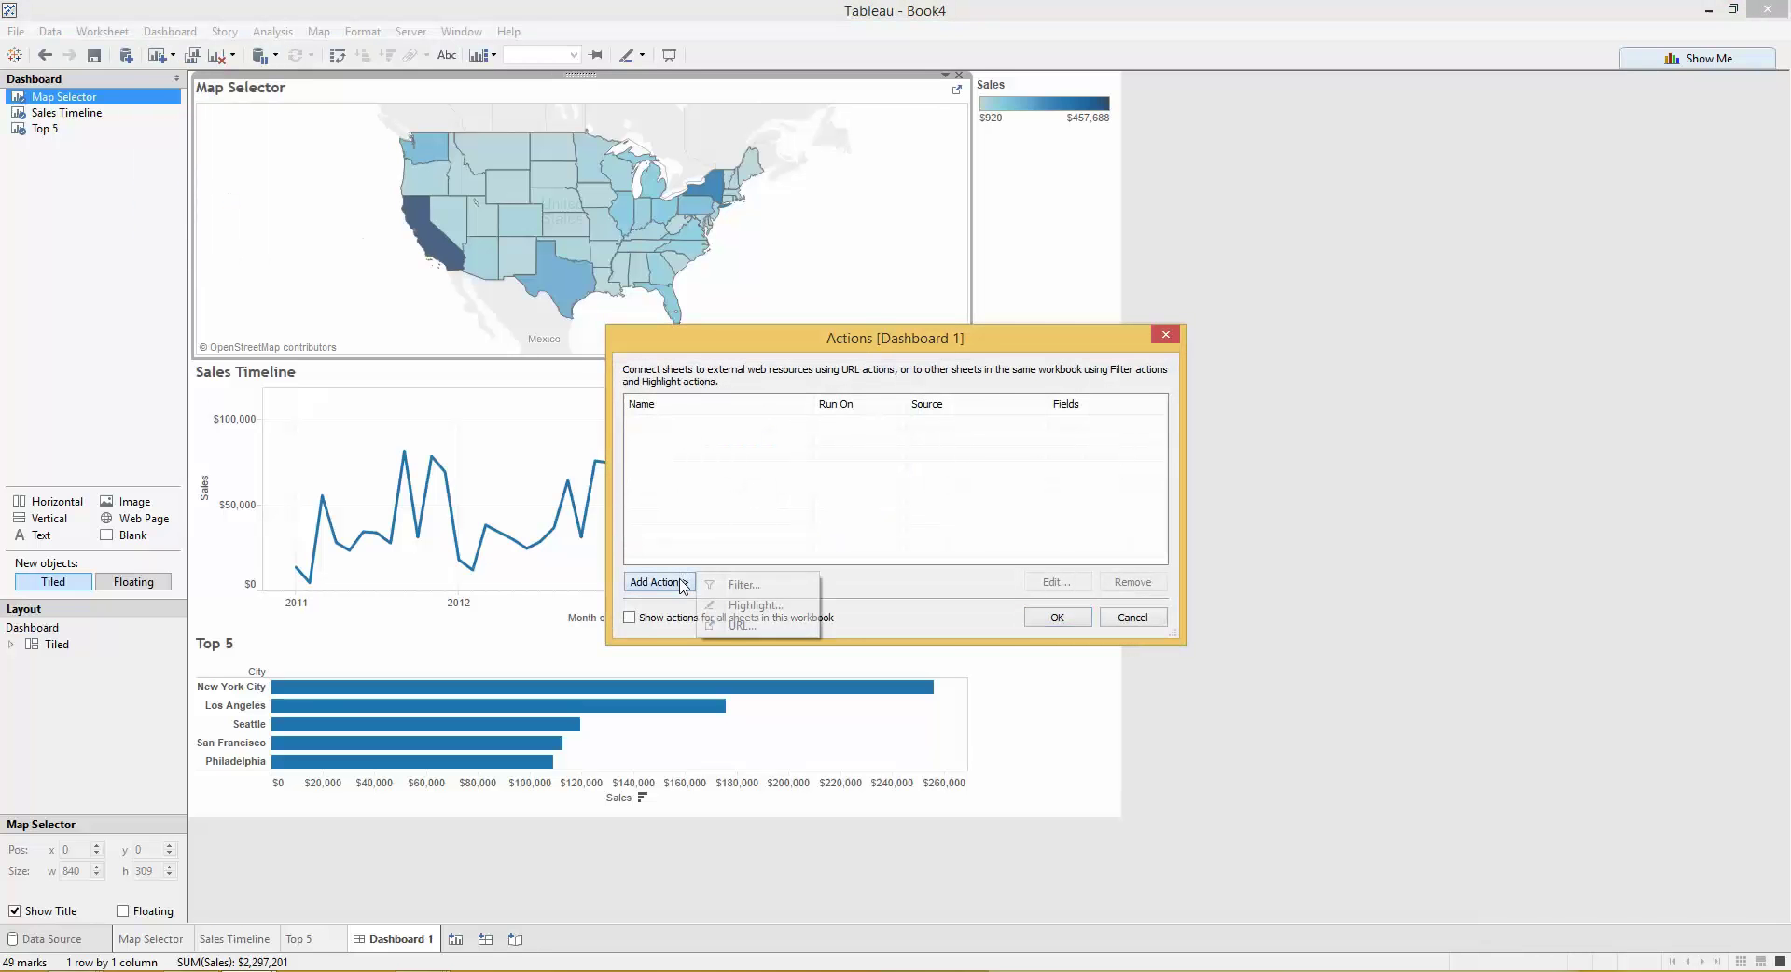
pyautogui.click(741, 584)
pyautogui.write('Map to Line Chart')
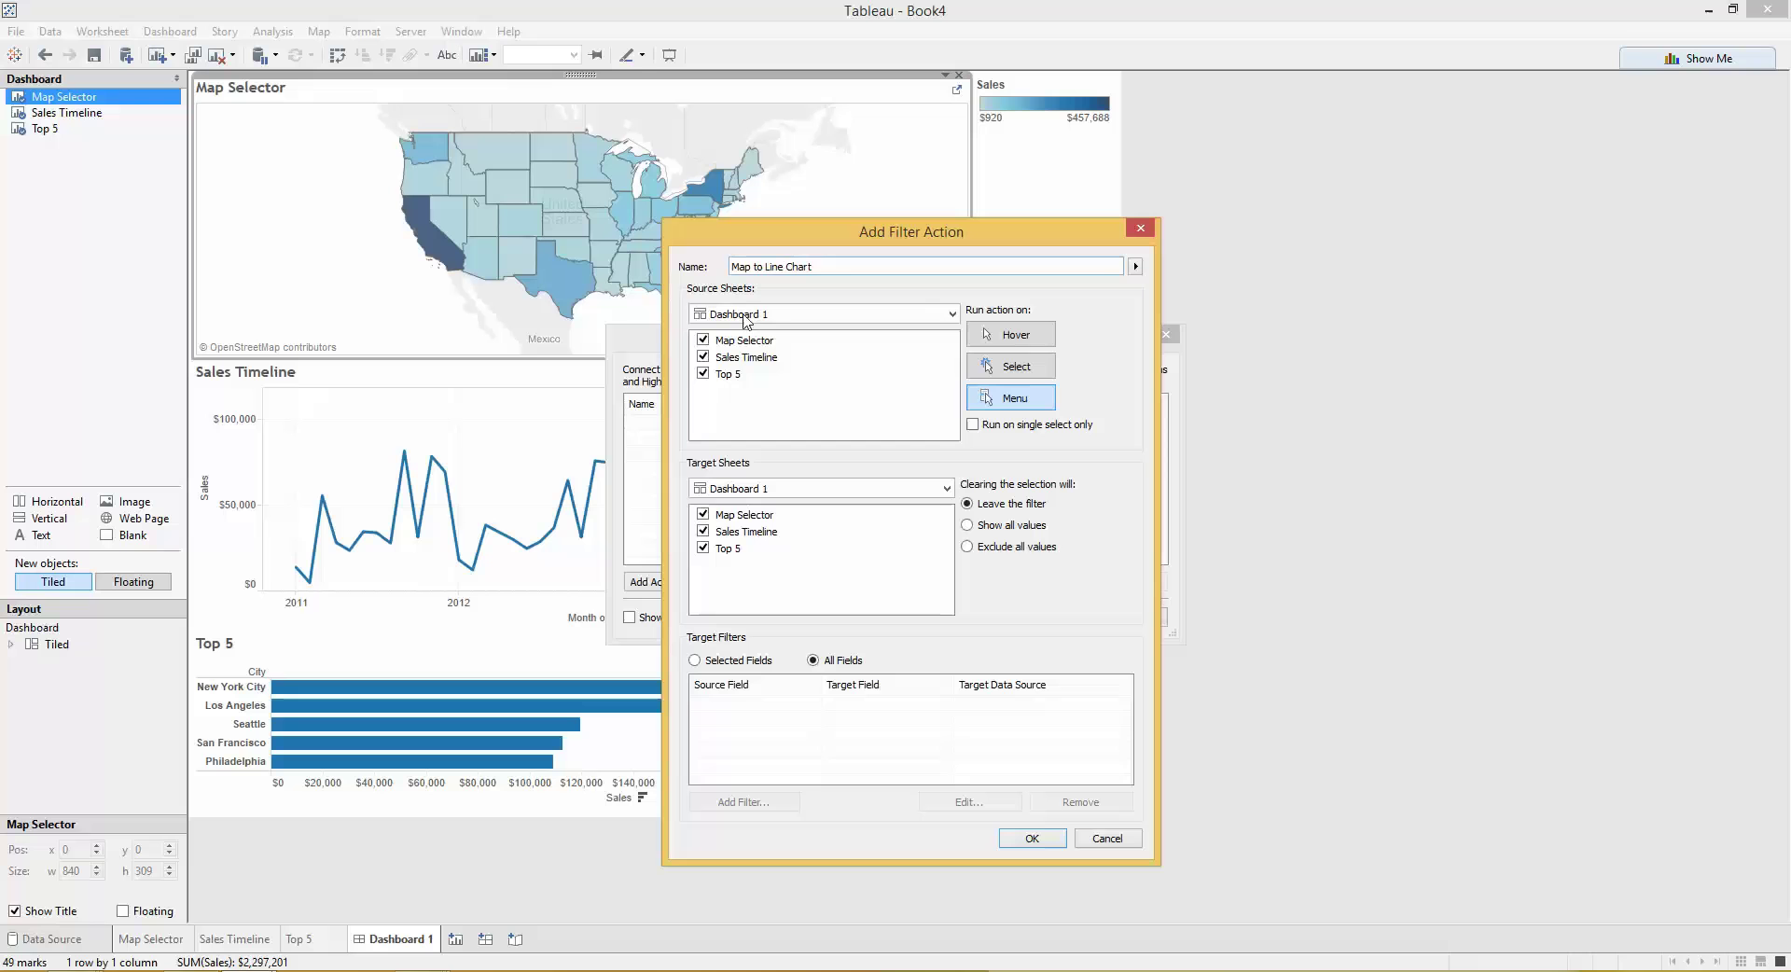
# Step: Make Map Selector the only source, run the action on Select, and confirm it
pyautogui.click(702, 357)
pyautogui.click(702, 373)
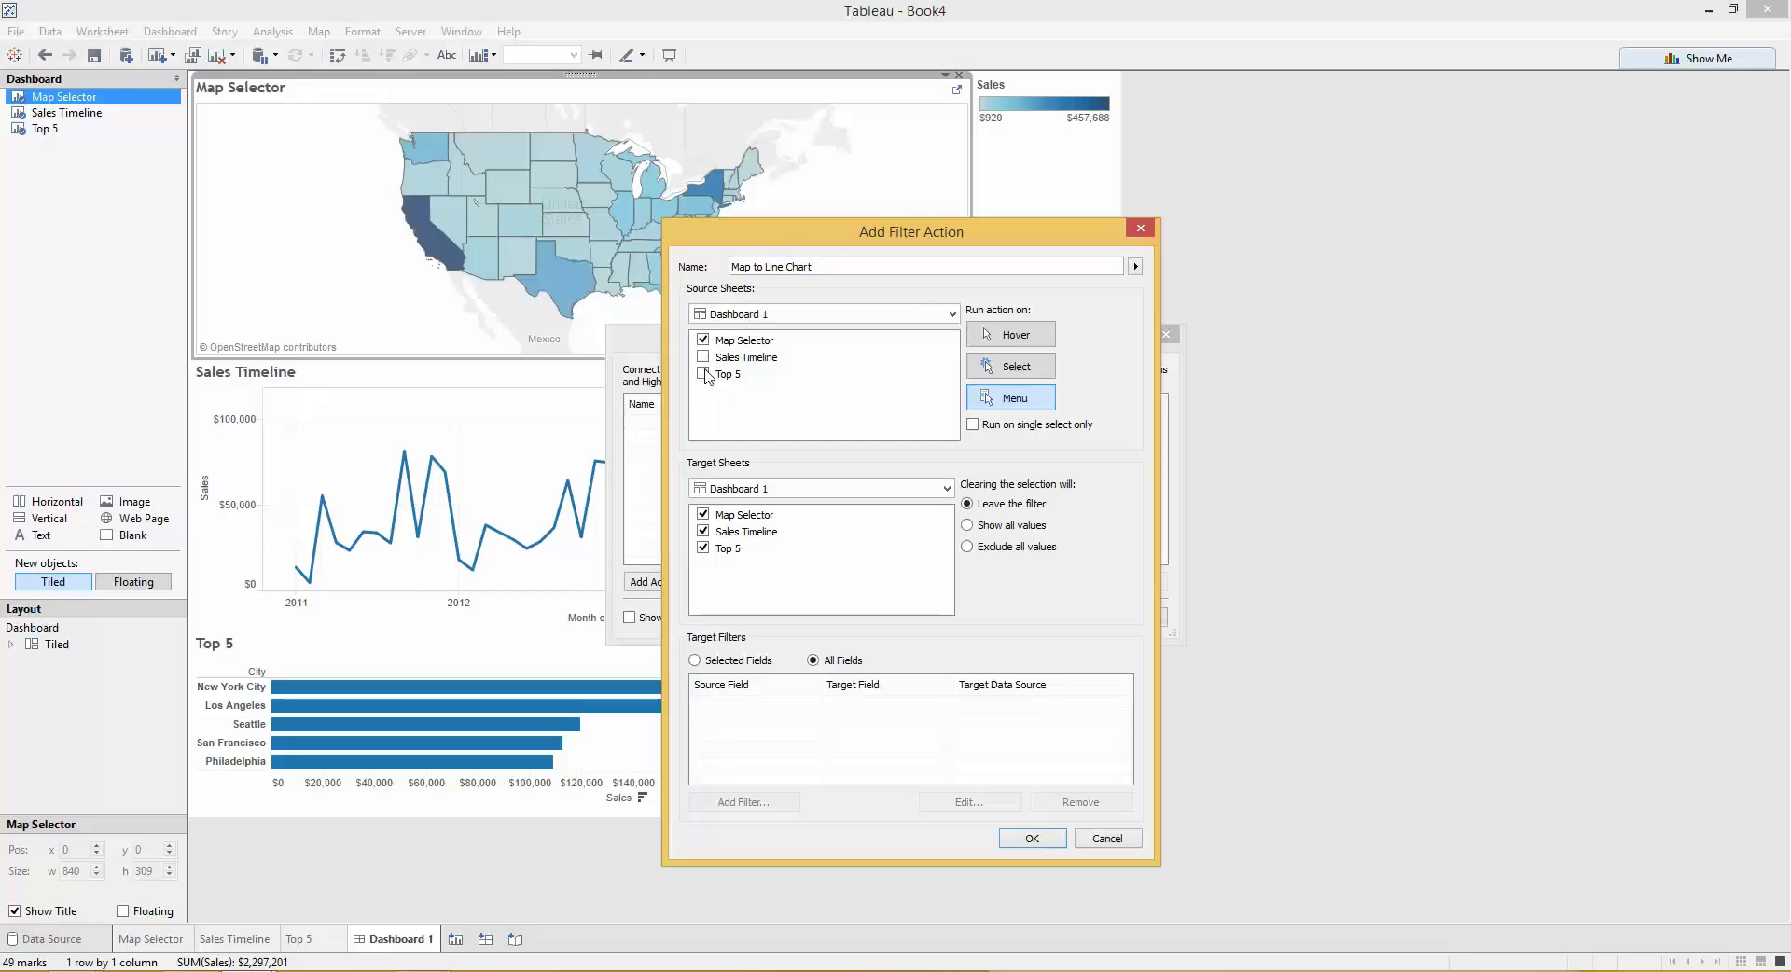
pyautogui.click(1032, 371)
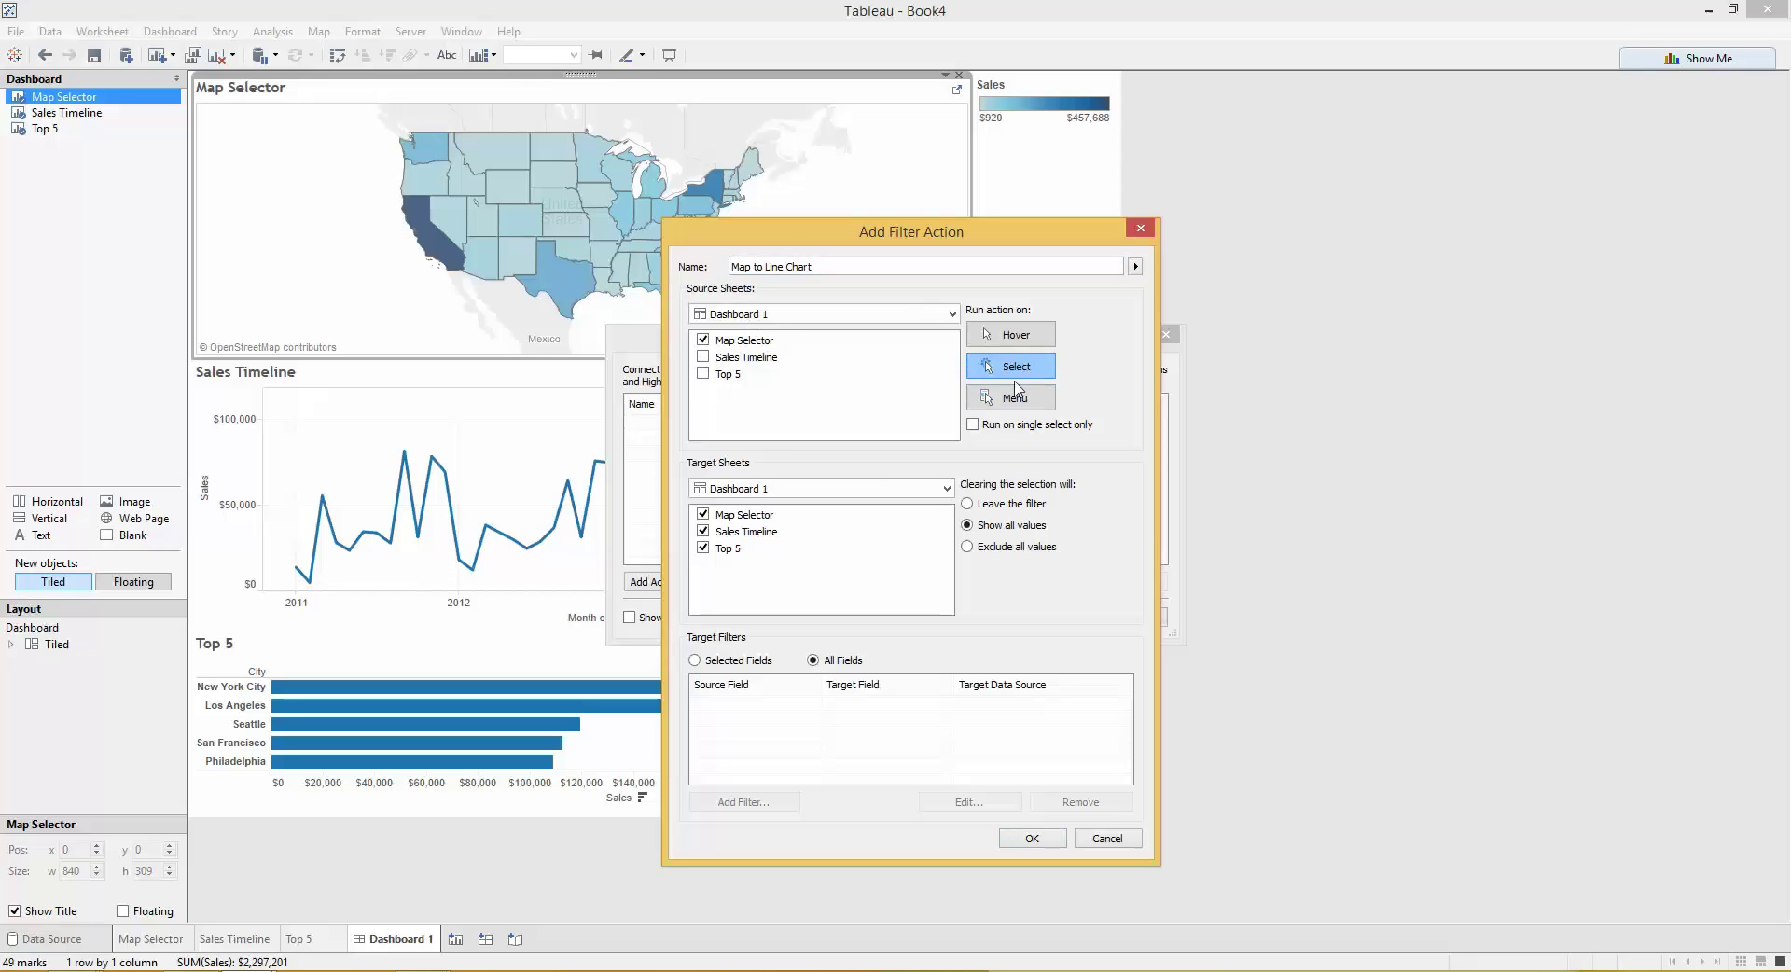
pyautogui.click(703, 514)
pyautogui.click(703, 514)
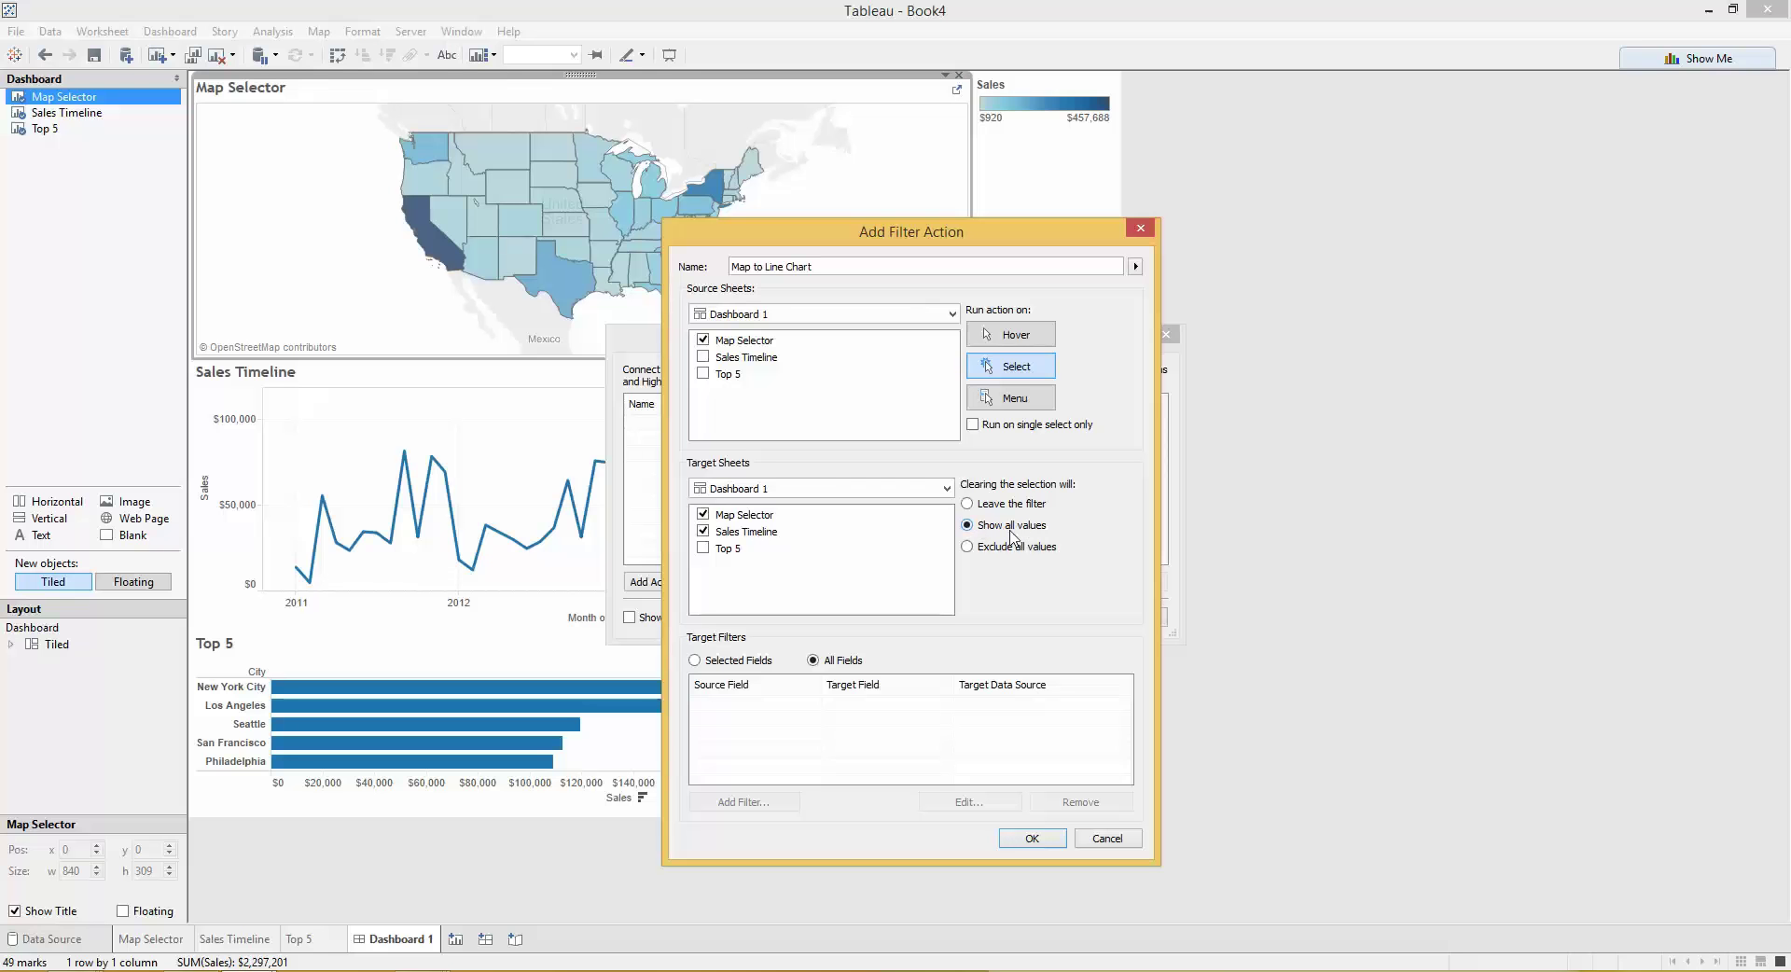
pyautogui.click(1054, 843)
pyautogui.click(1058, 620)
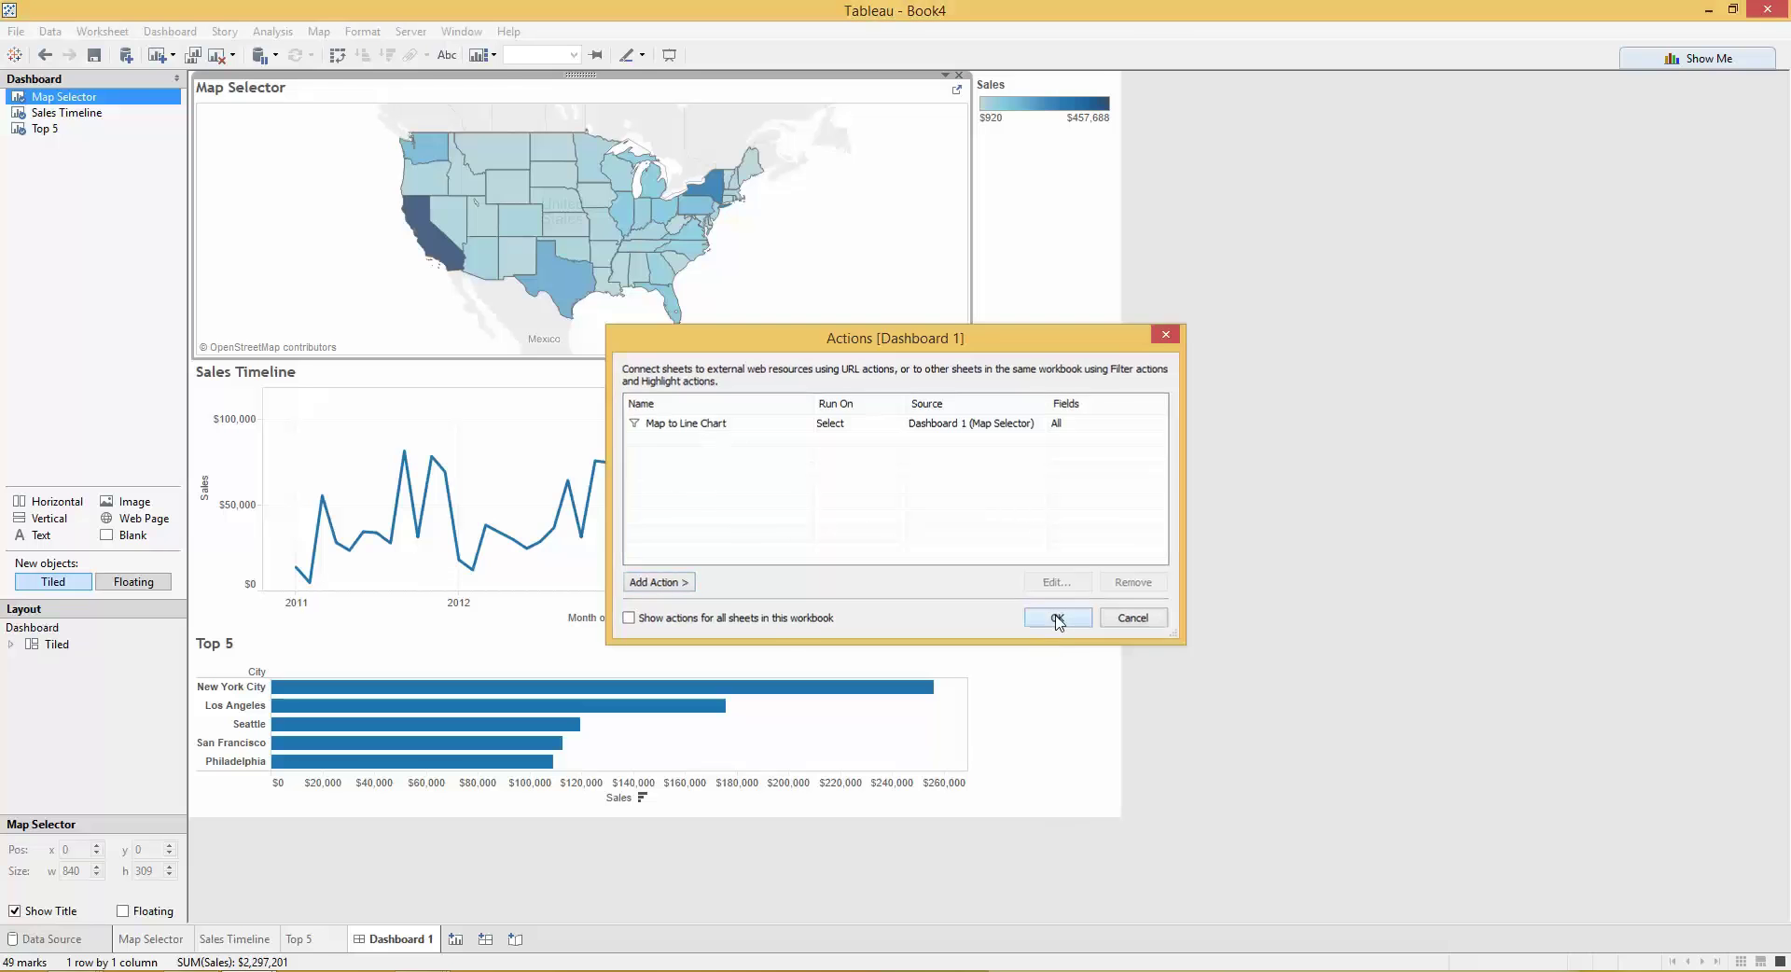
# Step: Select Texas on the map, clear it, and select Texas again to filter the timeline
pyautogui.click(555, 279)
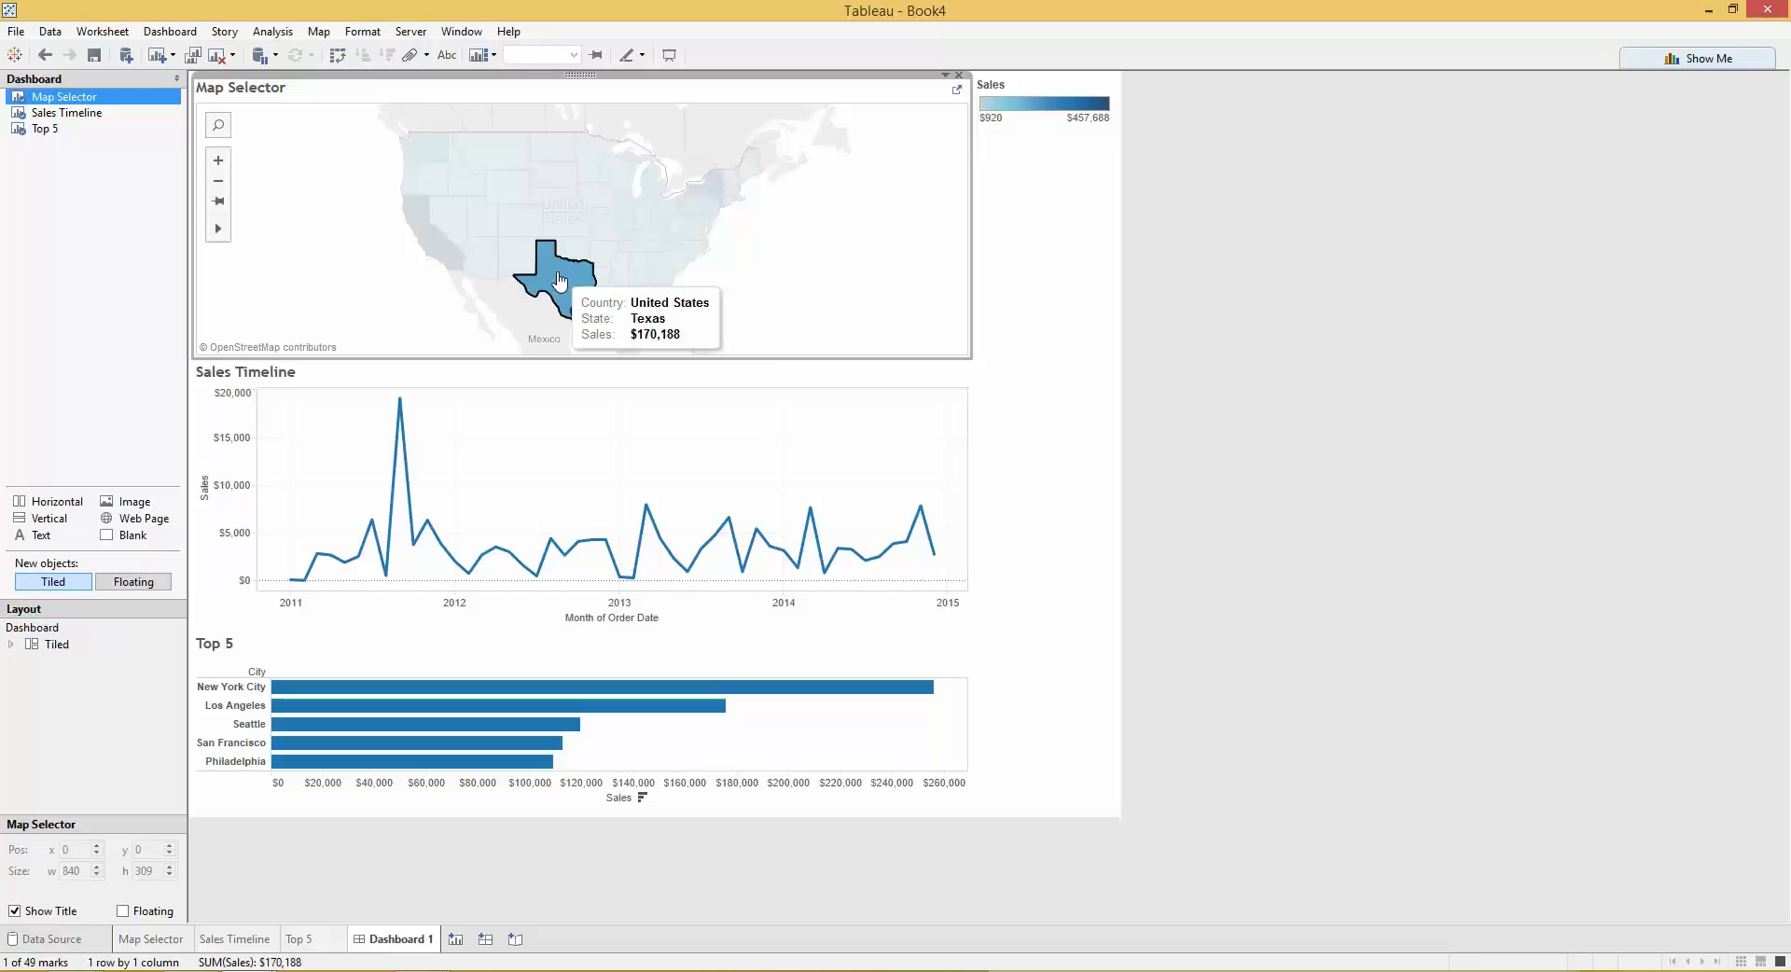
pyautogui.click(558, 279)
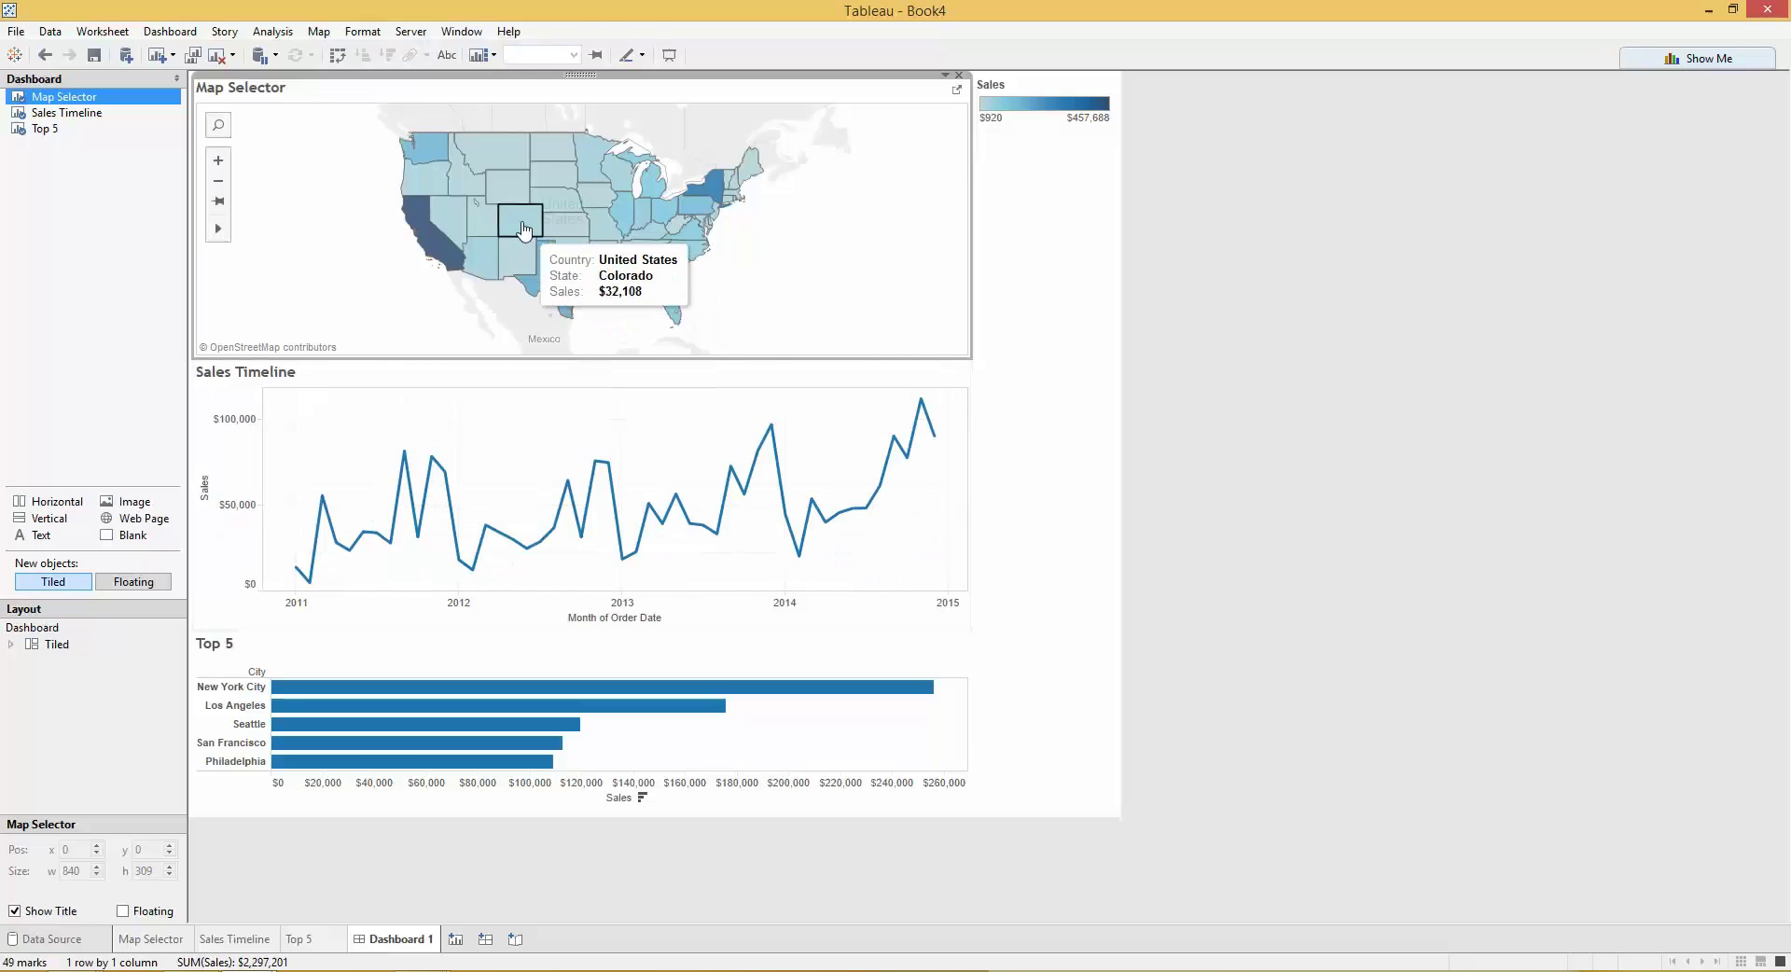
pyautogui.click(552, 269)
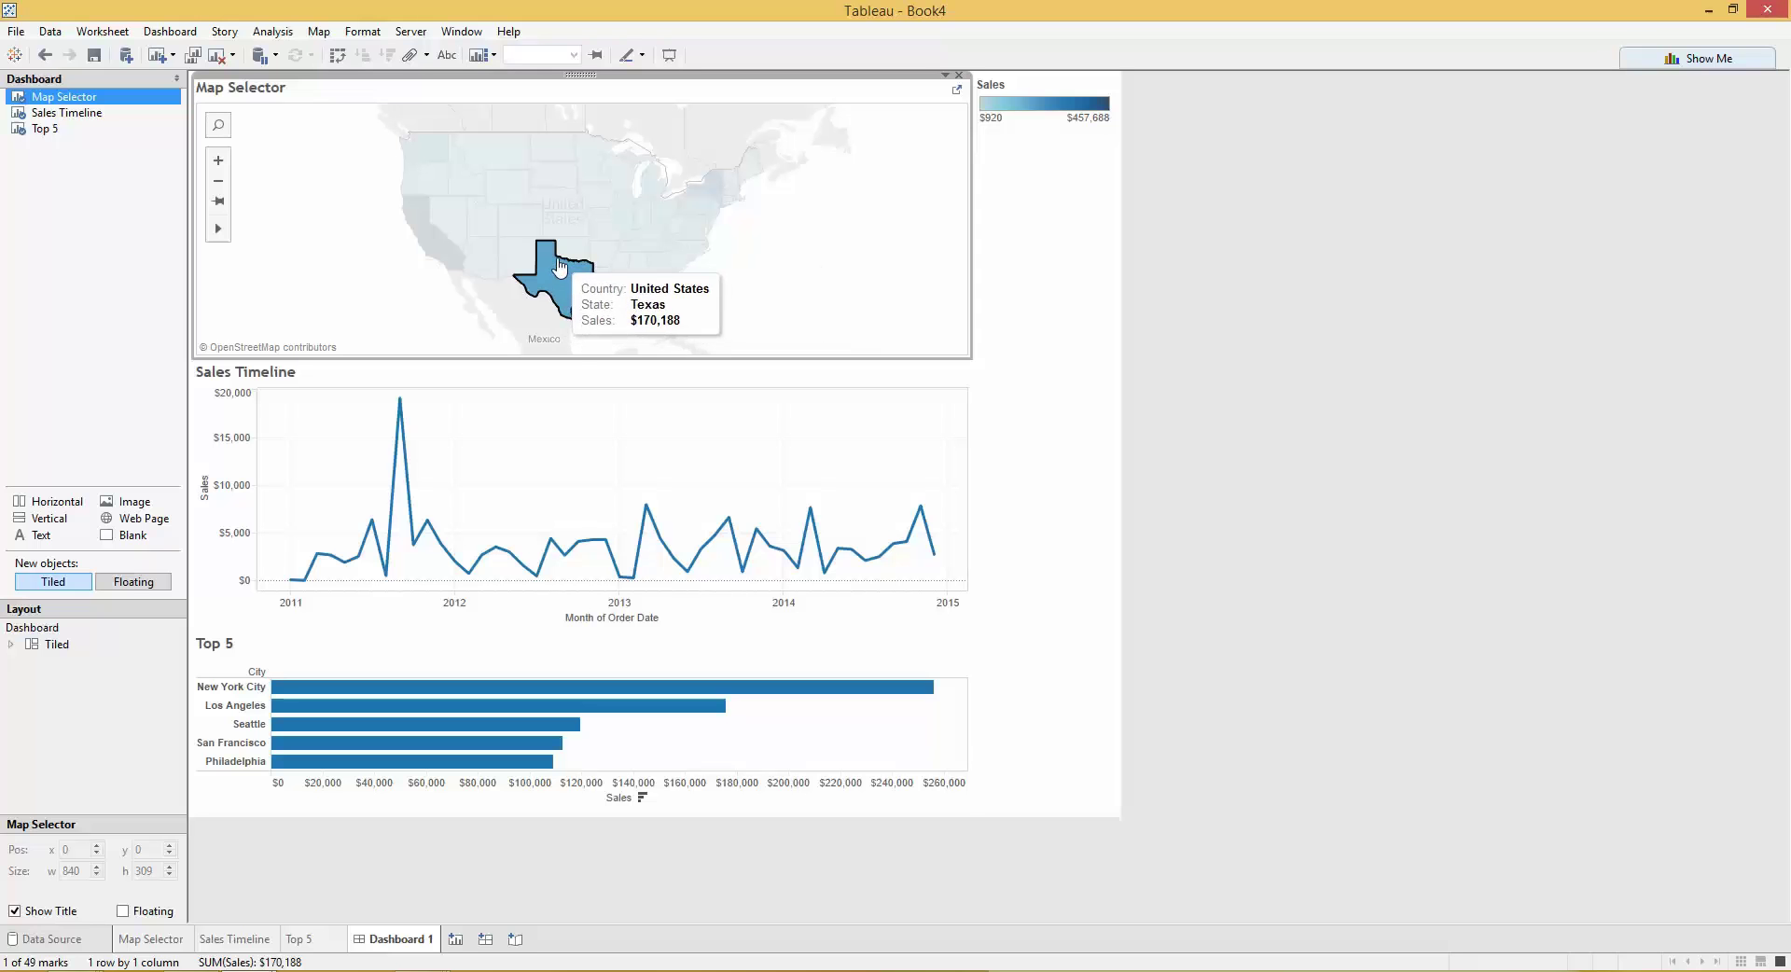
# Step: In the finished Book3 dashboard, select Texas for comparison and then clear it
pyautogui.moveTo(240, 965)
pyautogui.click(208, 909)
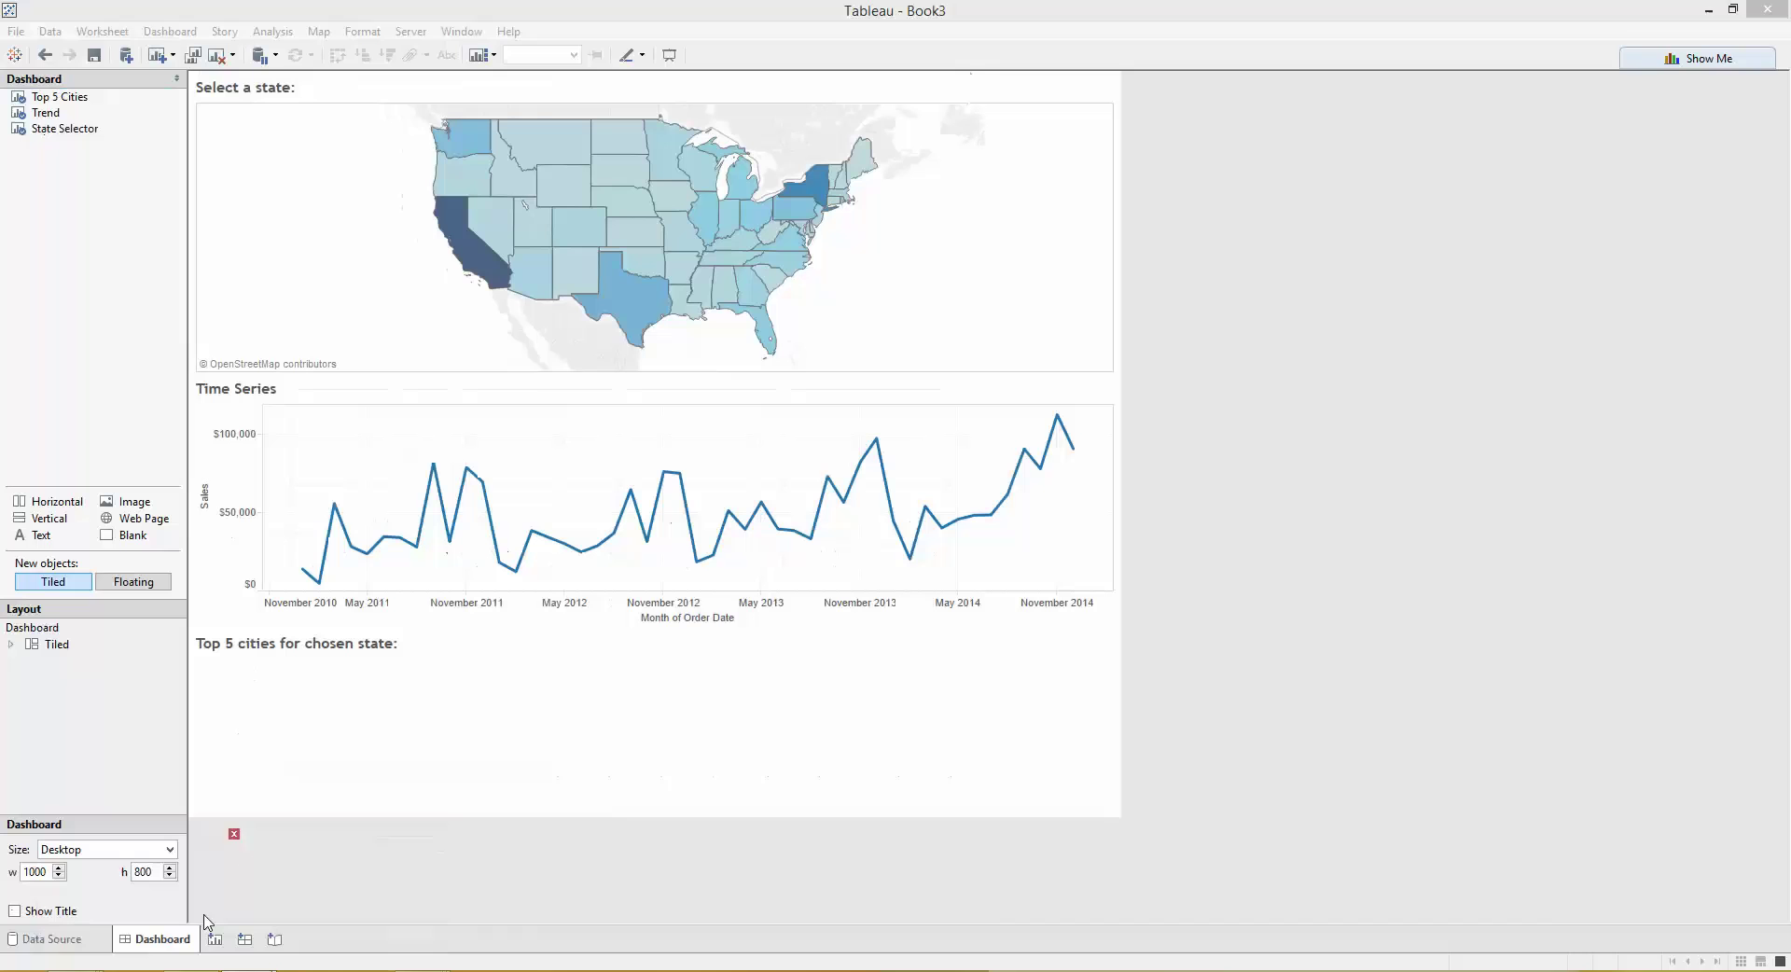
pyautogui.click(640, 323)
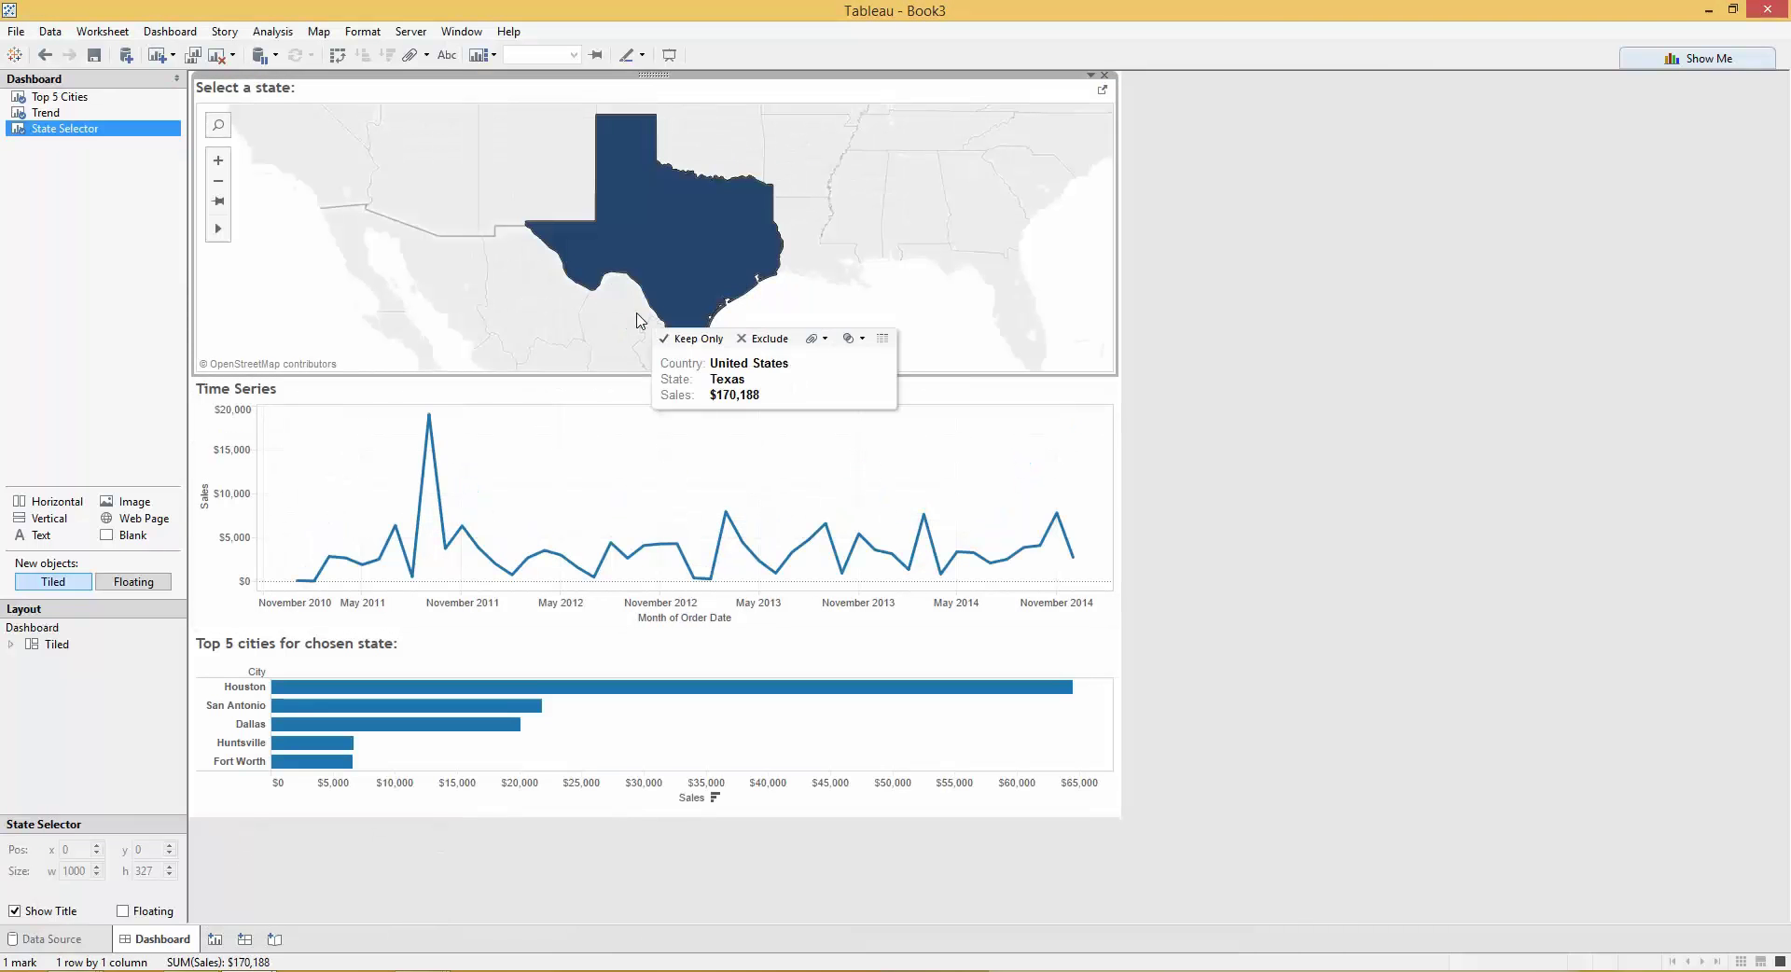
pyautogui.click(640, 321)
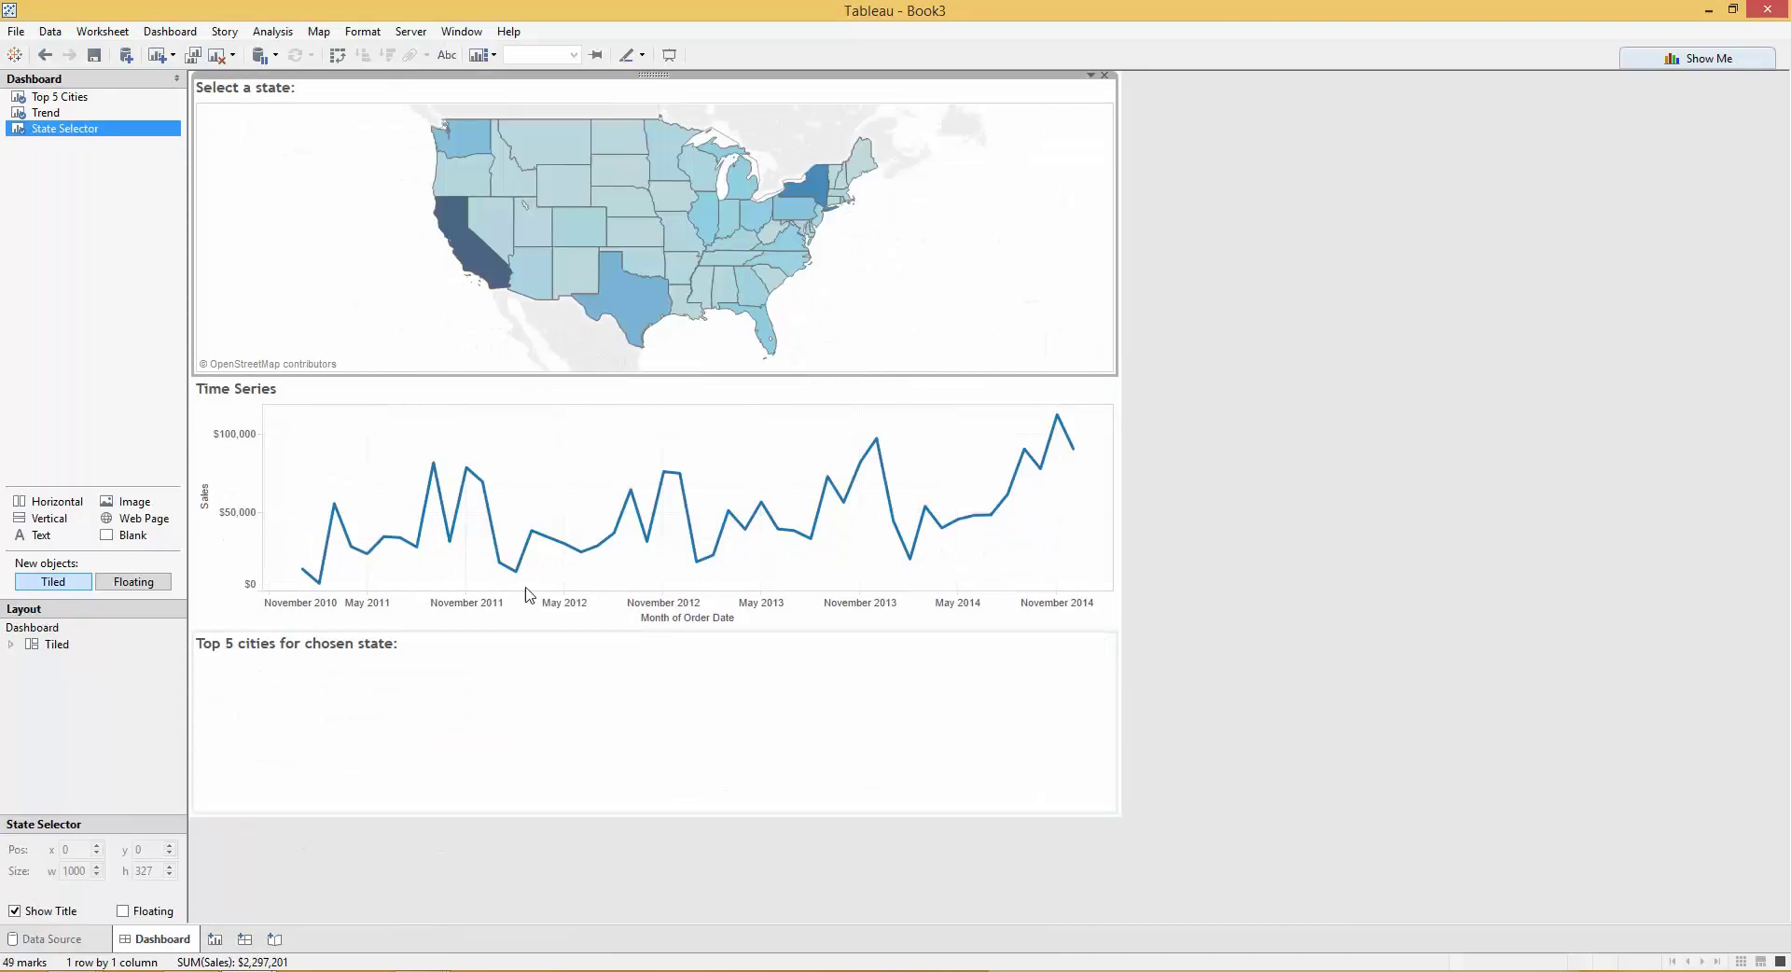
# Step: Back in Book4, review the Map to Line Chart action's settings and close the Actions dialog
pyautogui.moveTo(243, 963)
pyautogui.click(413, 912)
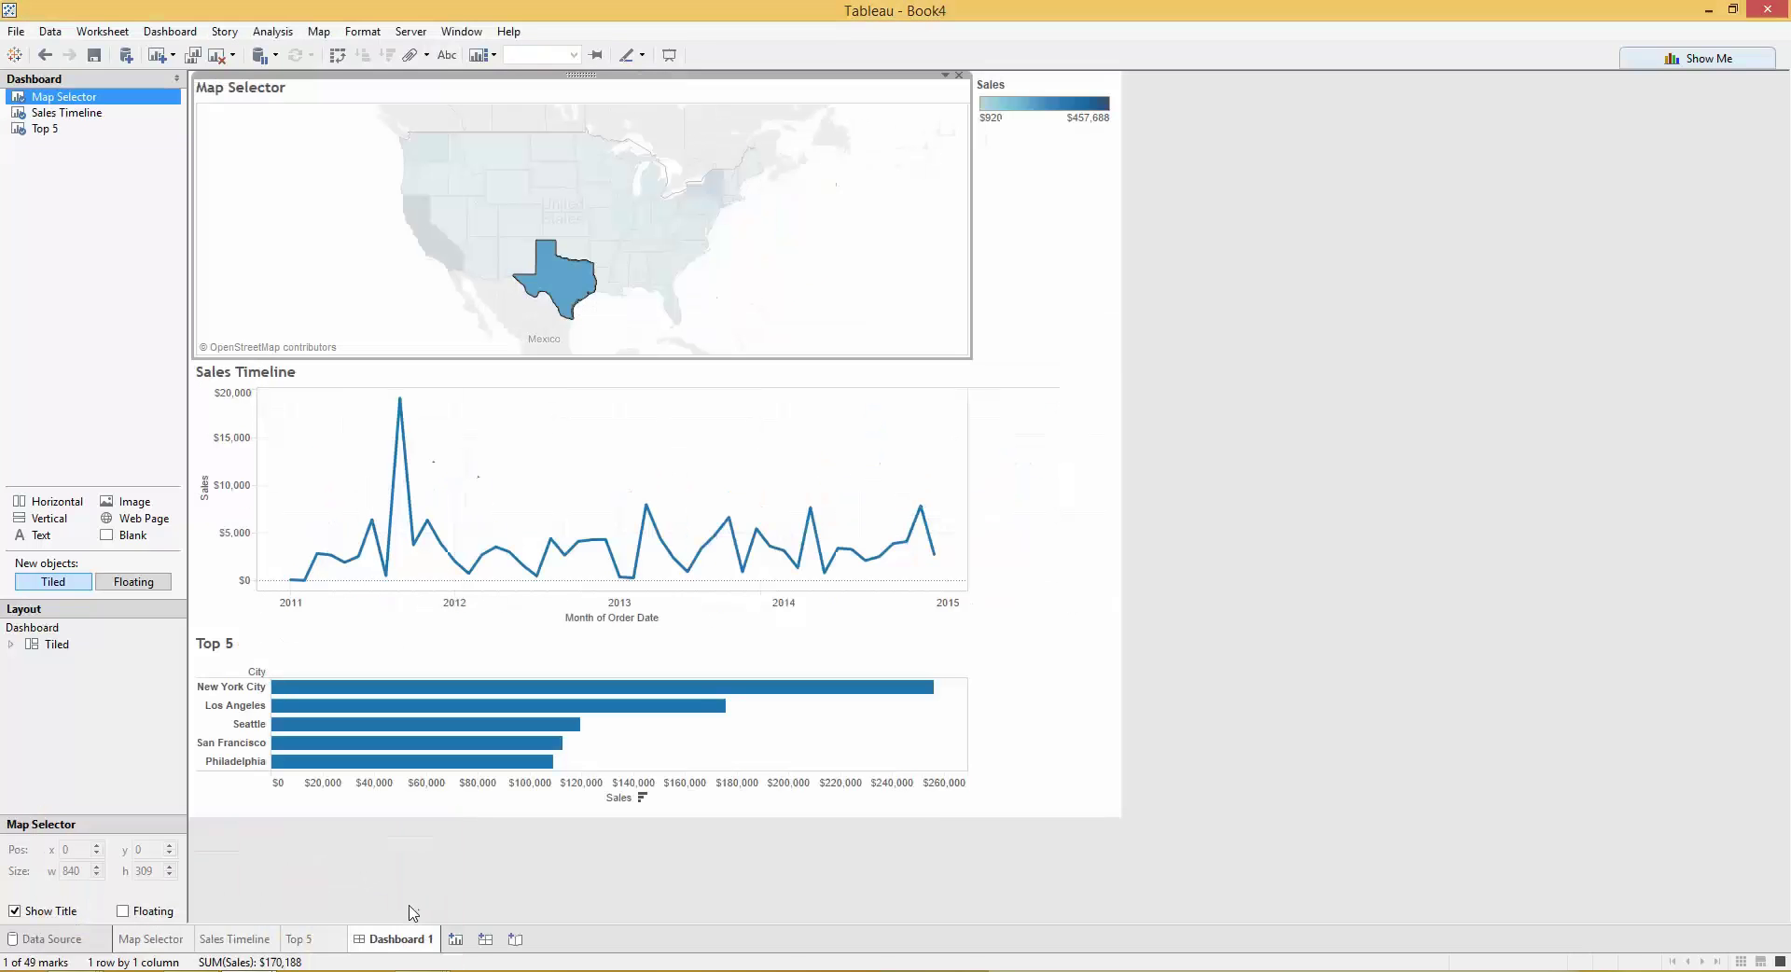
pyautogui.click(170, 31)
pyautogui.click(163, 196)
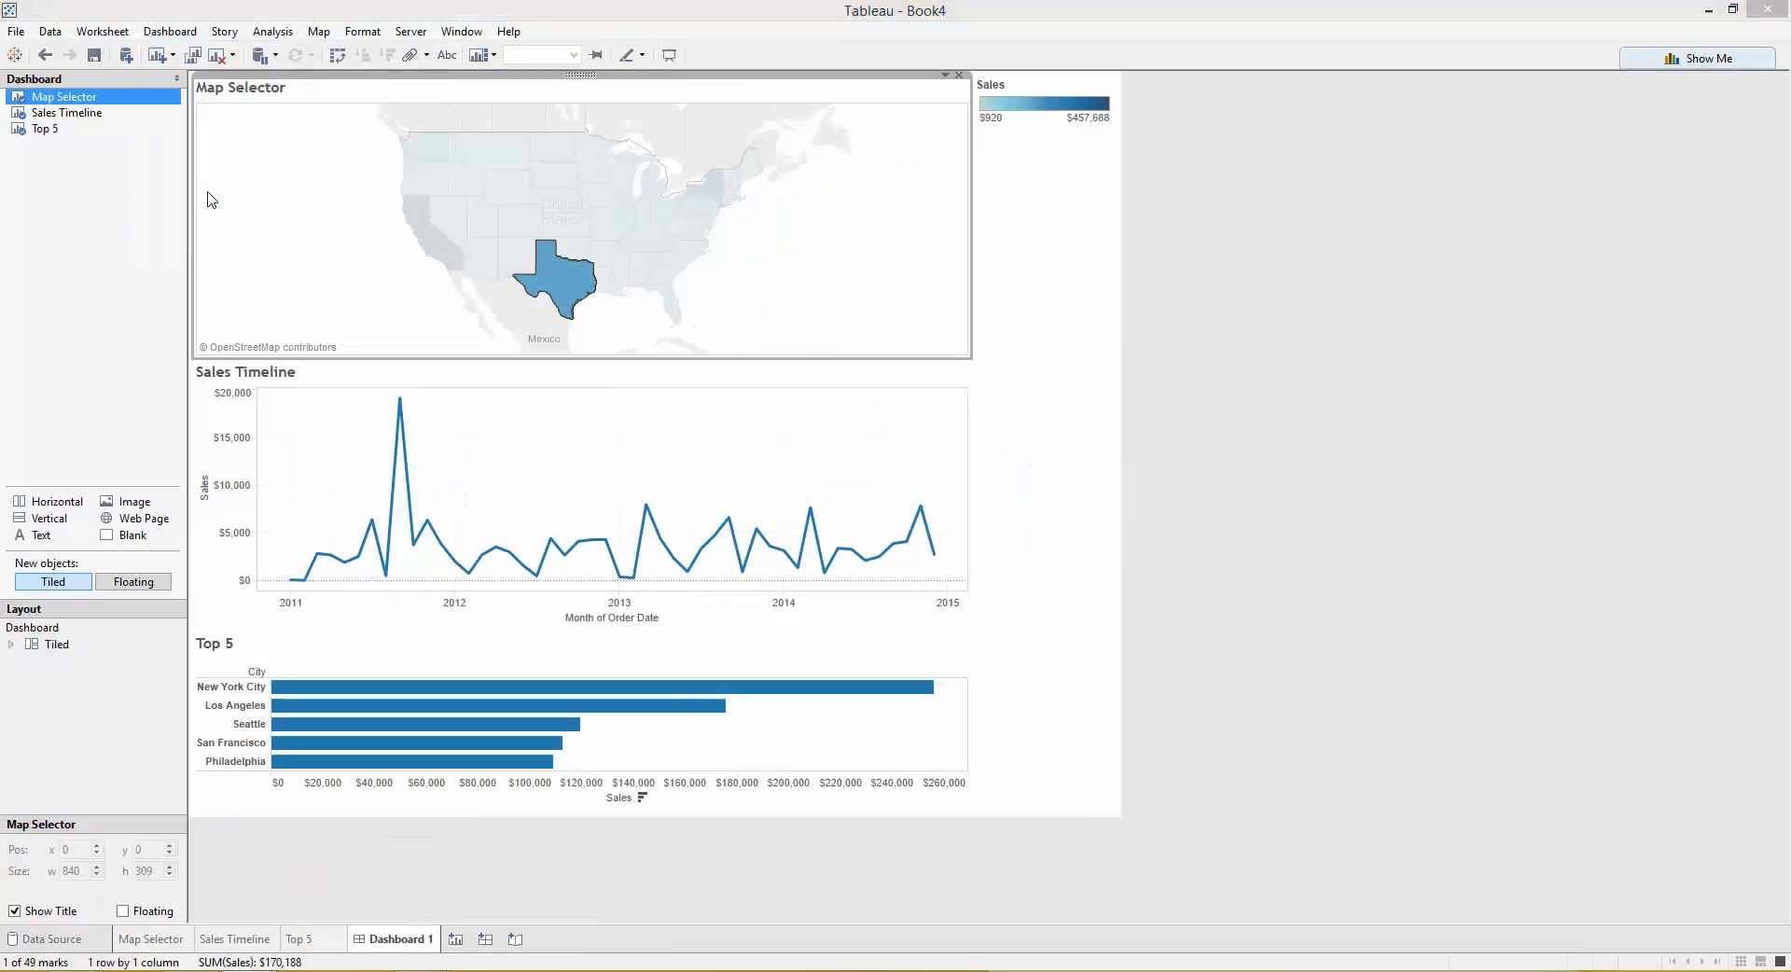
pyautogui.click(717, 431)
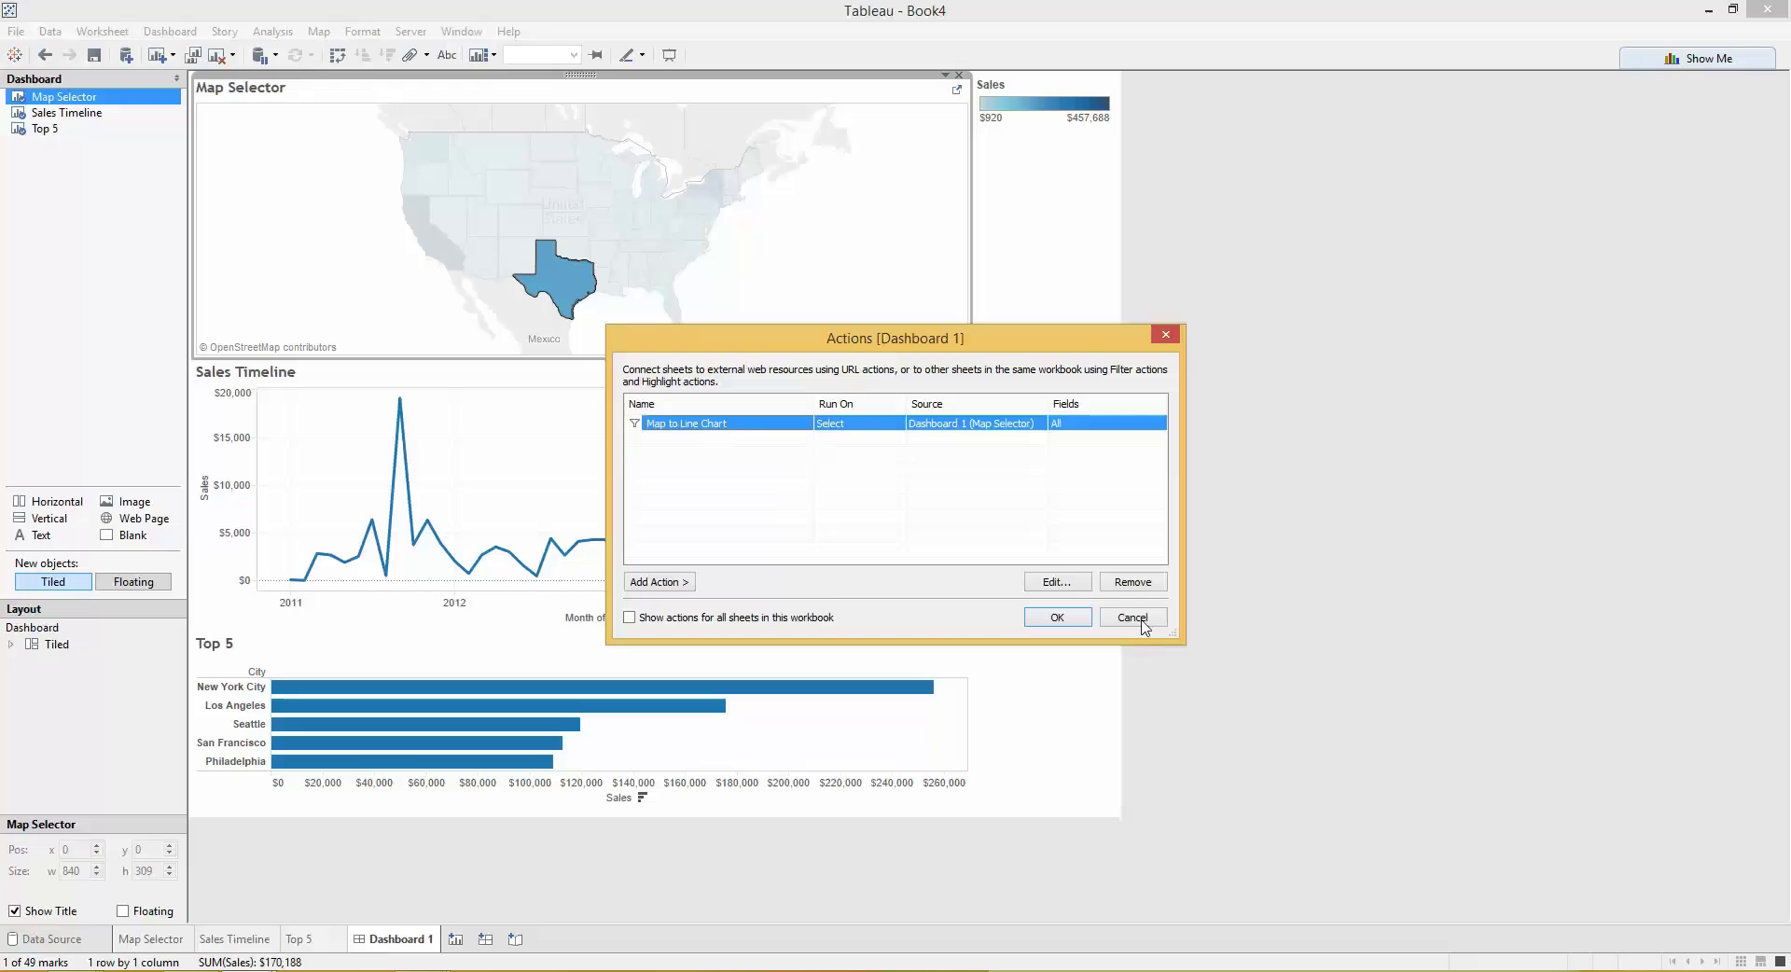
pyautogui.click(1075, 584)
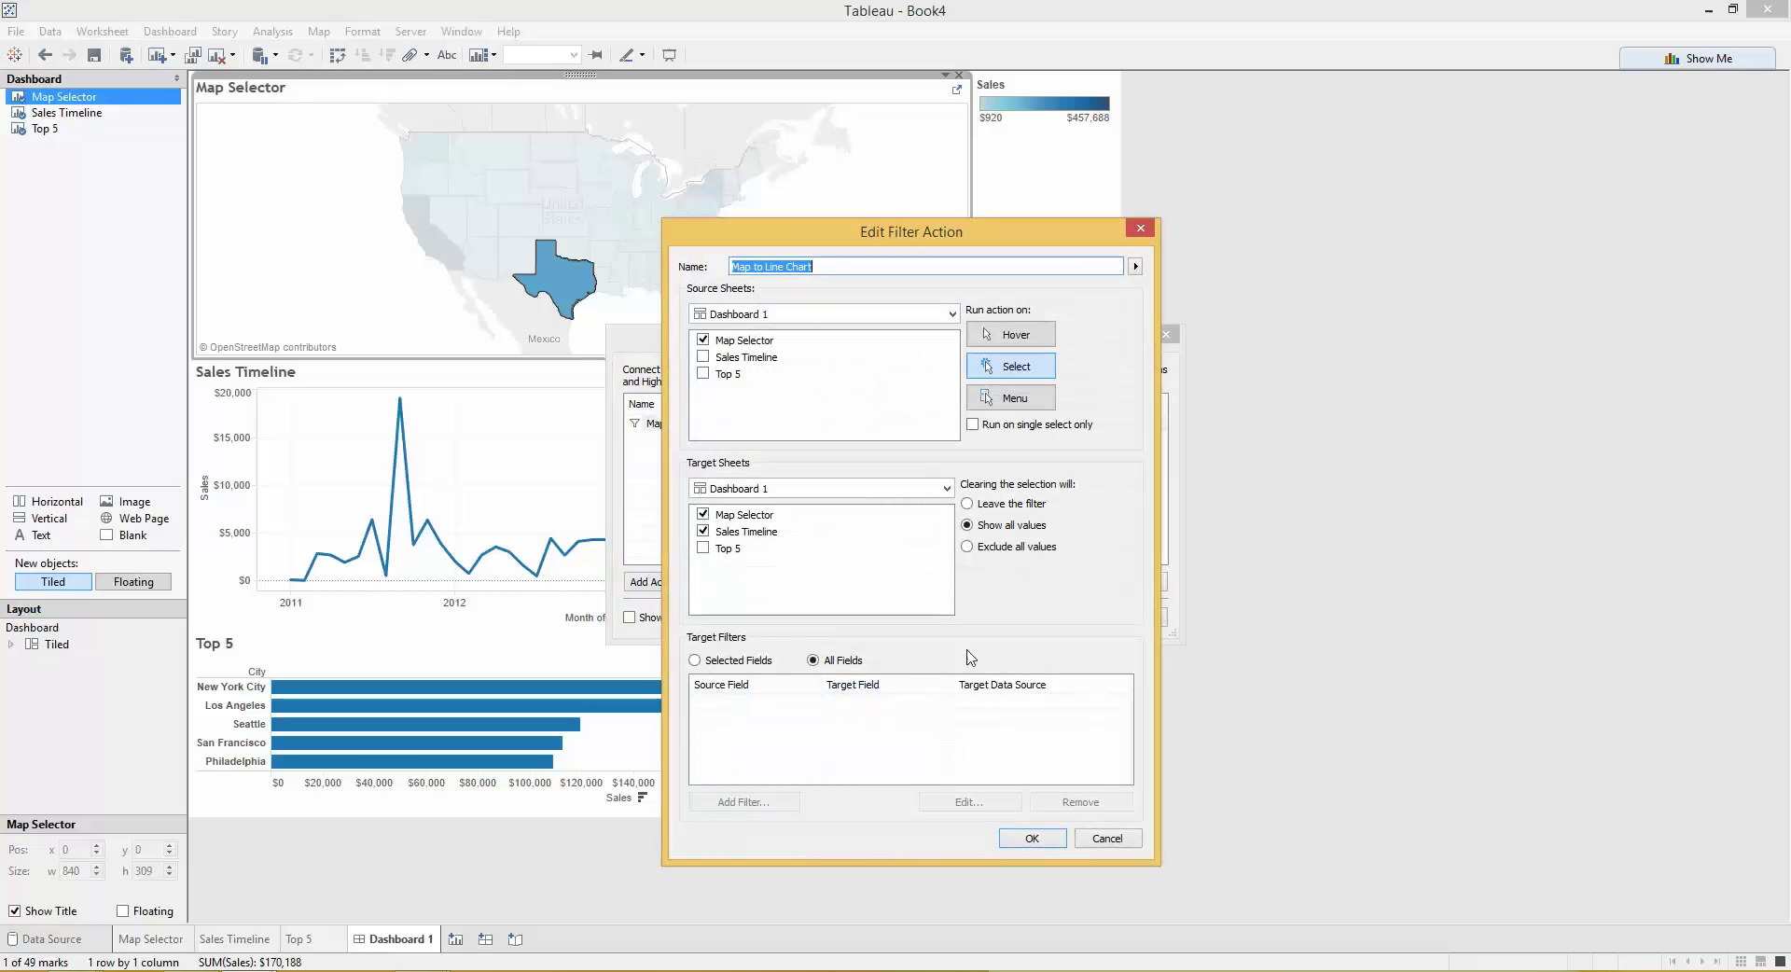
pyautogui.click(1037, 839)
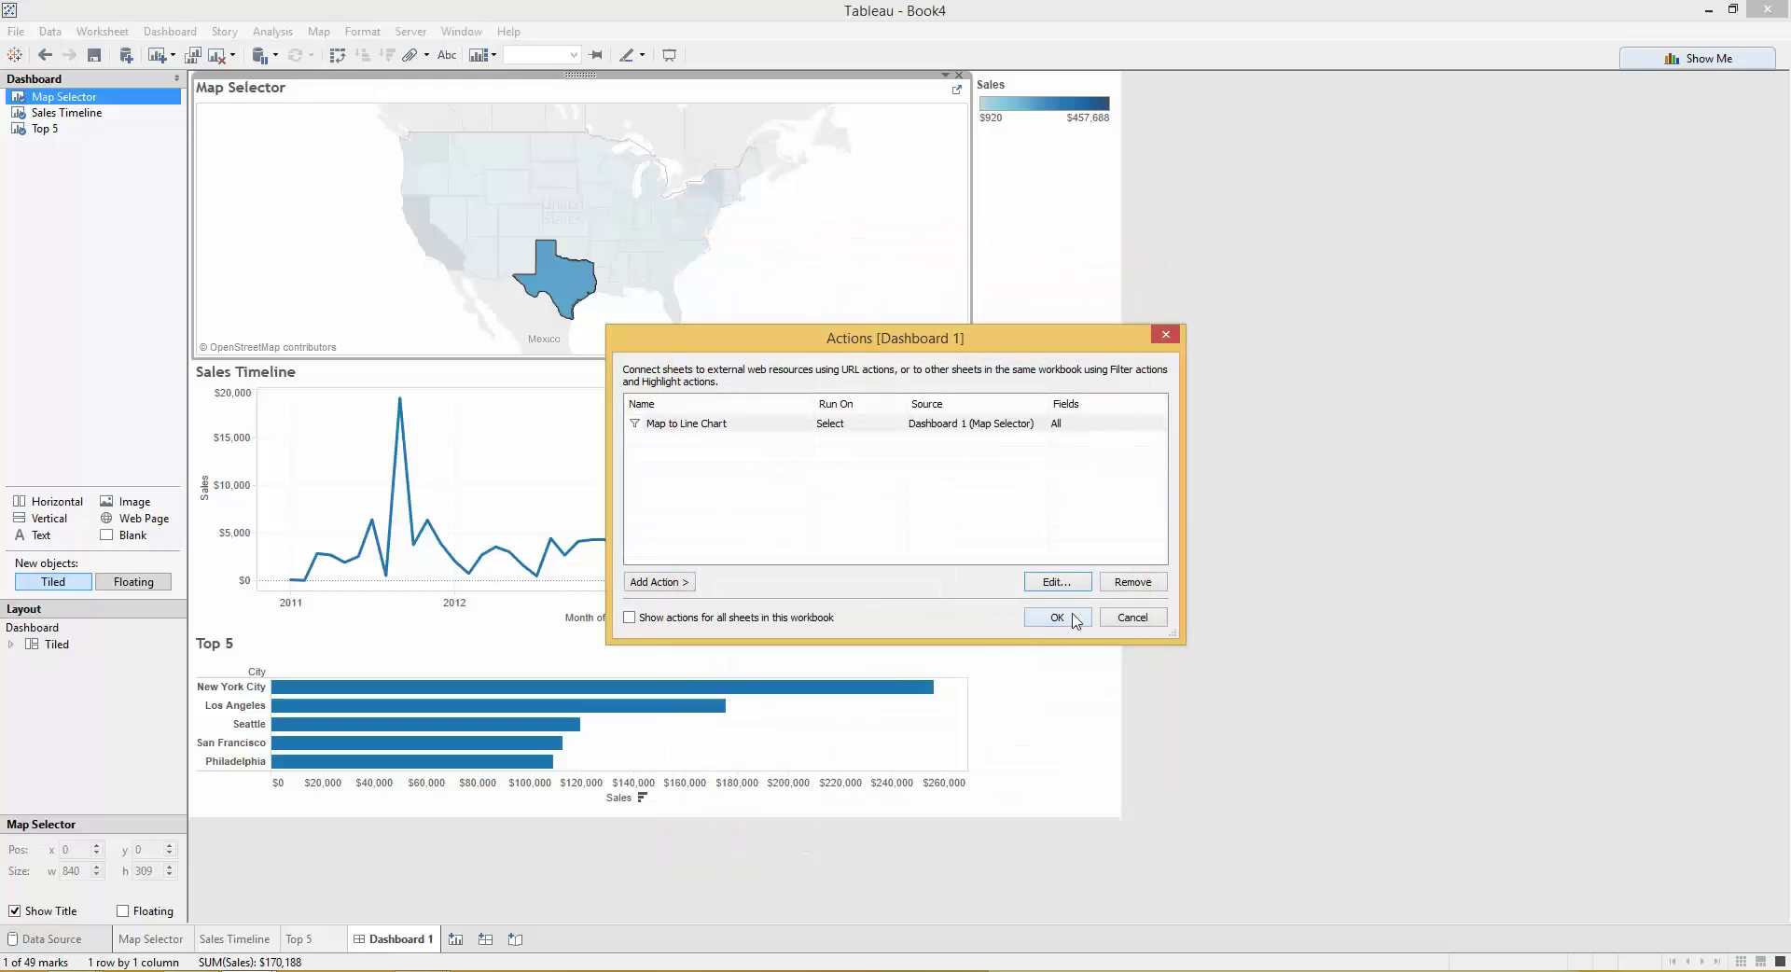
pyautogui.click(1057, 618)
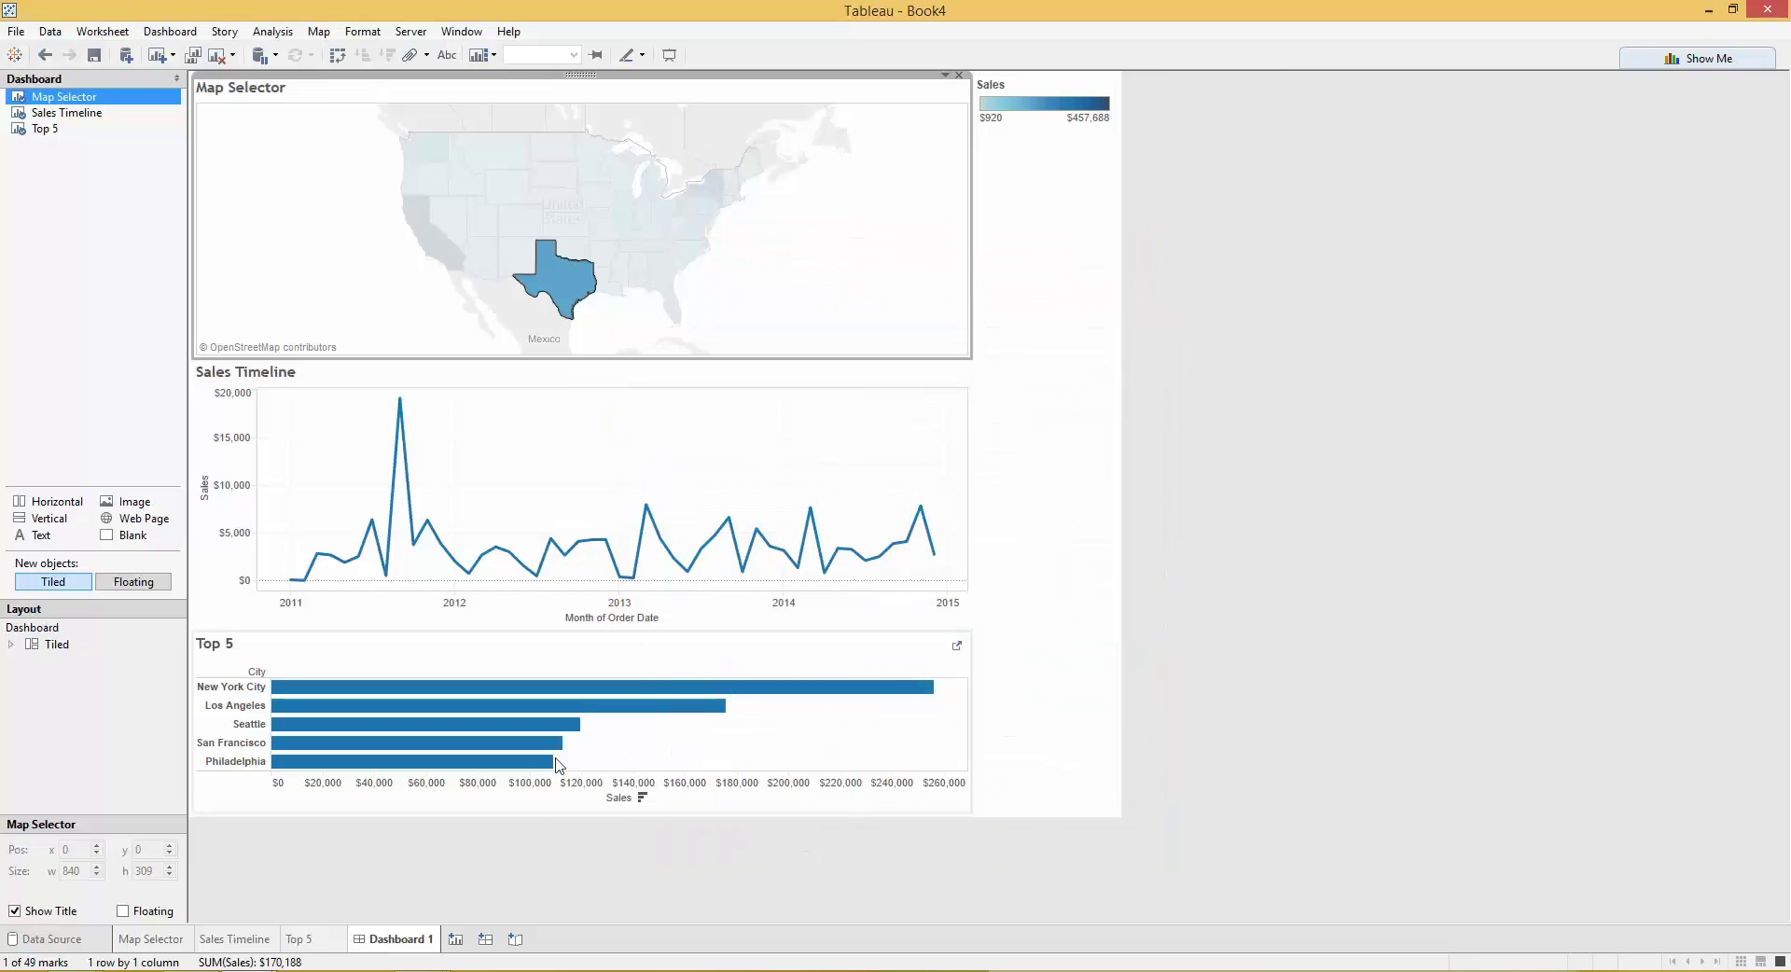
# Step: Look over the Sales Timeline and Map Selector worksheets
pyautogui.click(230, 941)
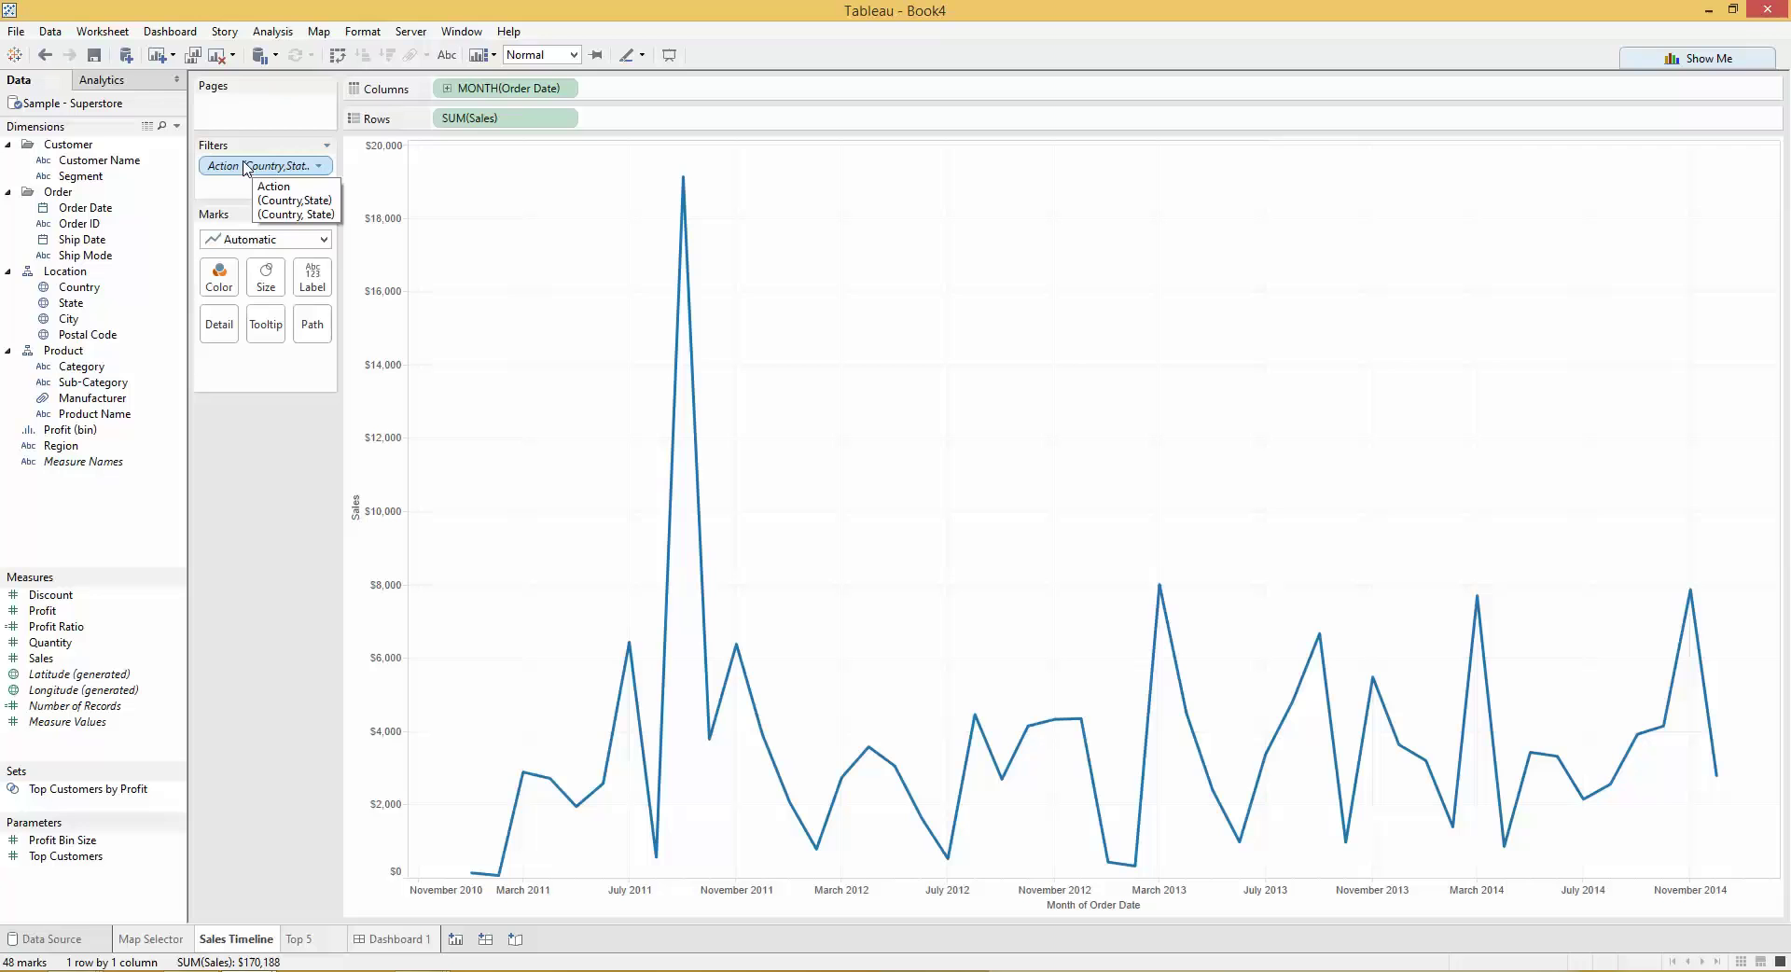
pyautogui.click(154, 939)
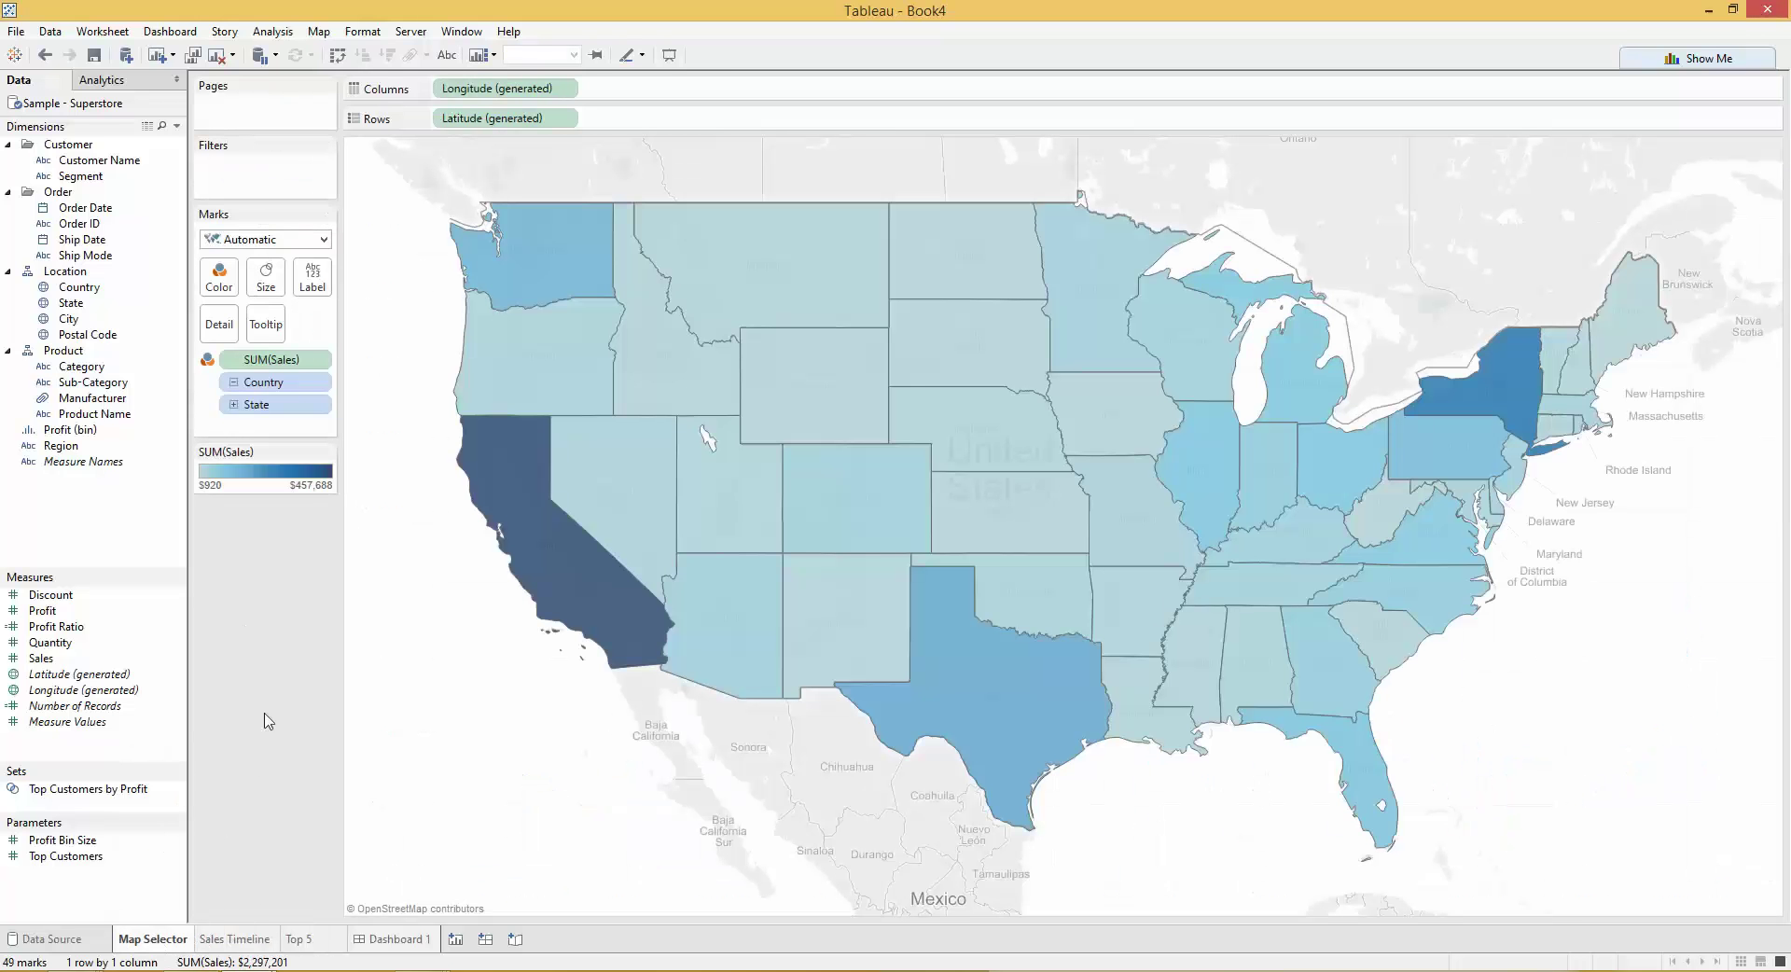
pyautogui.click(250, 938)
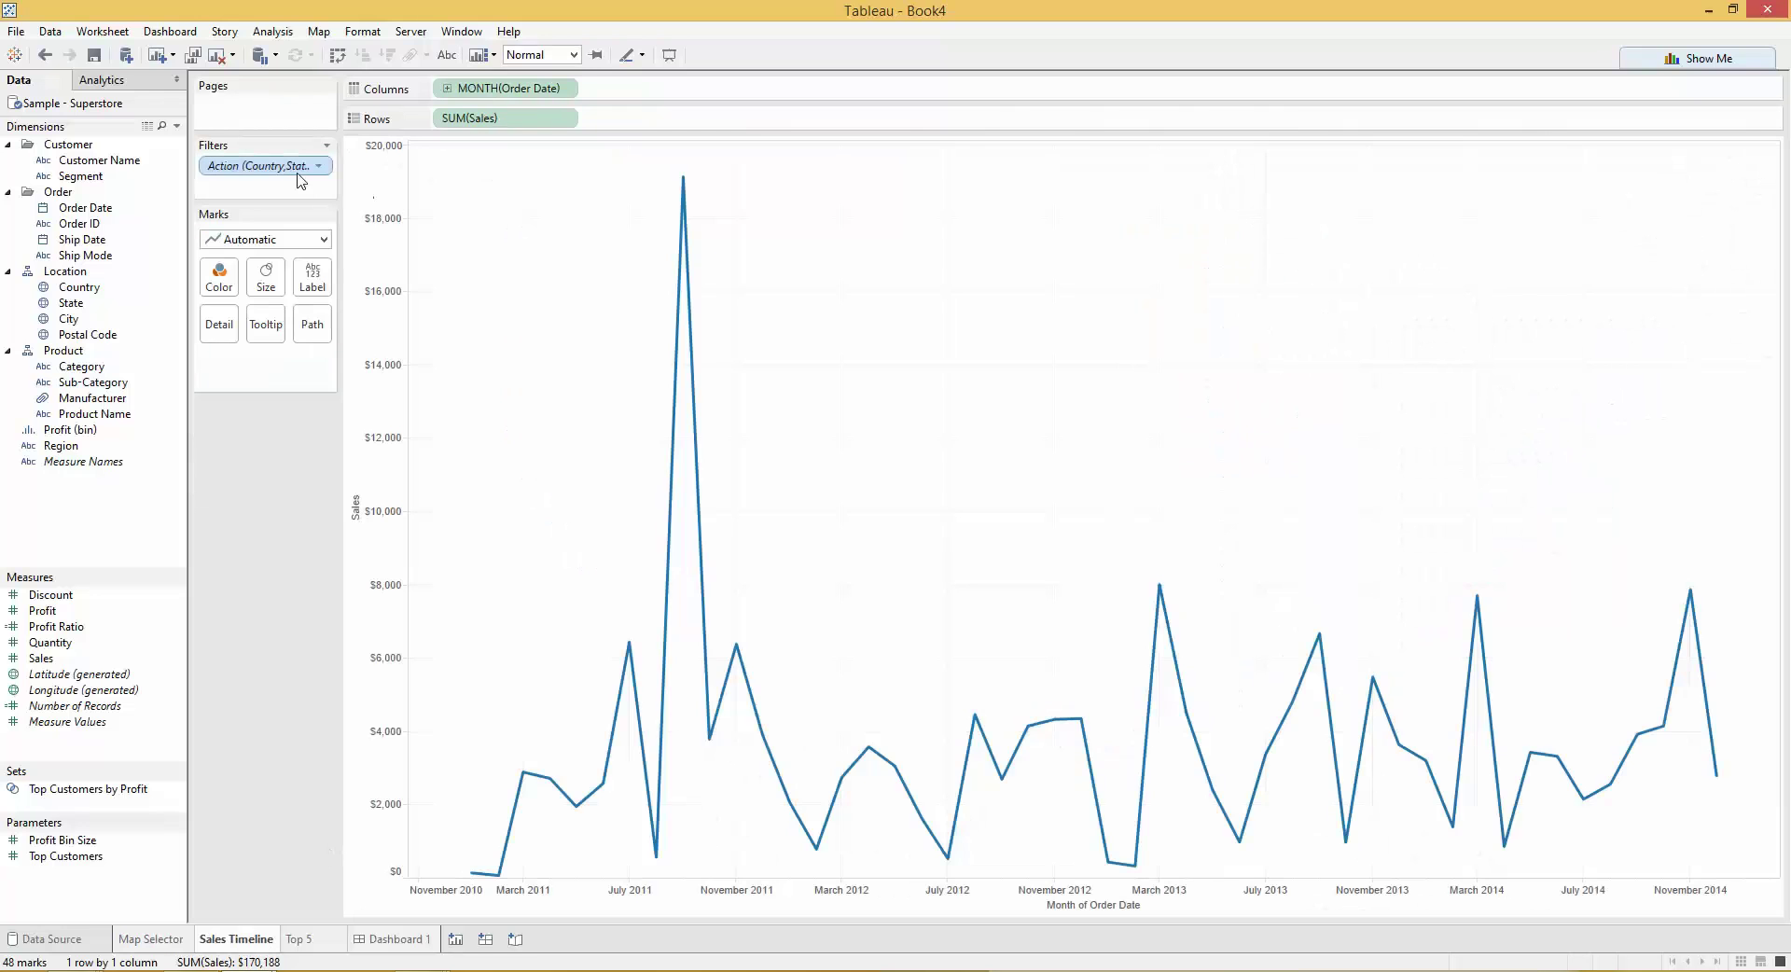
# Step: Apply the Action filter to the Map Selector worksheet as well, then return to Dashboard 1
pyautogui.rightClick(287, 175)
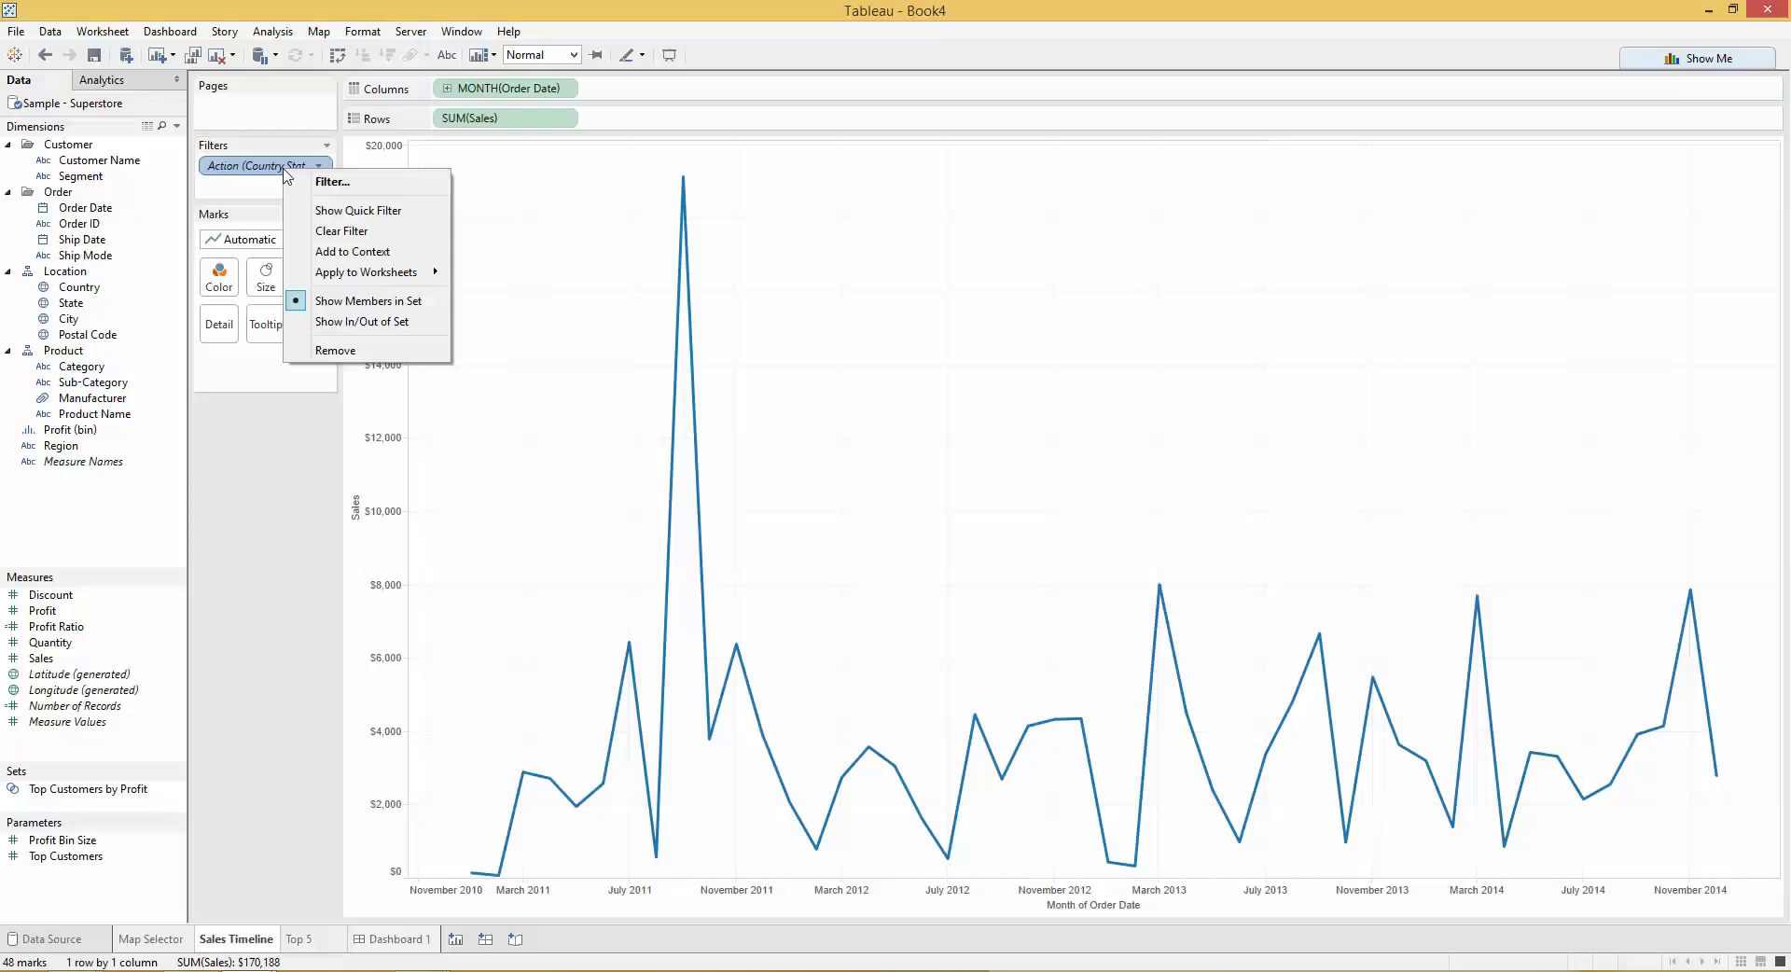
pyautogui.moveTo(373, 271)
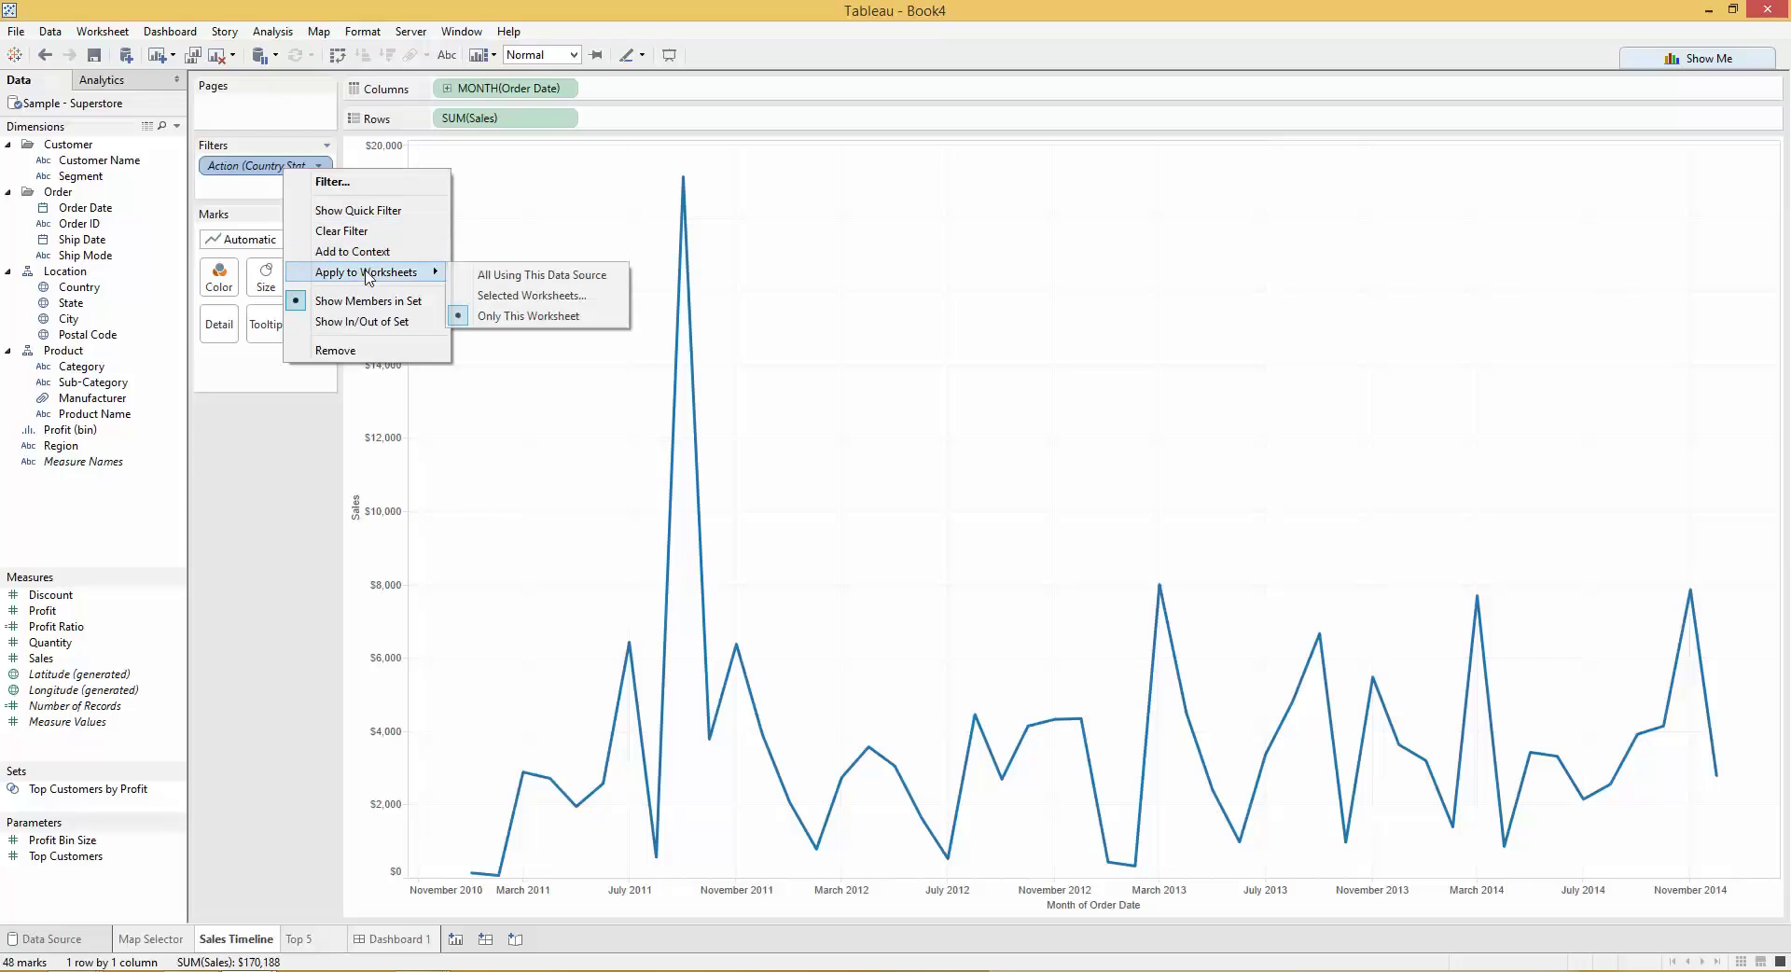
pyautogui.click(531, 295)
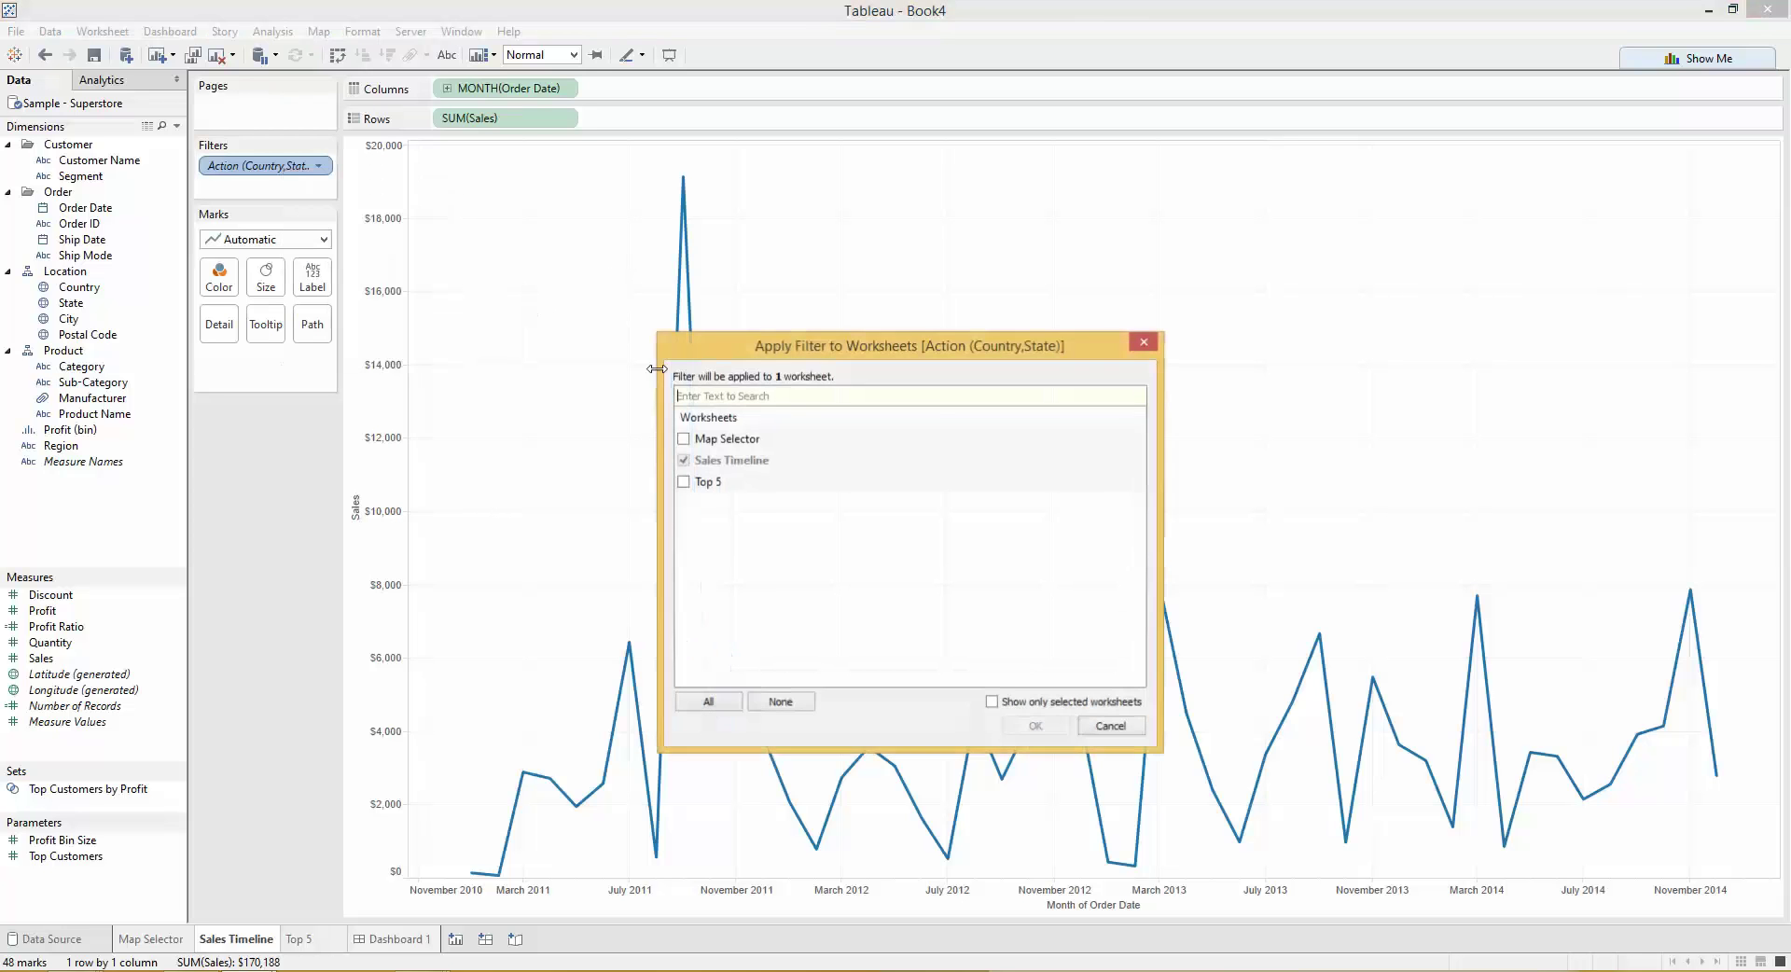
pyautogui.click(684, 438)
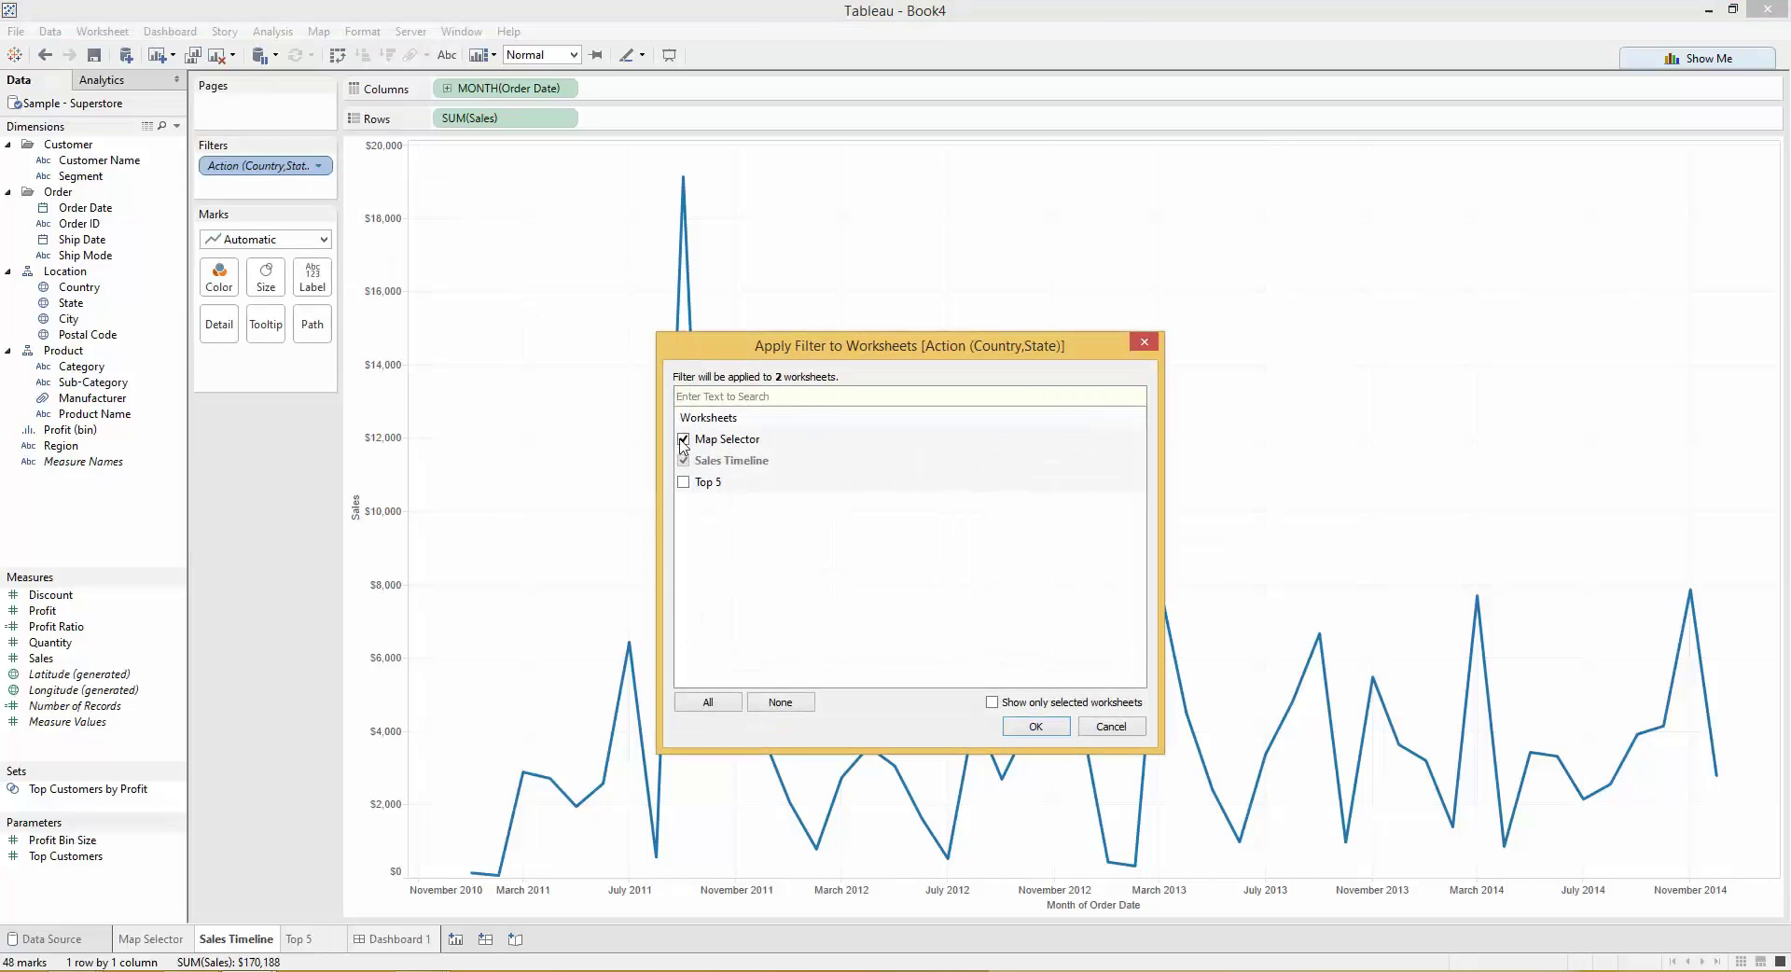
pyautogui.click(1035, 727)
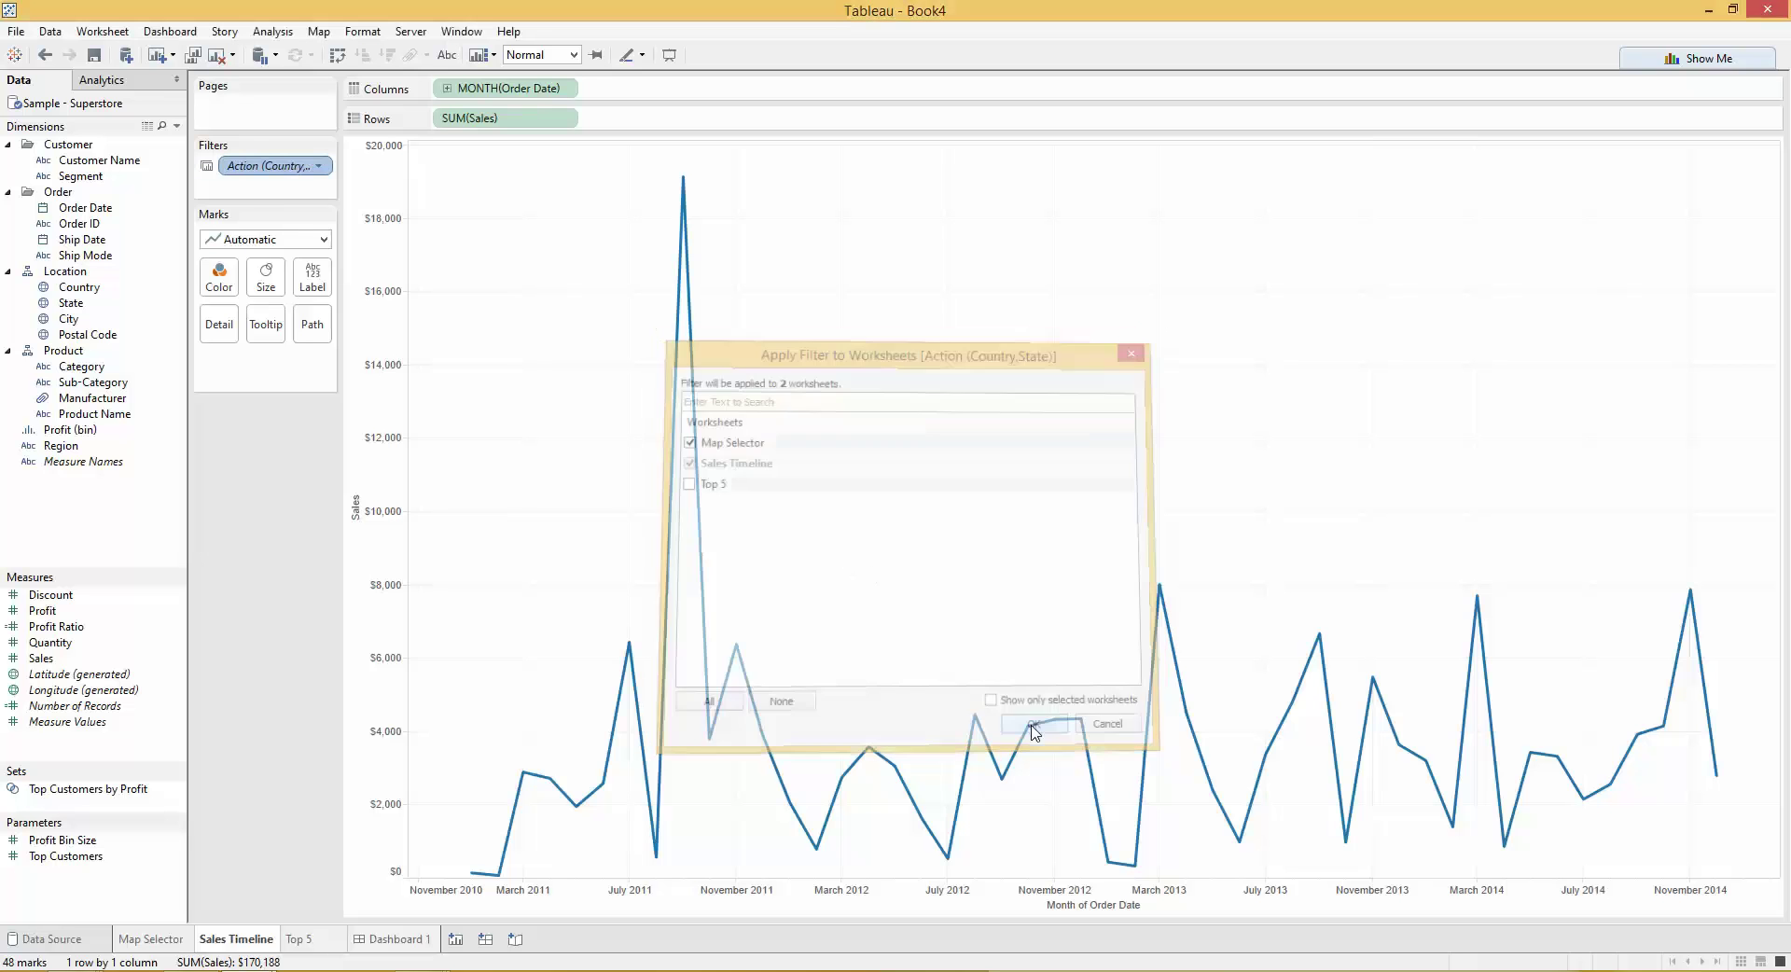
pyautogui.click(390, 938)
pyautogui.click(595, 241)
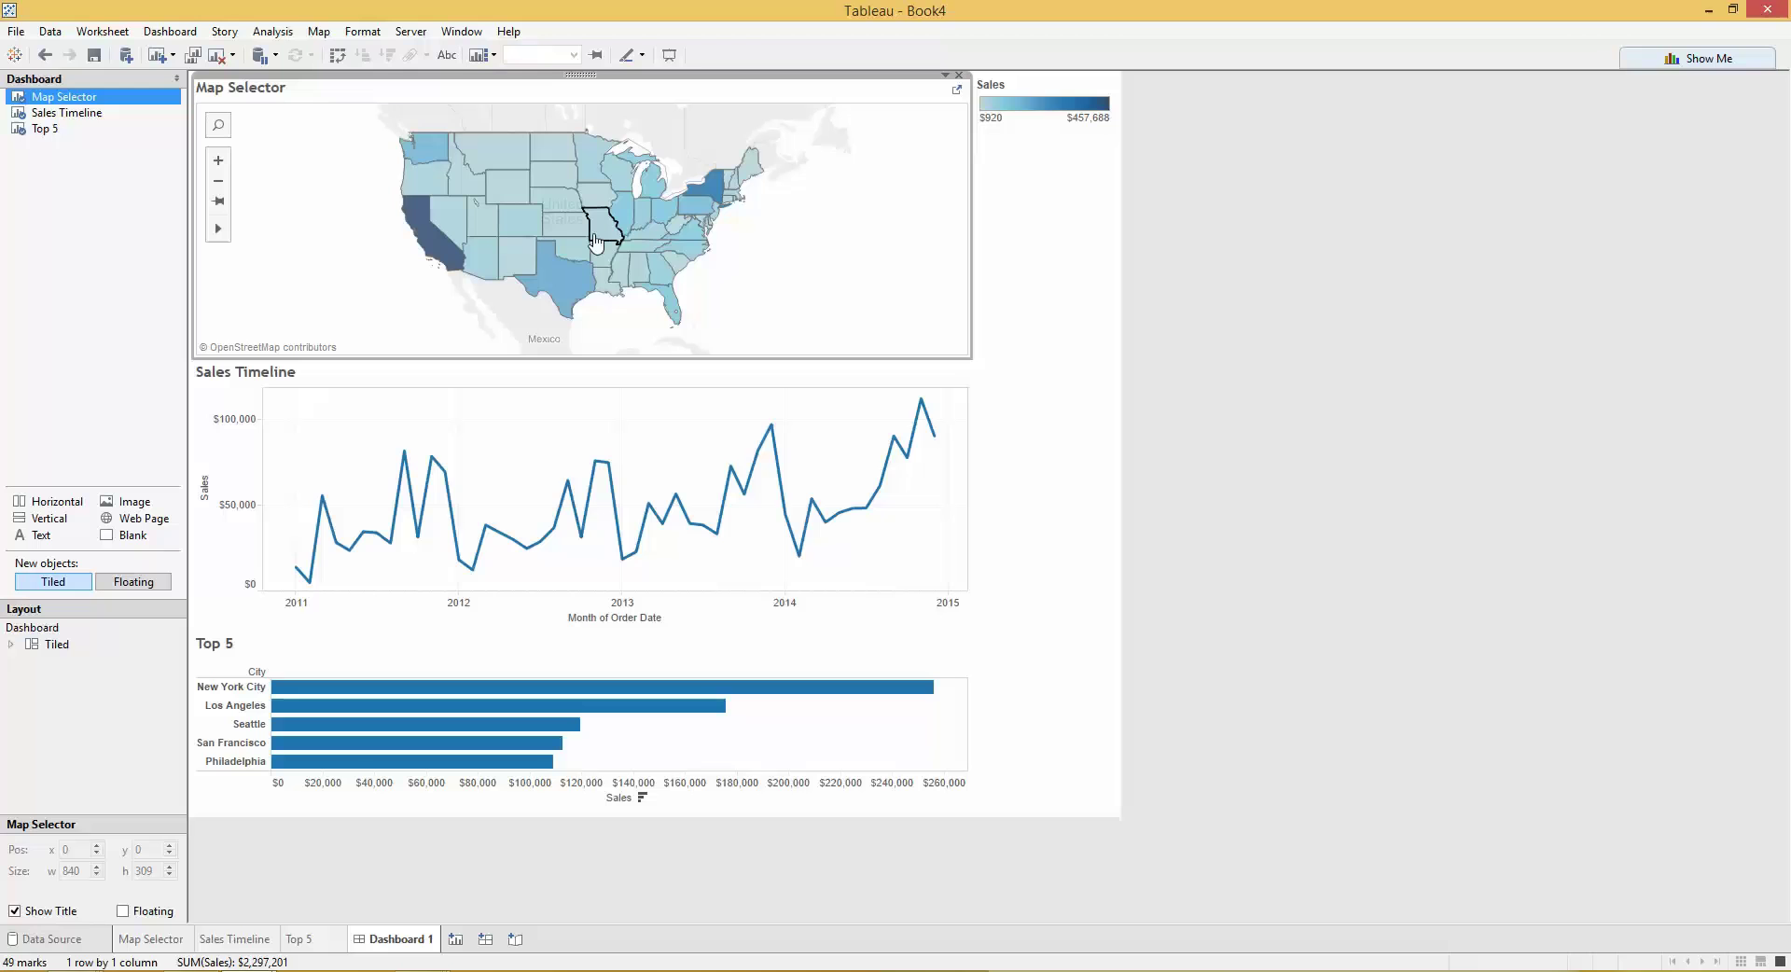
pyautogui.click(597, 239)
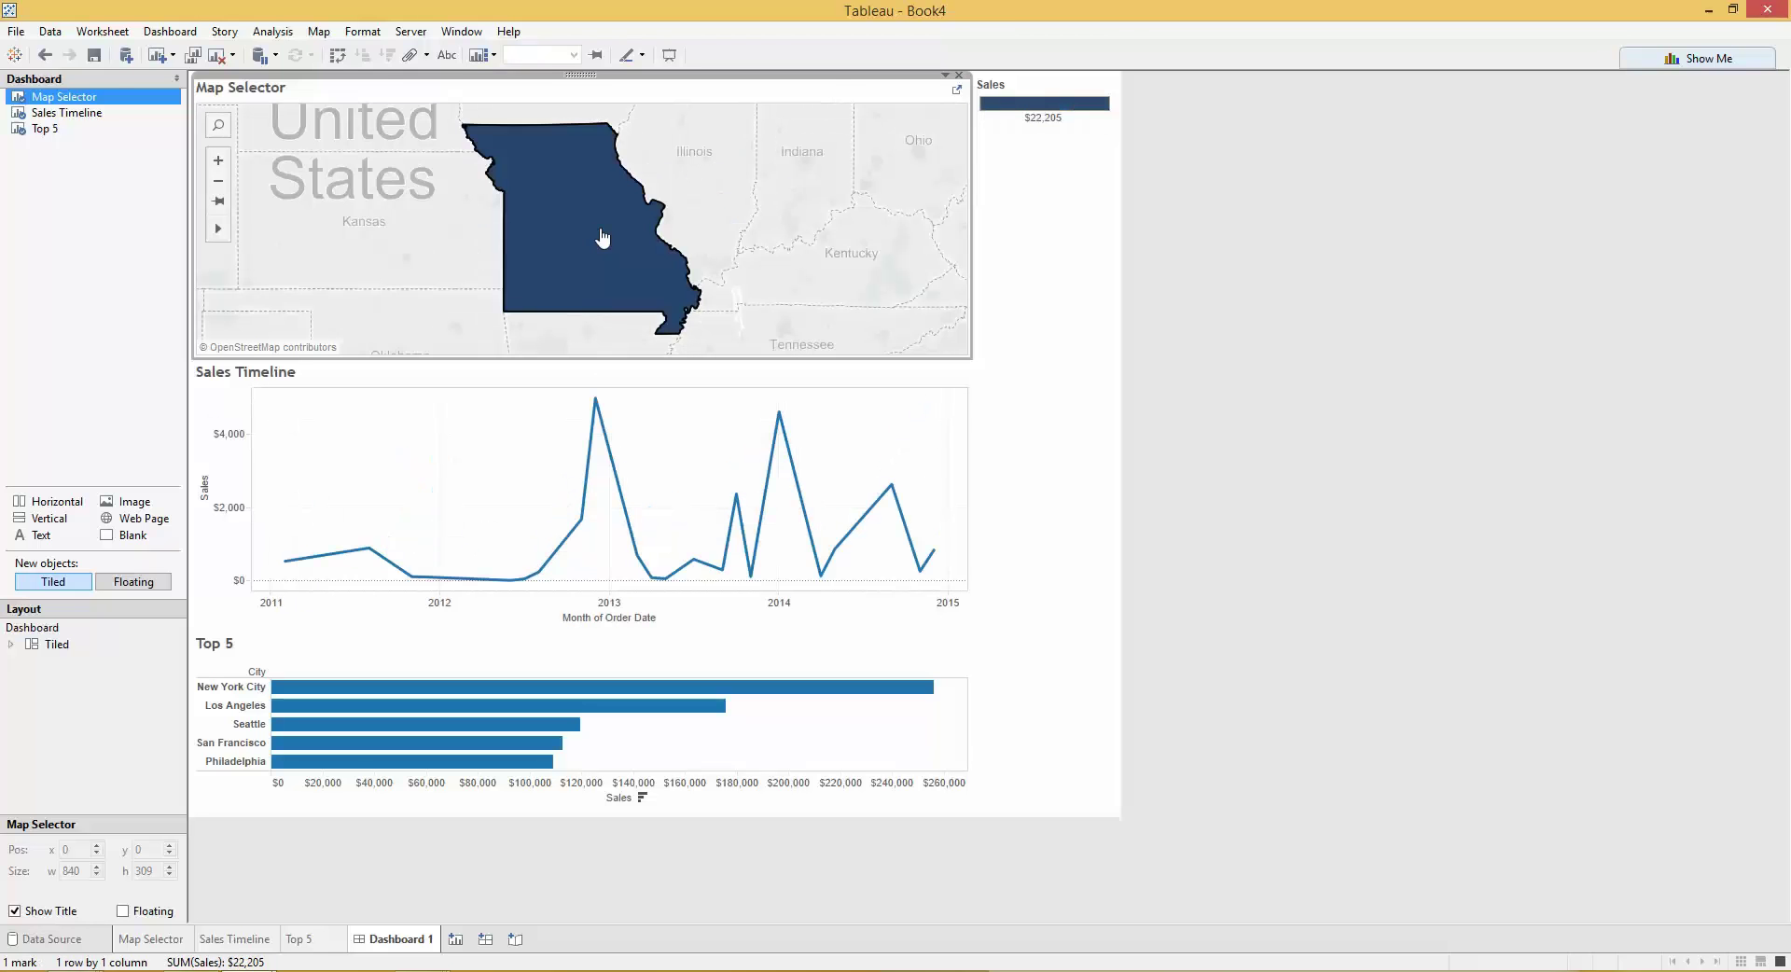
pyautogui.click(602, 238)
pyautogui.click(603, 236)
pyautogui.click(602, 238)
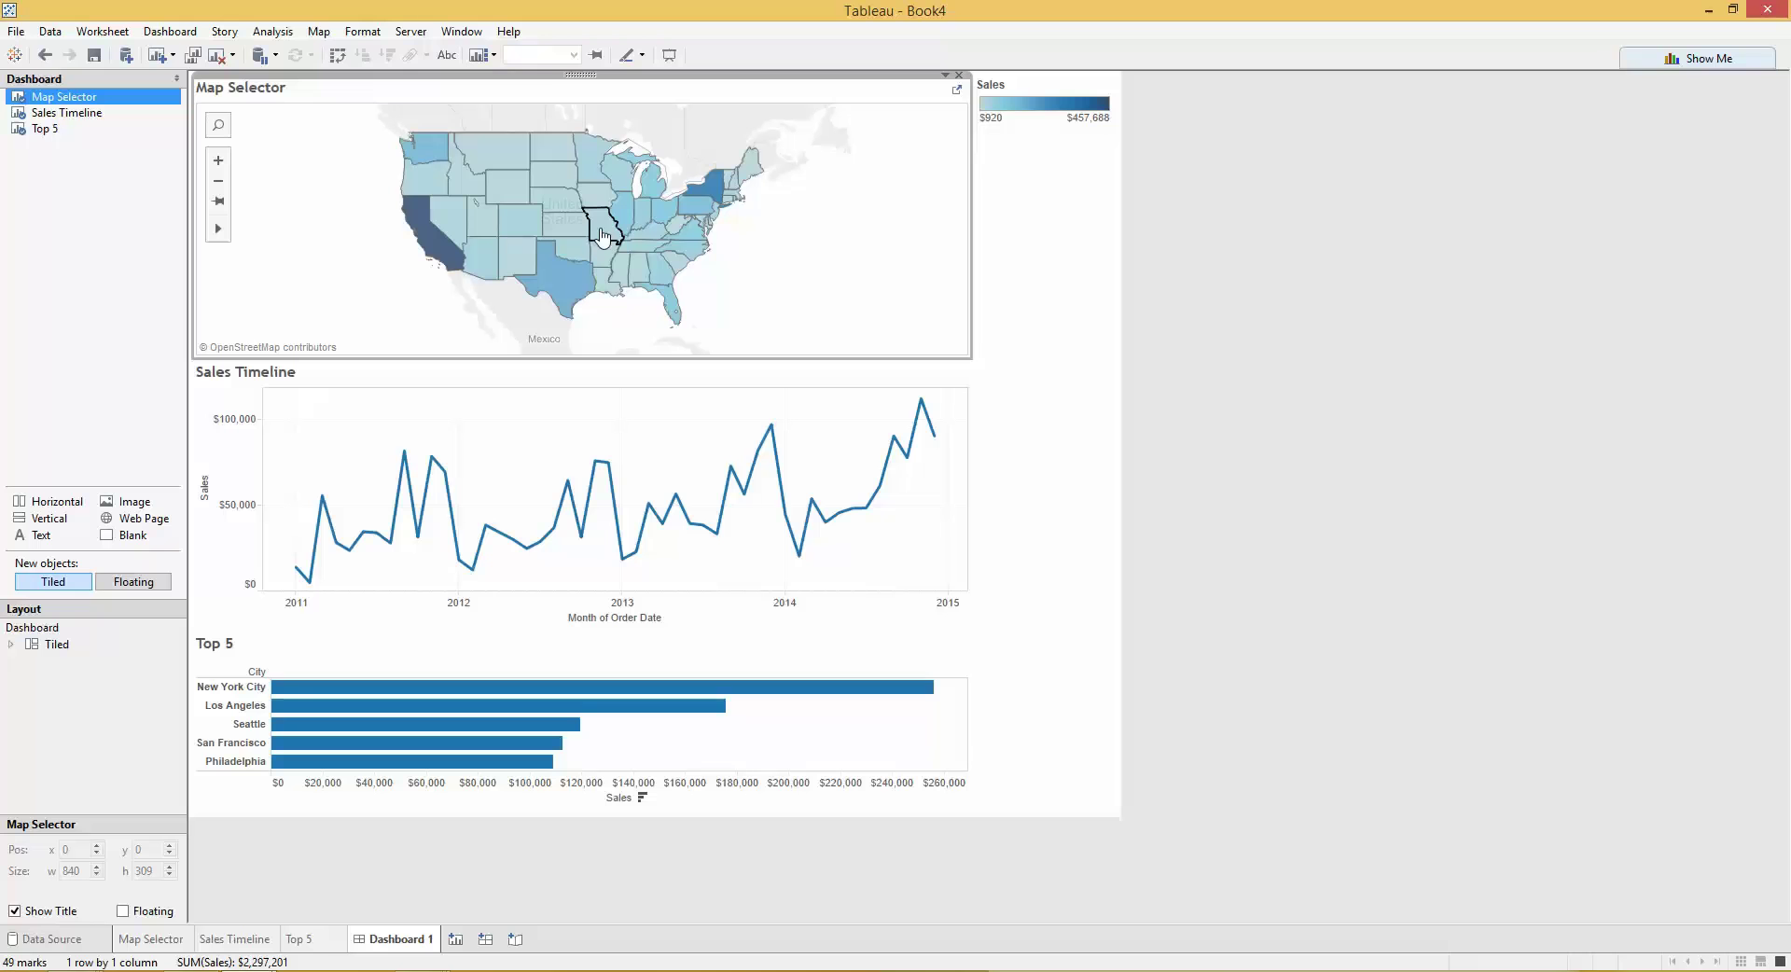
pyautogui.moveTo(480, 712)
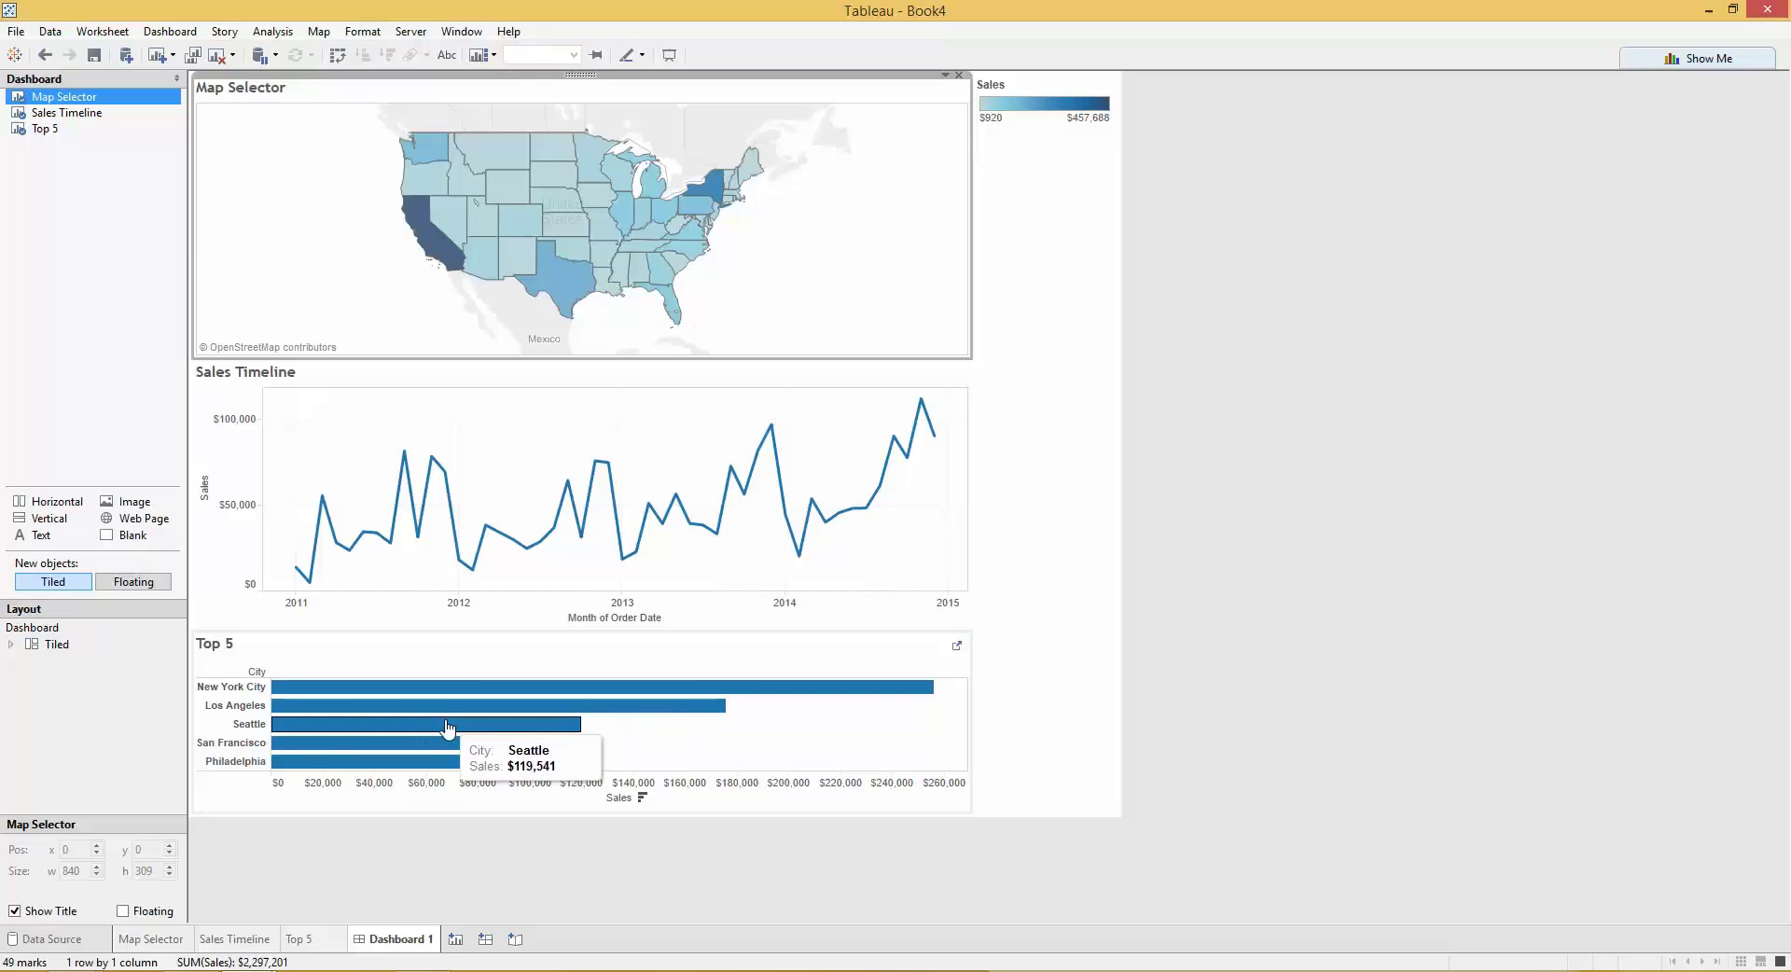
pyautogui.click(170, 31)
# Step: Add a new dashboard filter action named 'Map to Top 5'
pyautogui.click(261, 199)
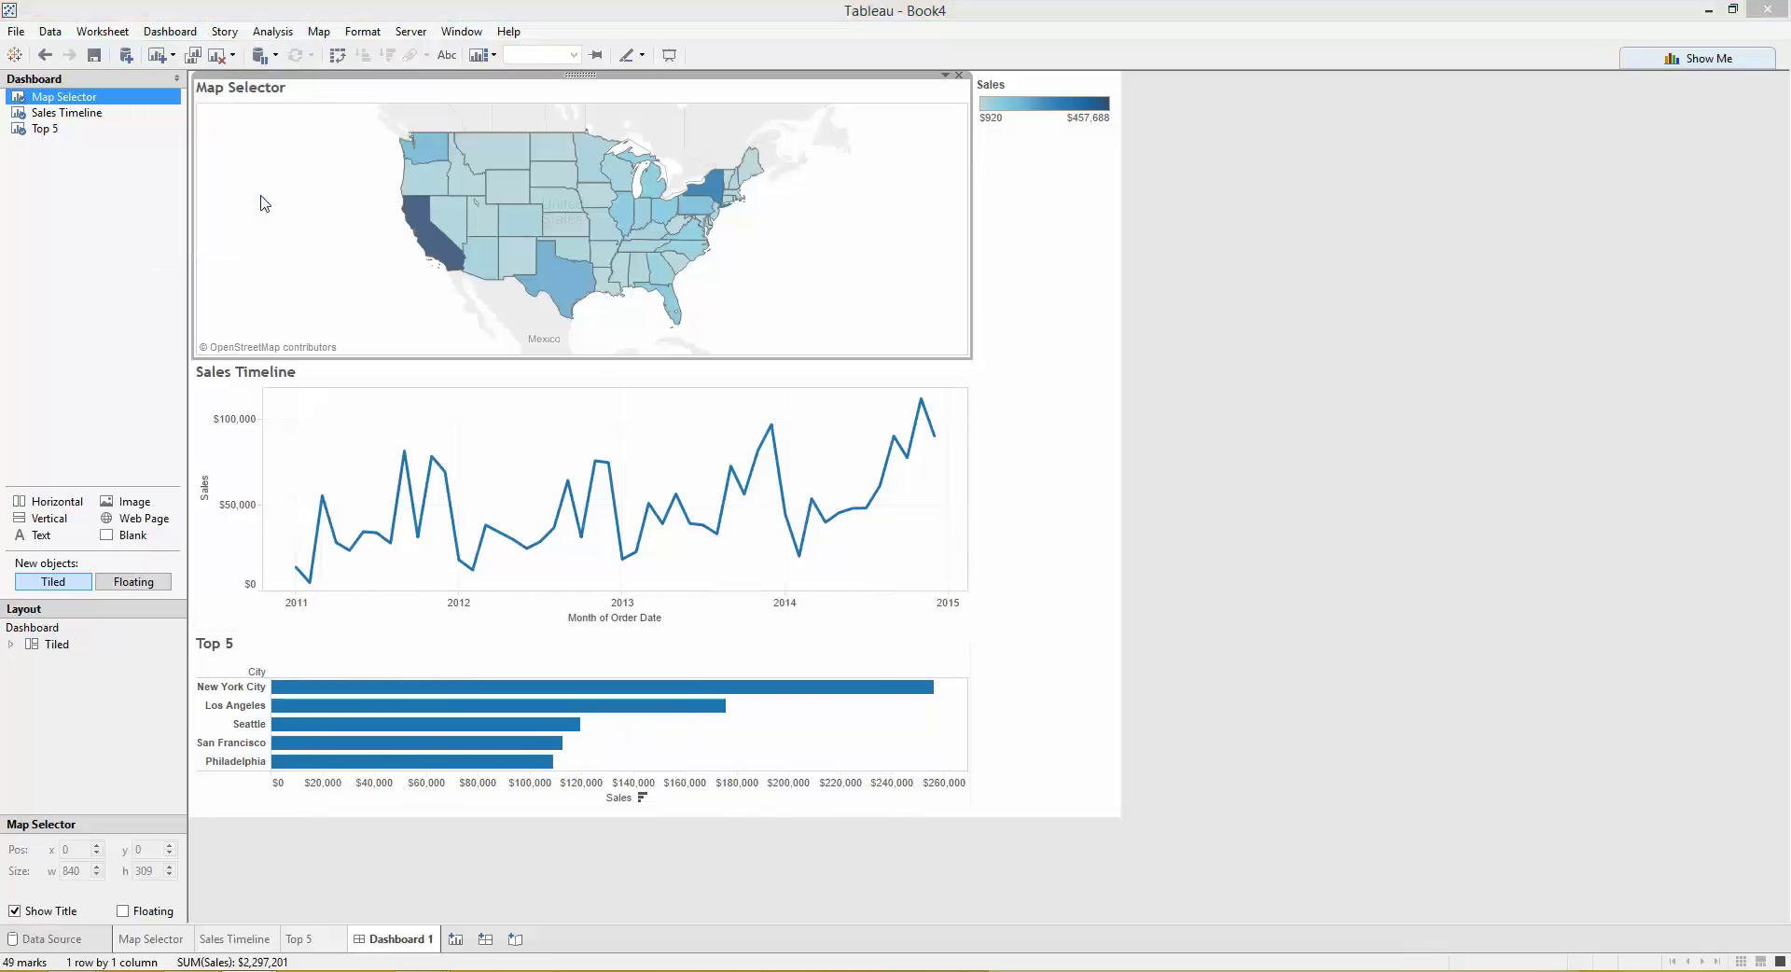
pyautogui.click(659, 581)
pyautogui.click(746, 583)
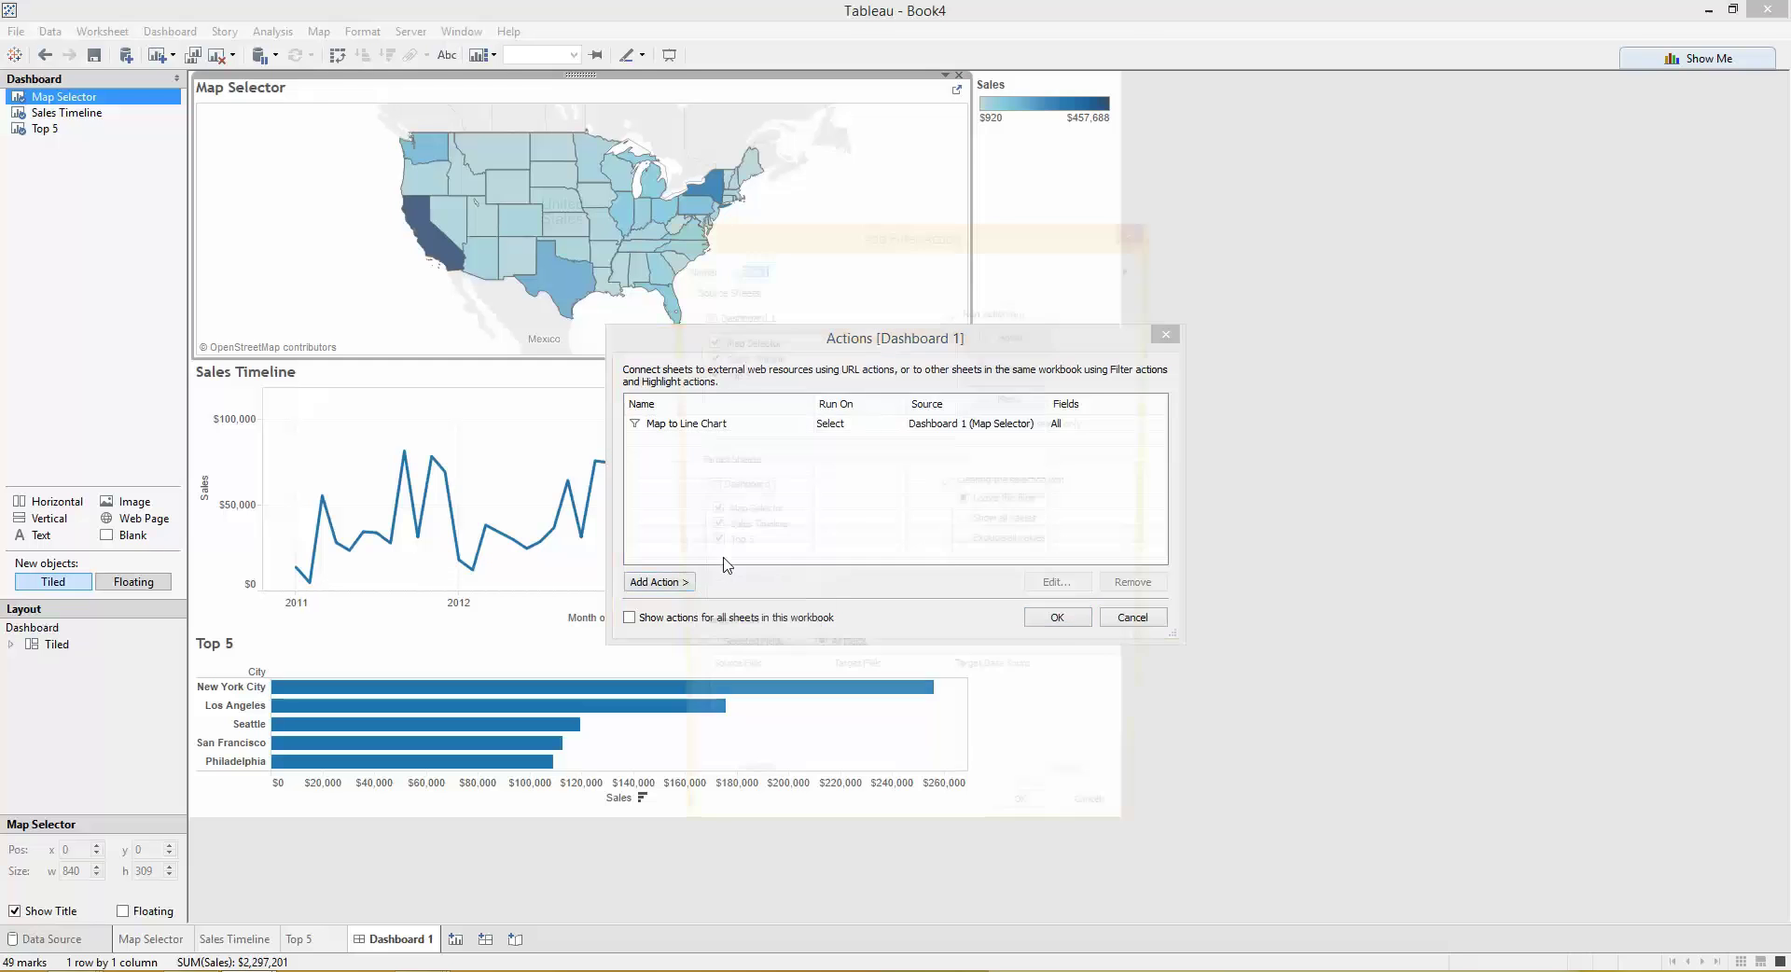
pyautogui.write('Map to Top 5')
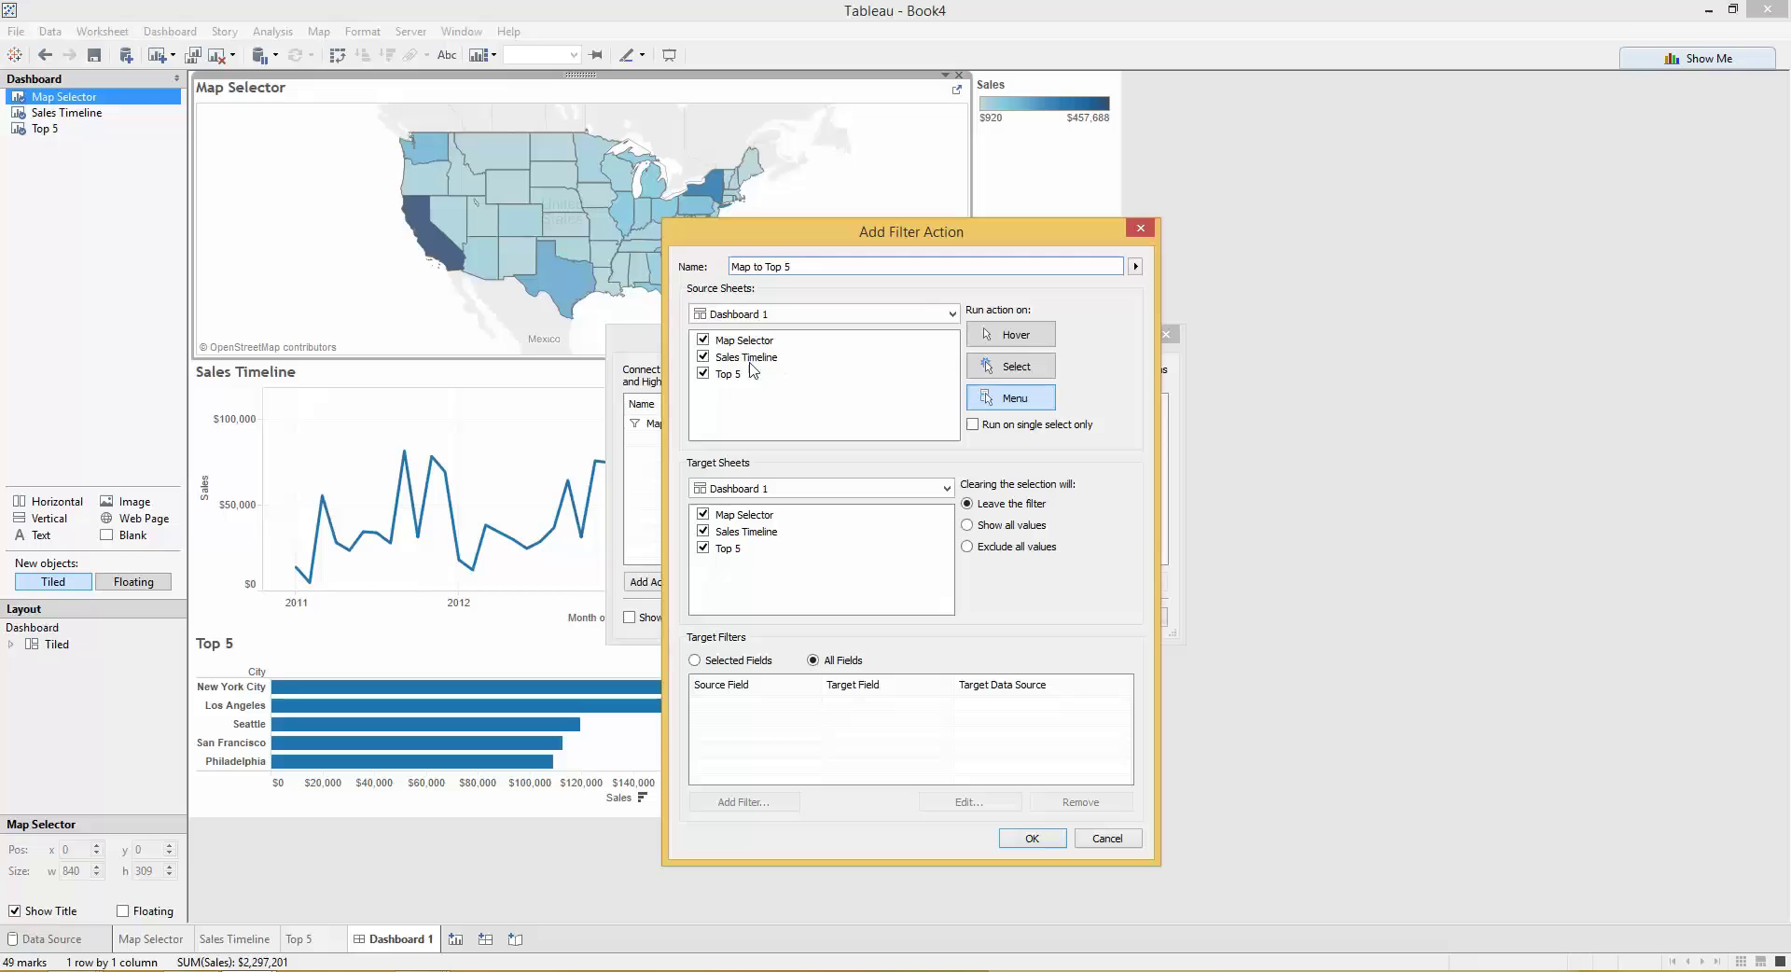
# Step: Use Map Selector as sole source, run on Select, target Top 5 instead of Sales Timeline
pyautogui.click(703, 357)
pyautogui.click(703, 373)
pyautogui.click(1033, 369)
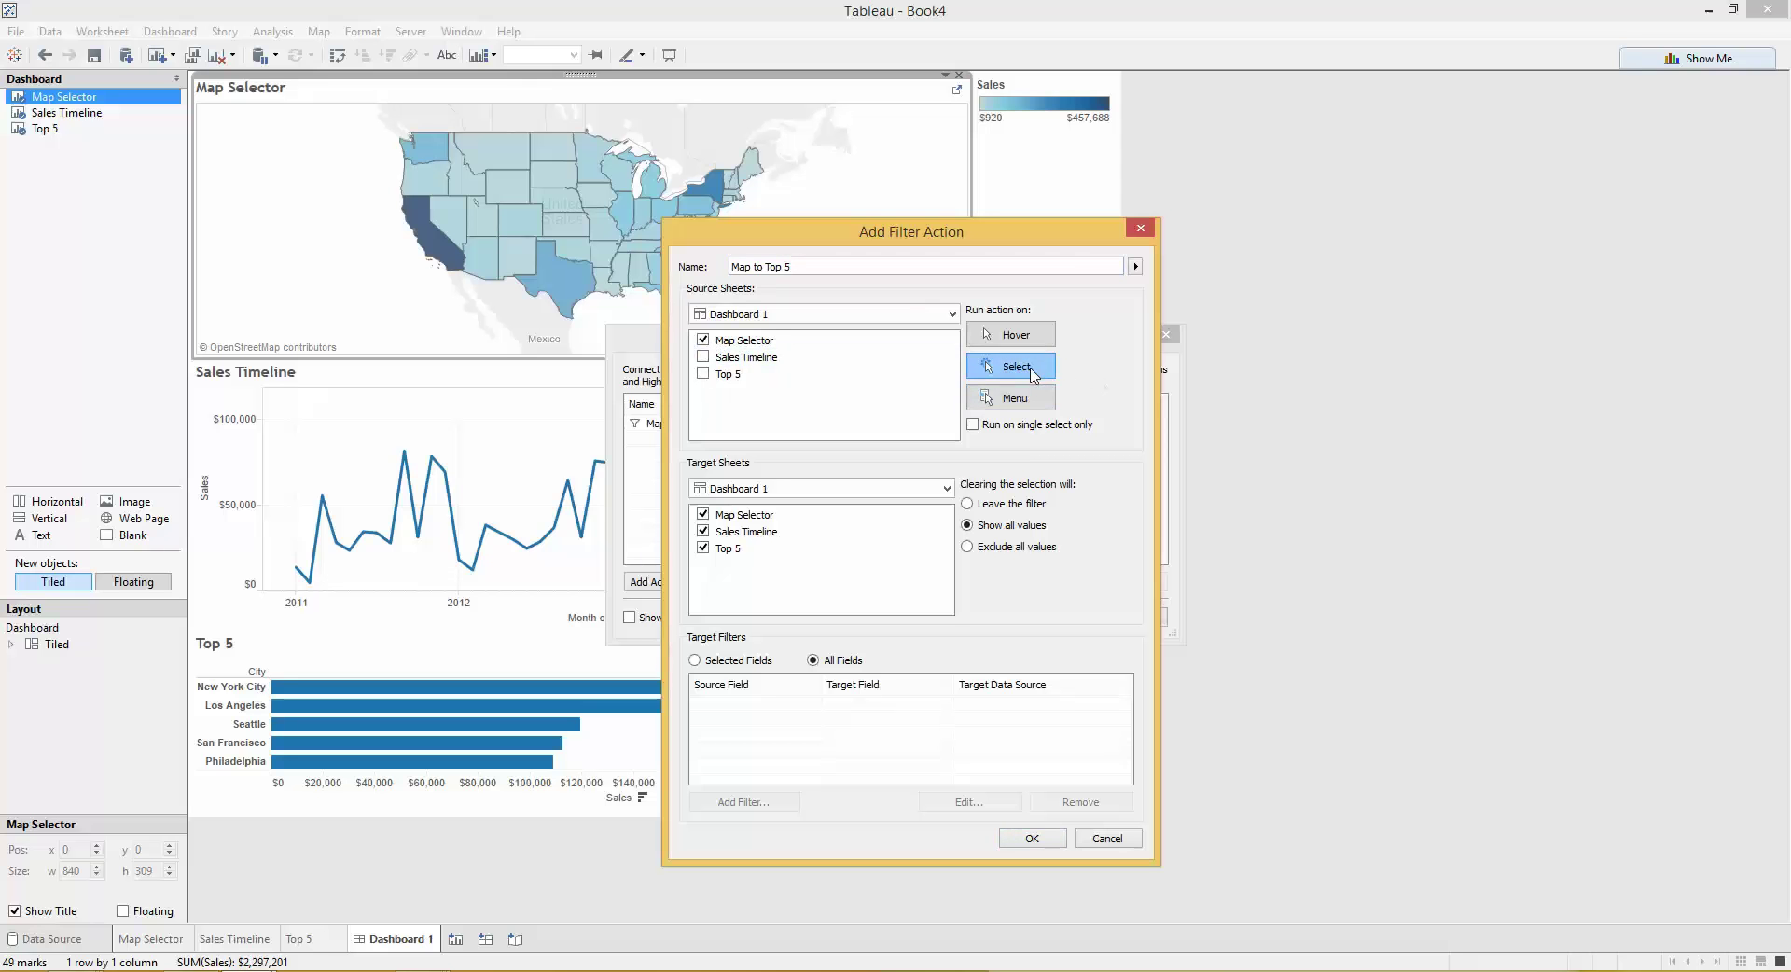
pyautogui.click(703, 547)
pyautogui.click(704, 531)
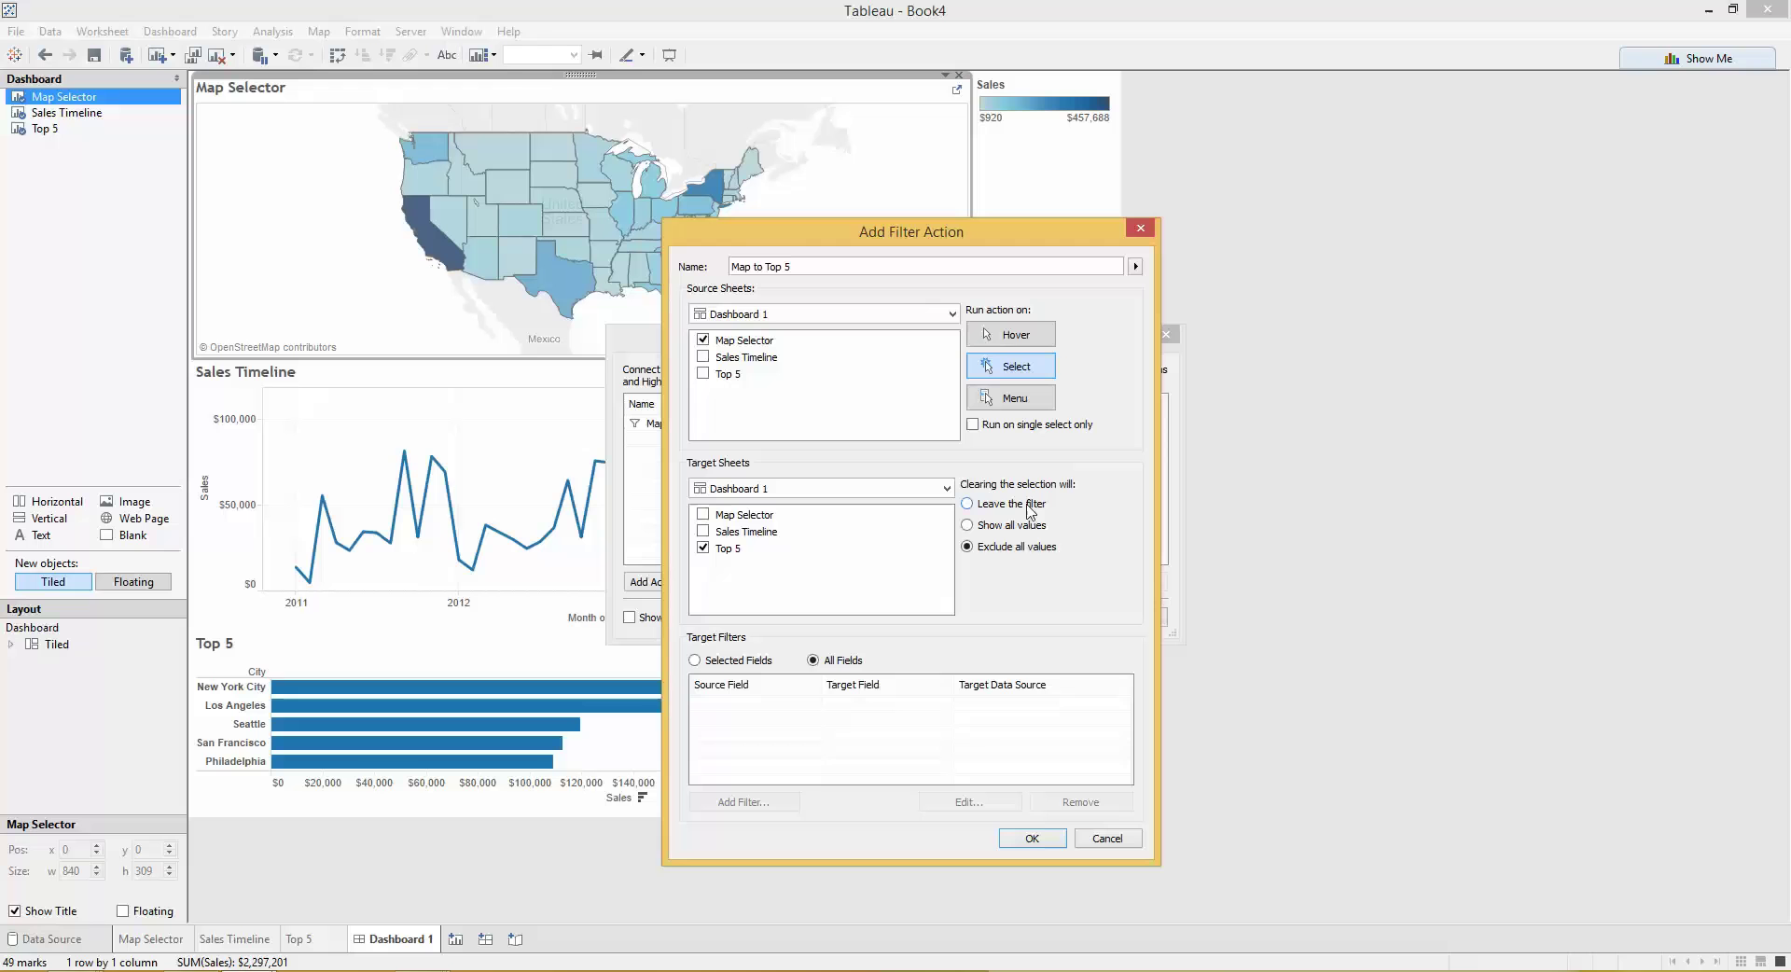
pyautogui.click(1032, 837)
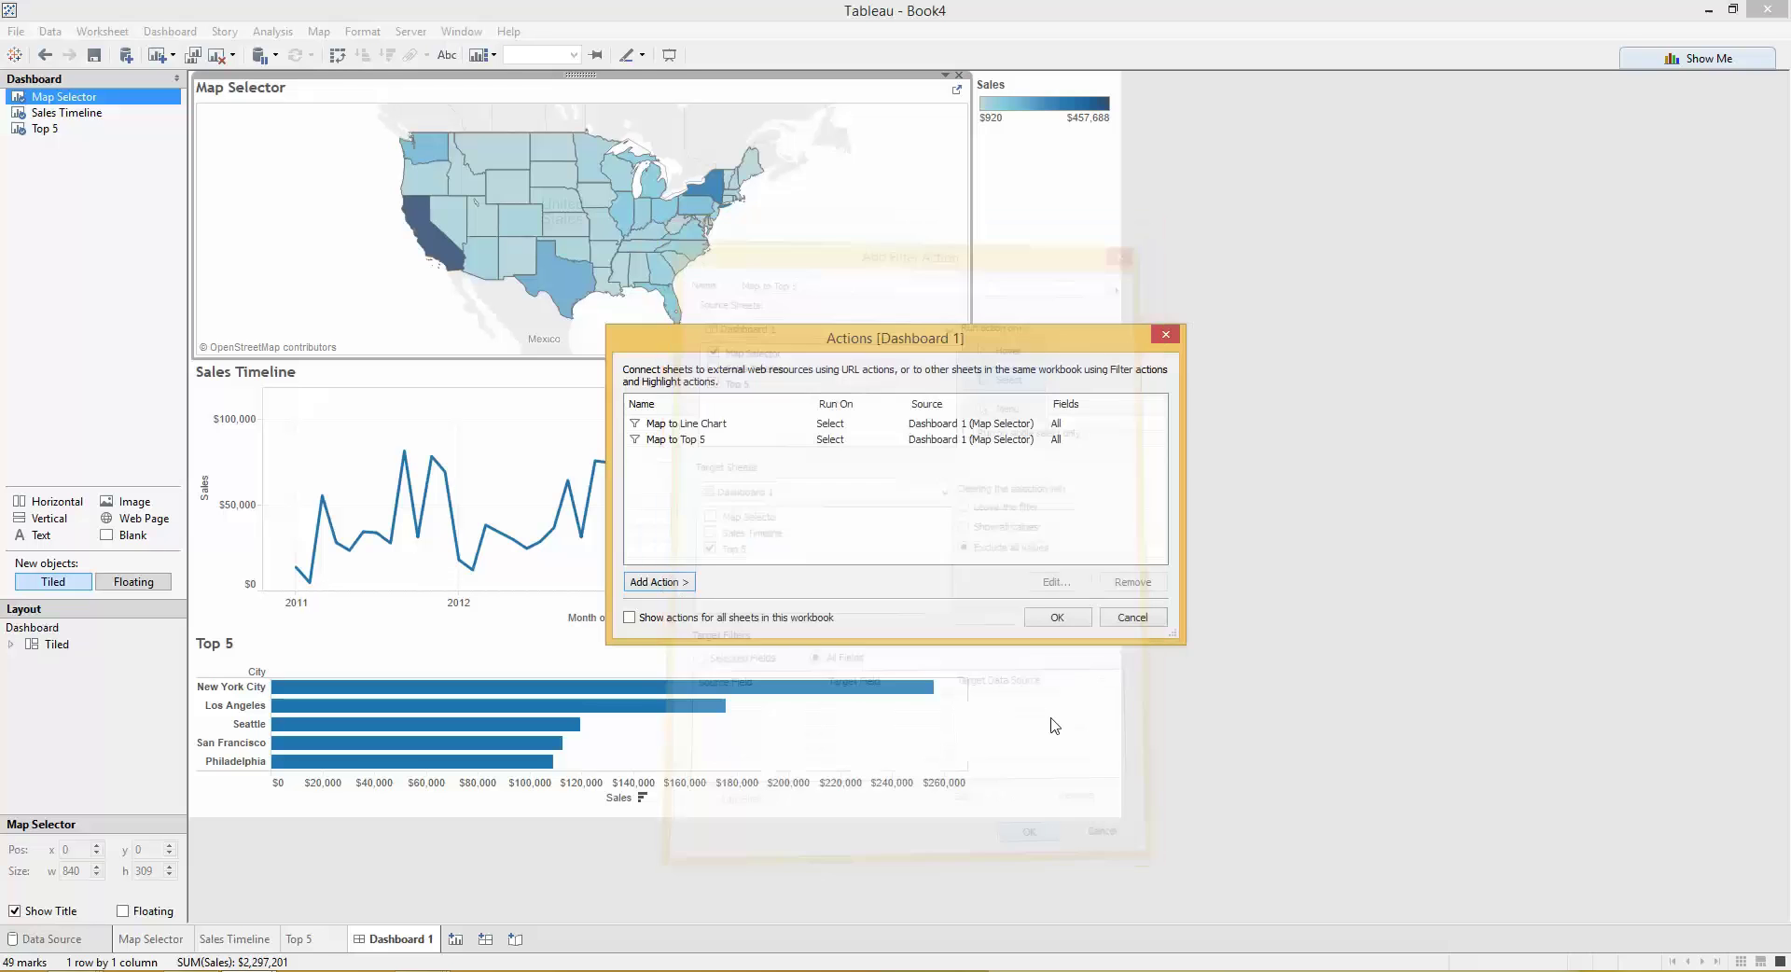
# Step: Close the Actions dialog and test the filter by selecting, clearing and reselecting California
pyautogui.click(1053, 617)
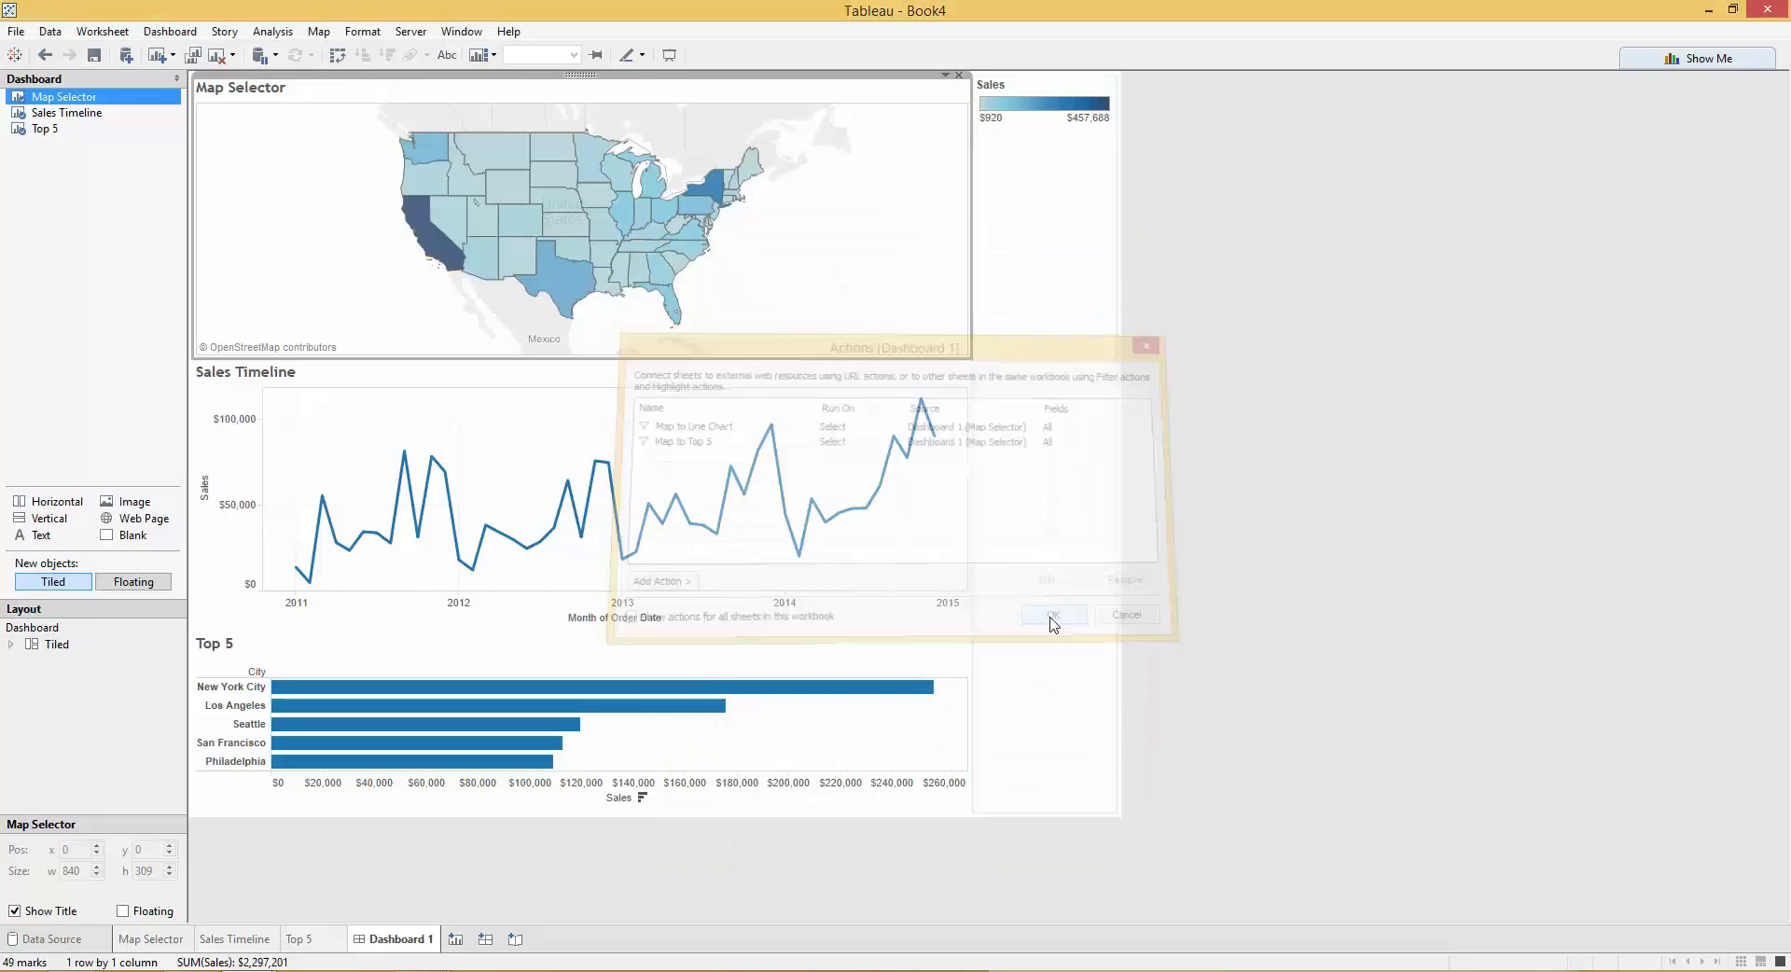
pyautogui.click(451, 265)
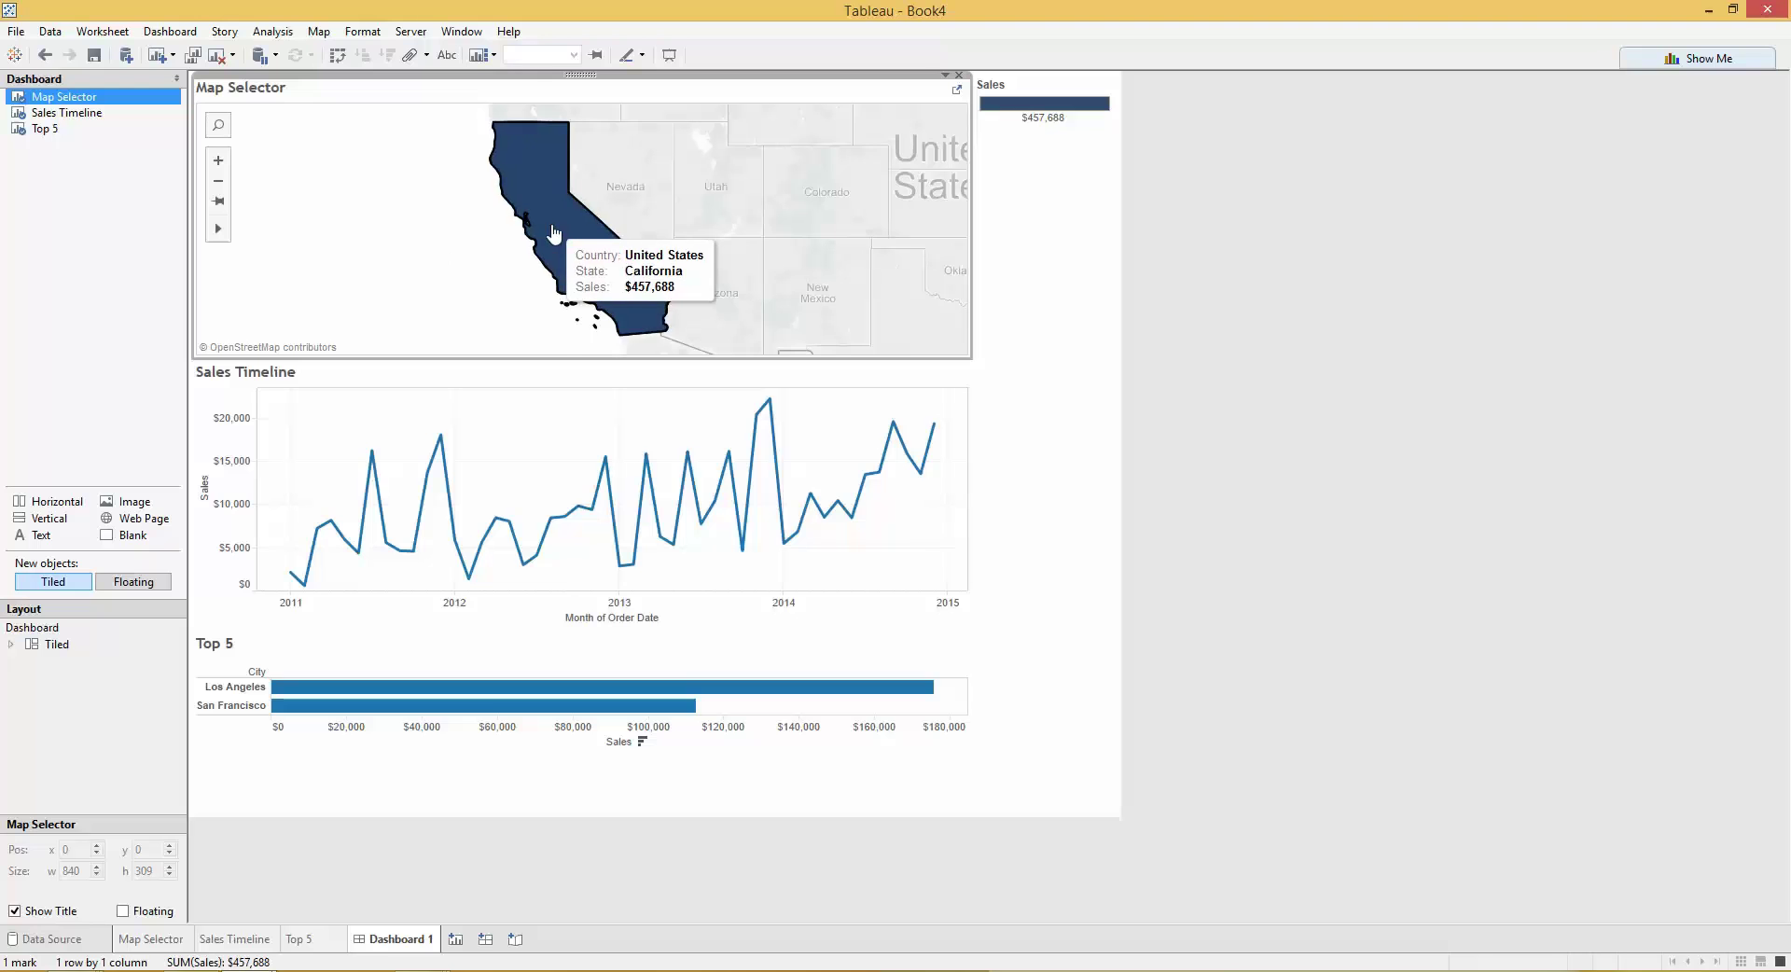
pyautogui.click(541, 306)
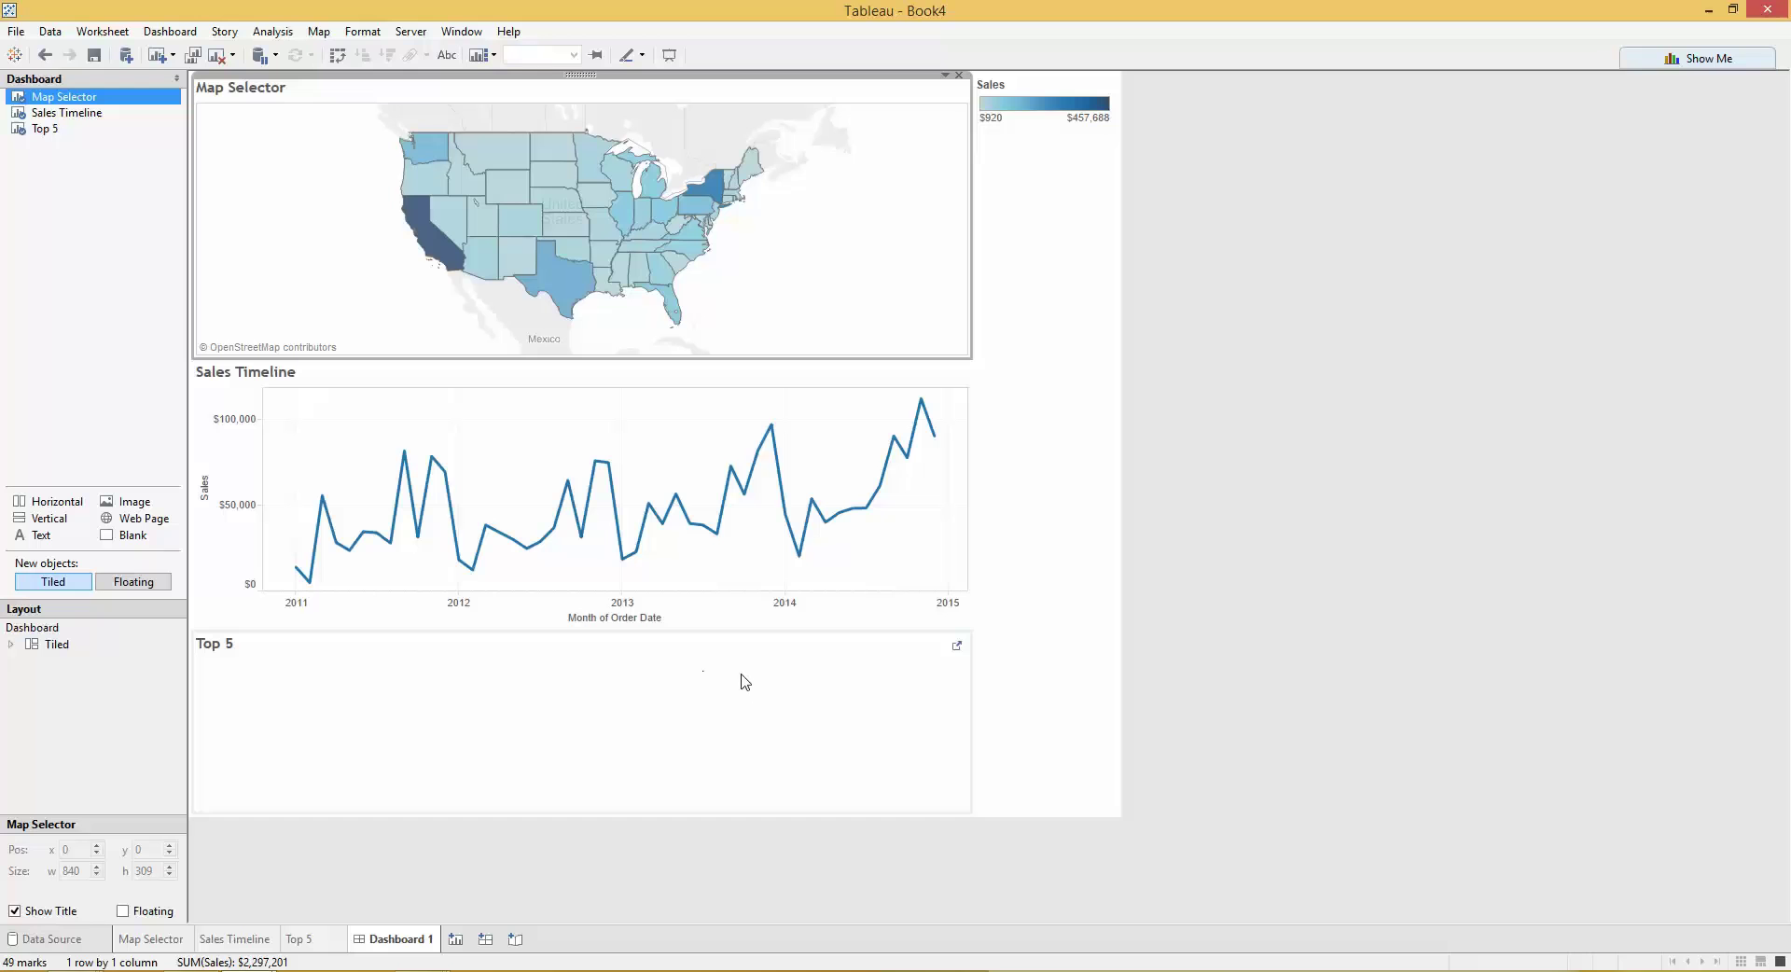
pyautogui.moveTo(431, 245)
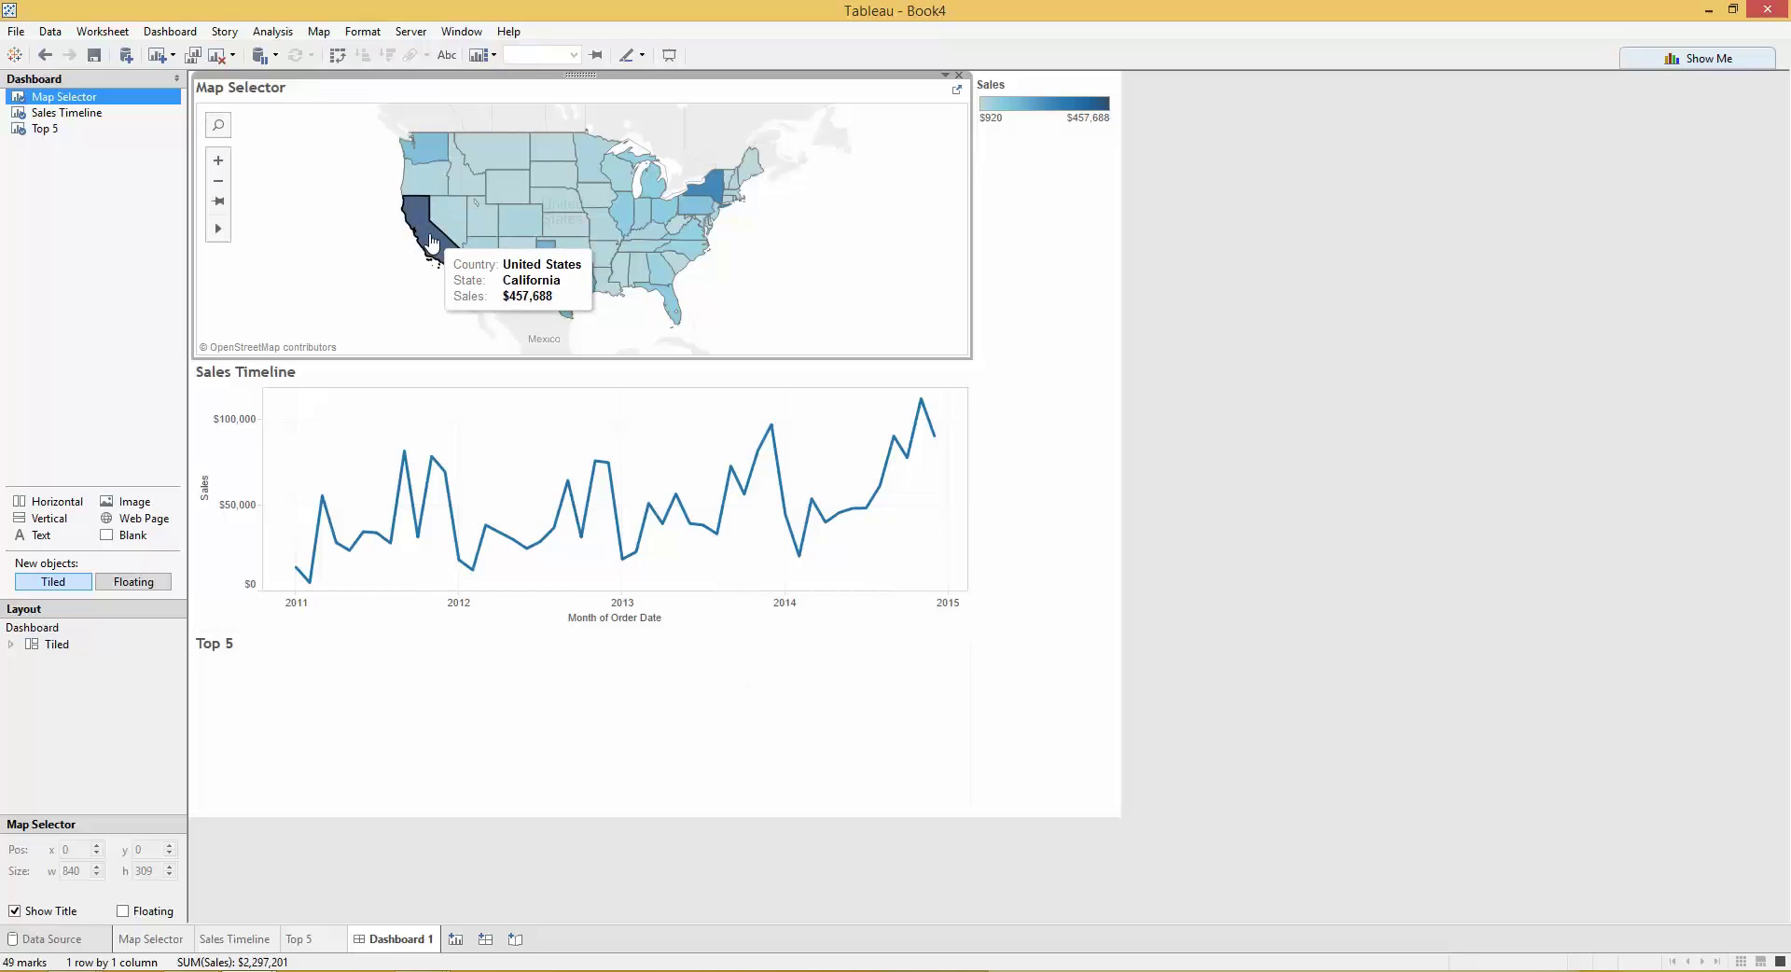
pyautogui.click(430, 242)
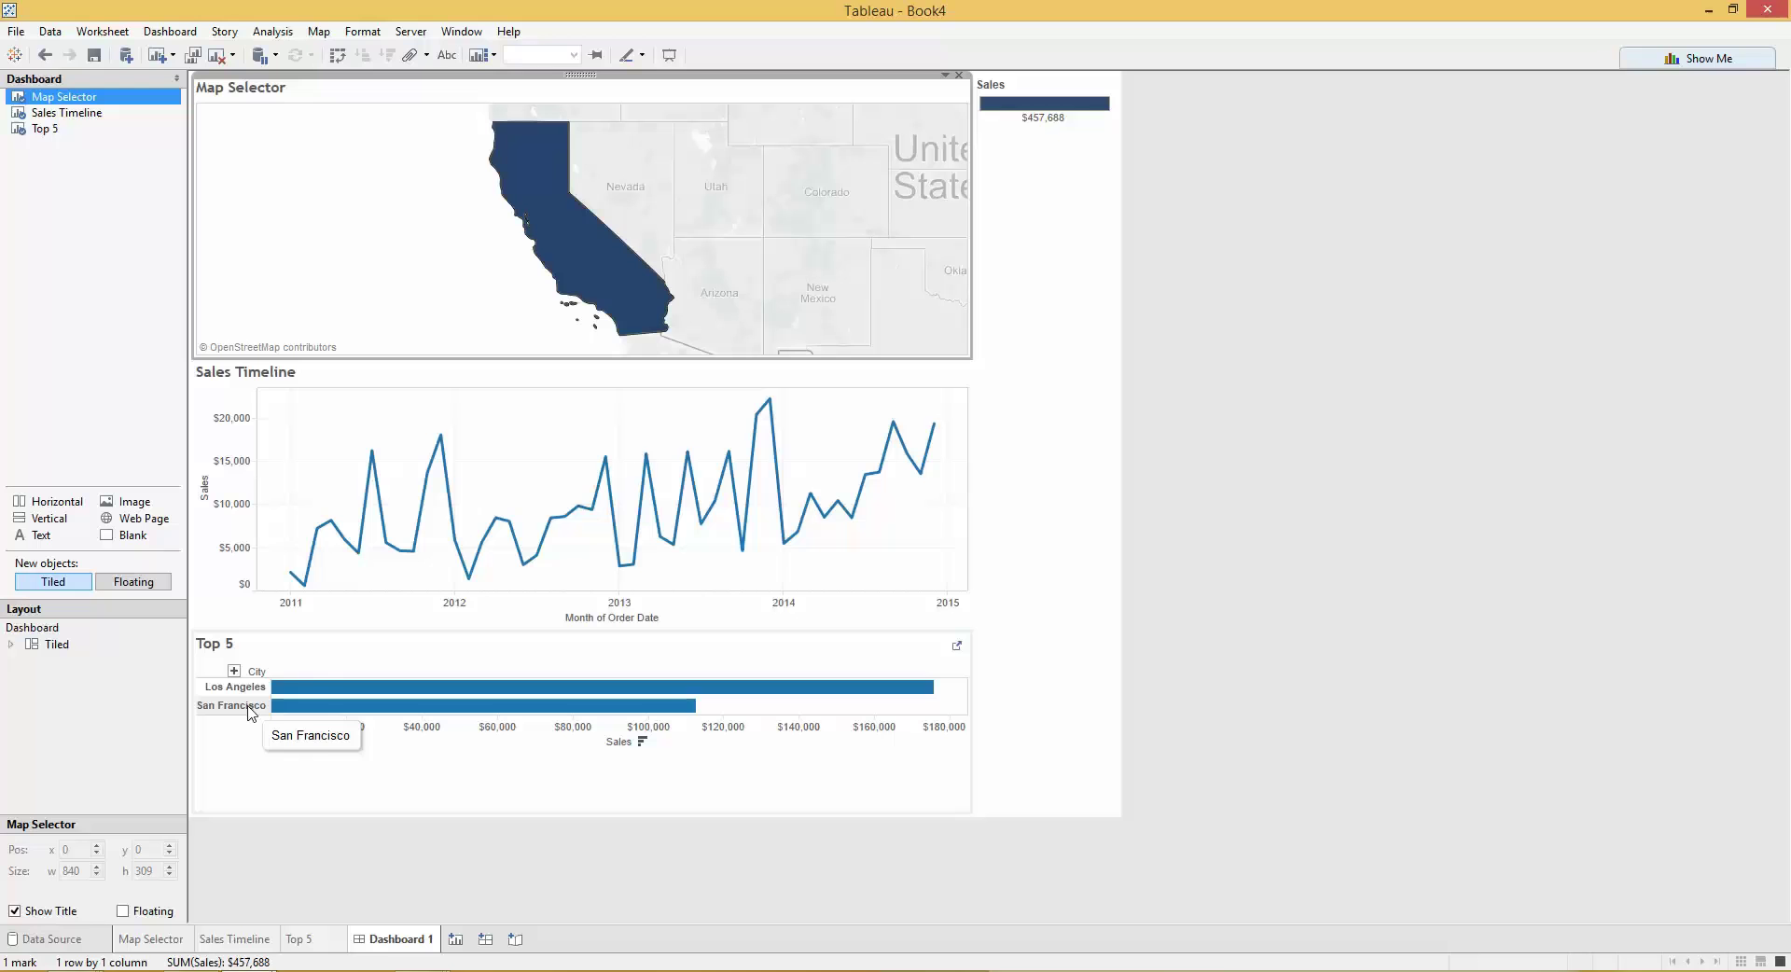
# Step: Switch the map selection to Texas, then back to California
pyautogui.click(601, 261)
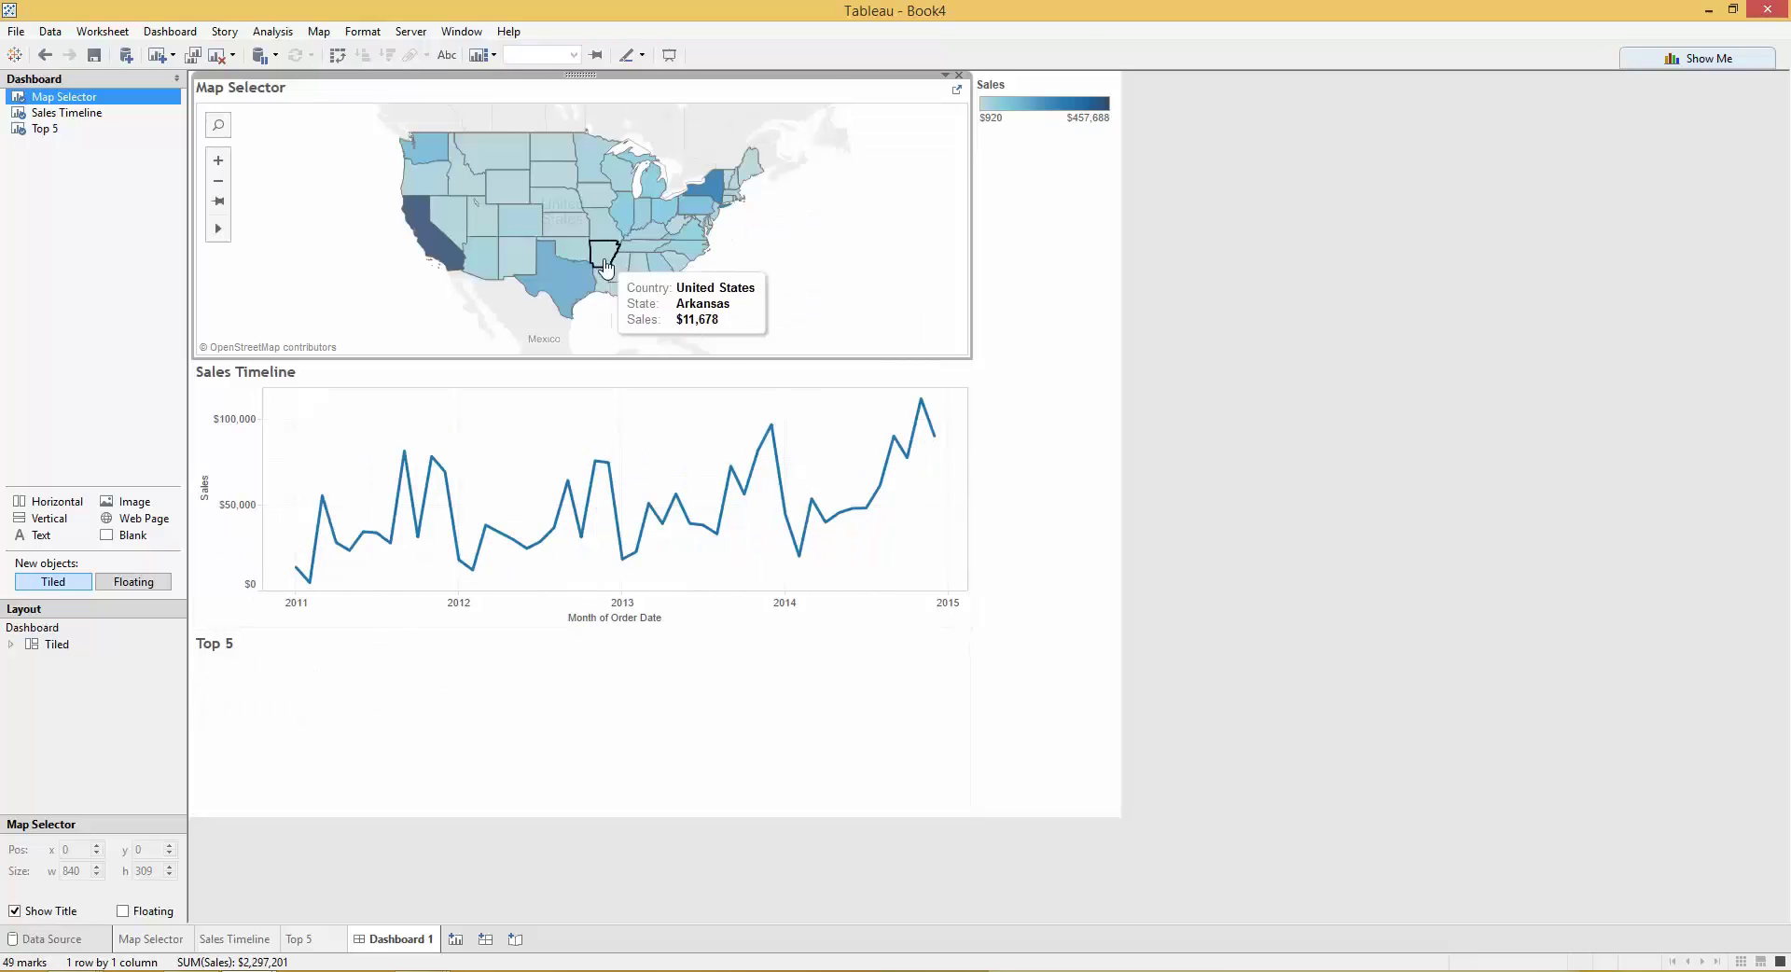
pyautogui.click(572, 292)
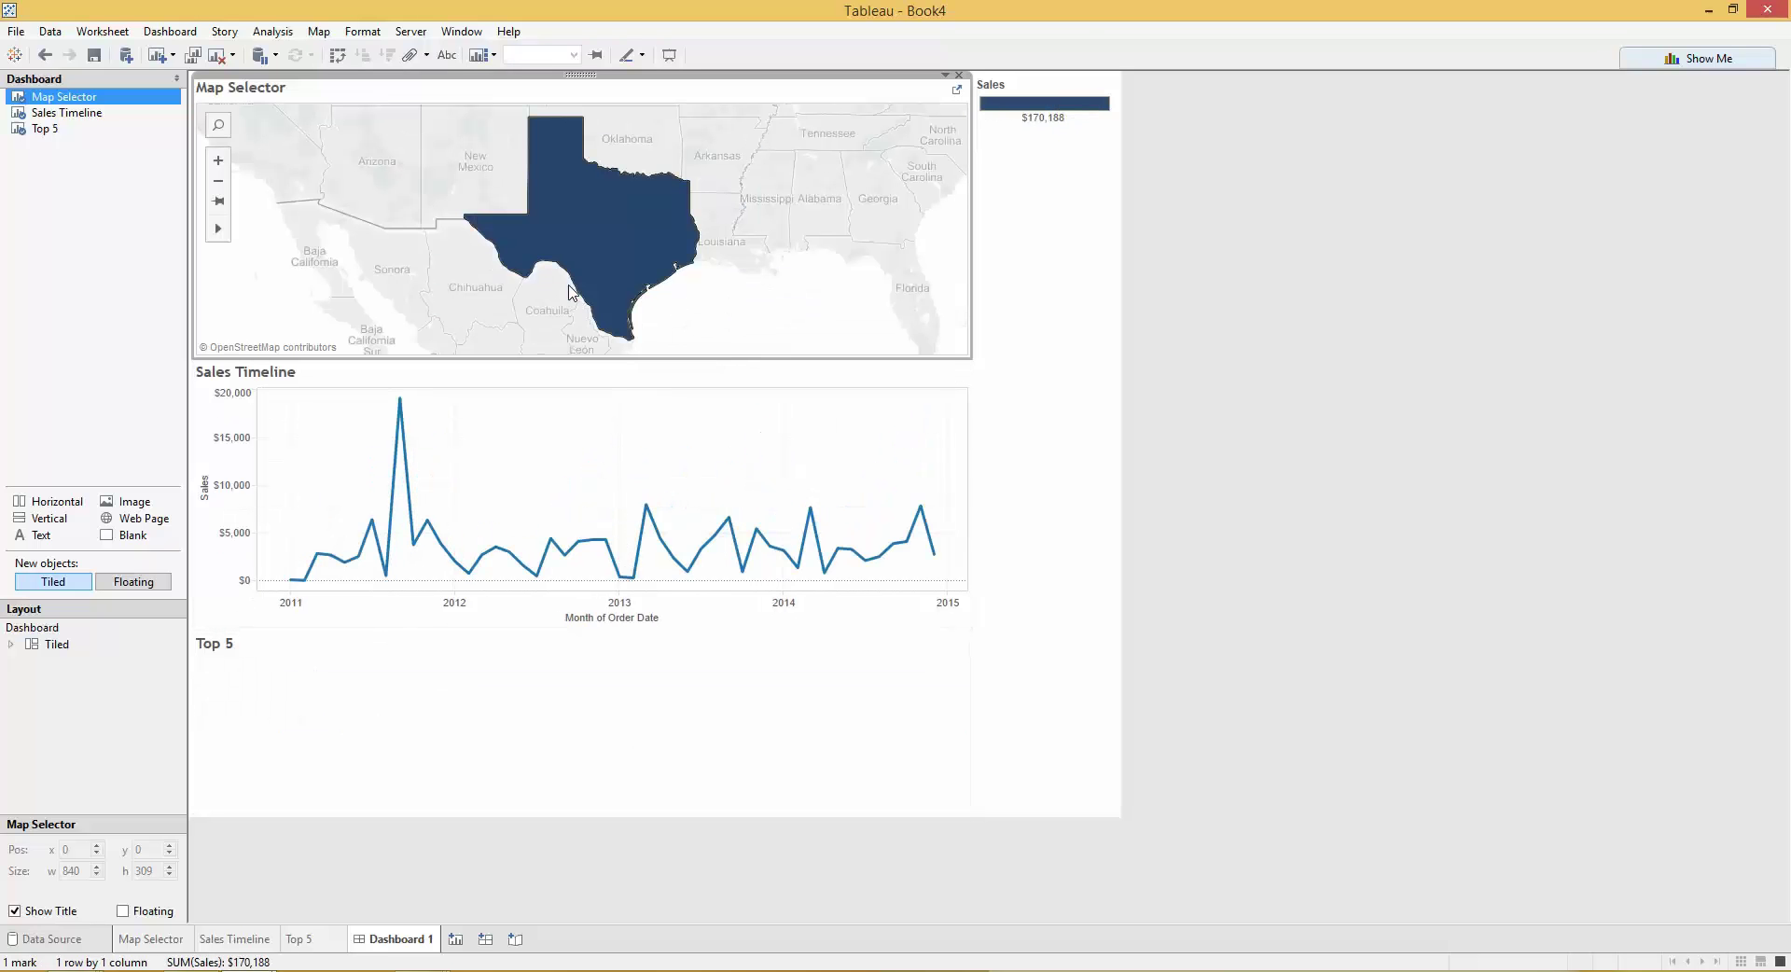
pyautogui.click(587, 271)
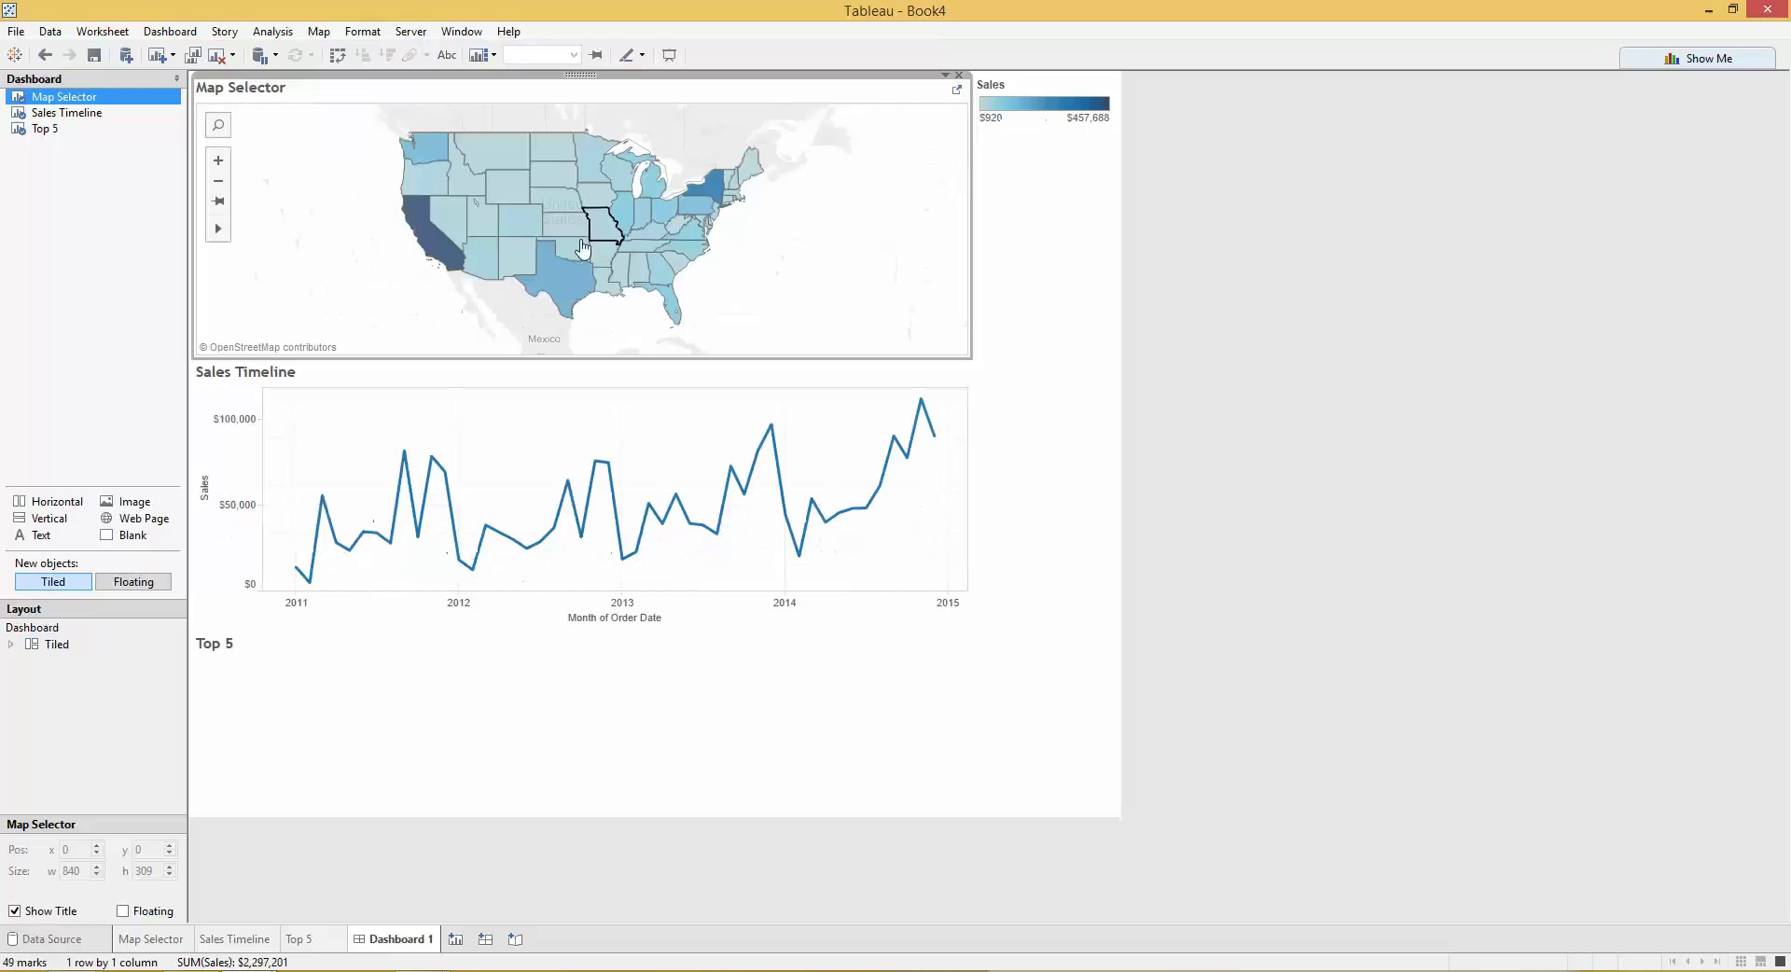
pyautogui.click(440, 258)
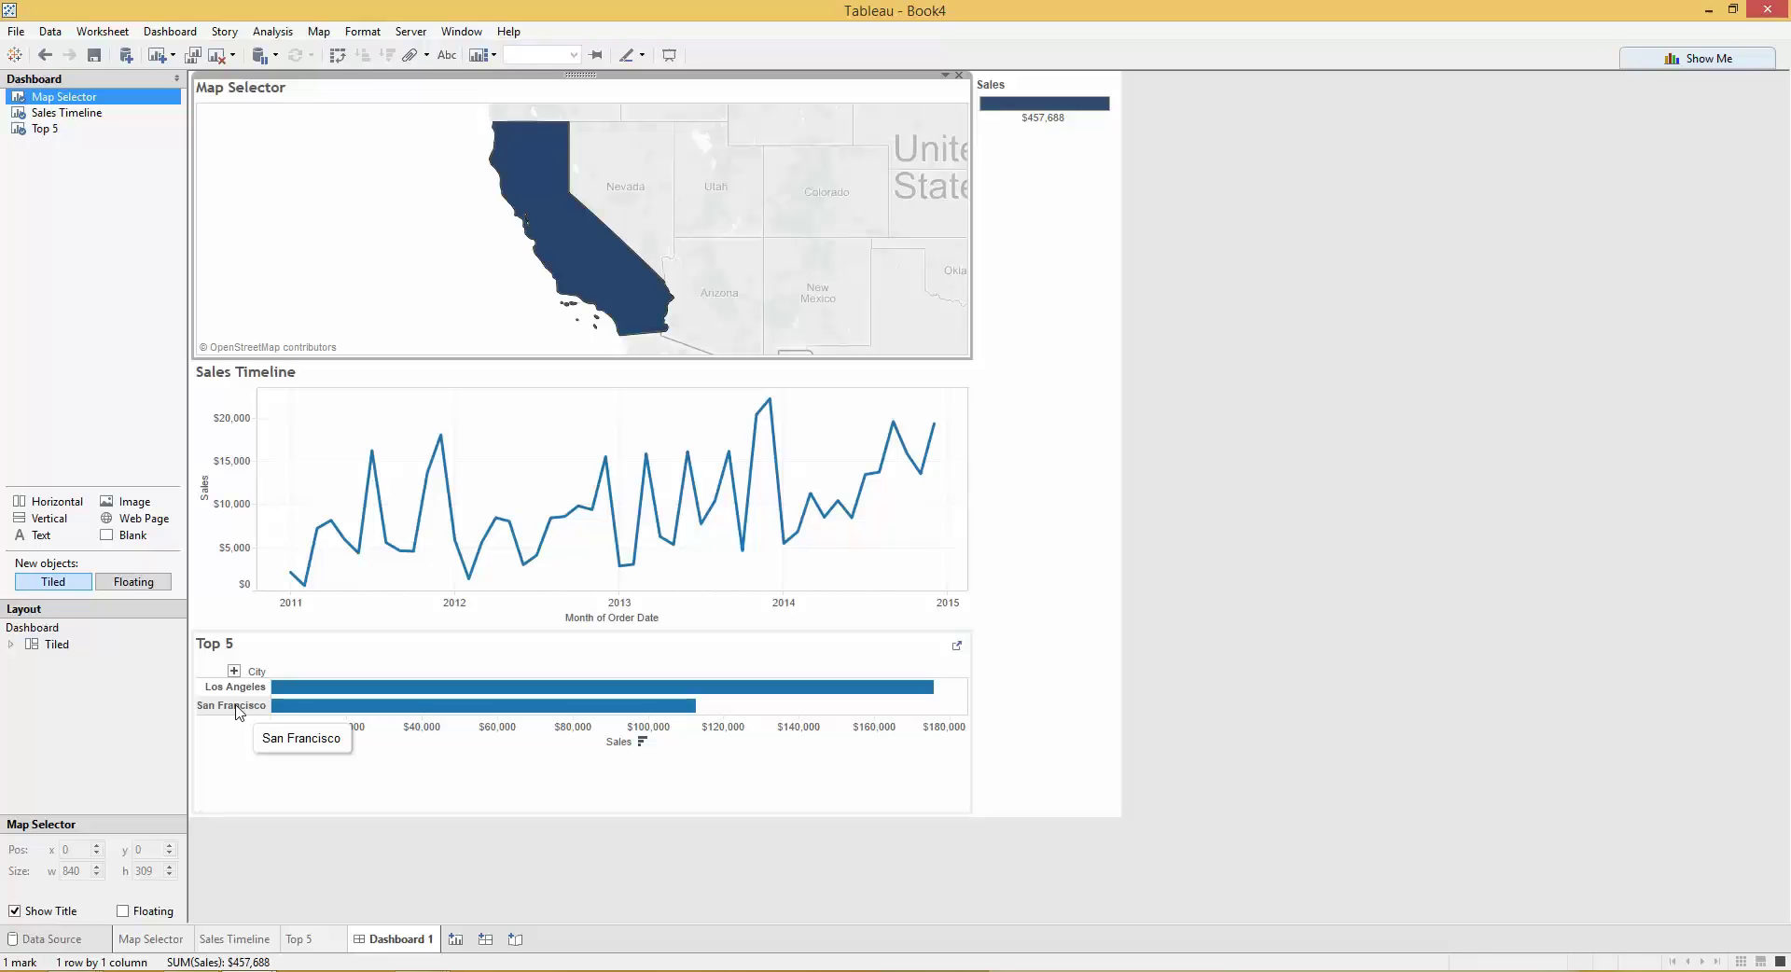
# Step: Switch to the Top 5 worksheet, which currently shows only Los Angeles and San Francisco
pyautogui.click(308, 938)
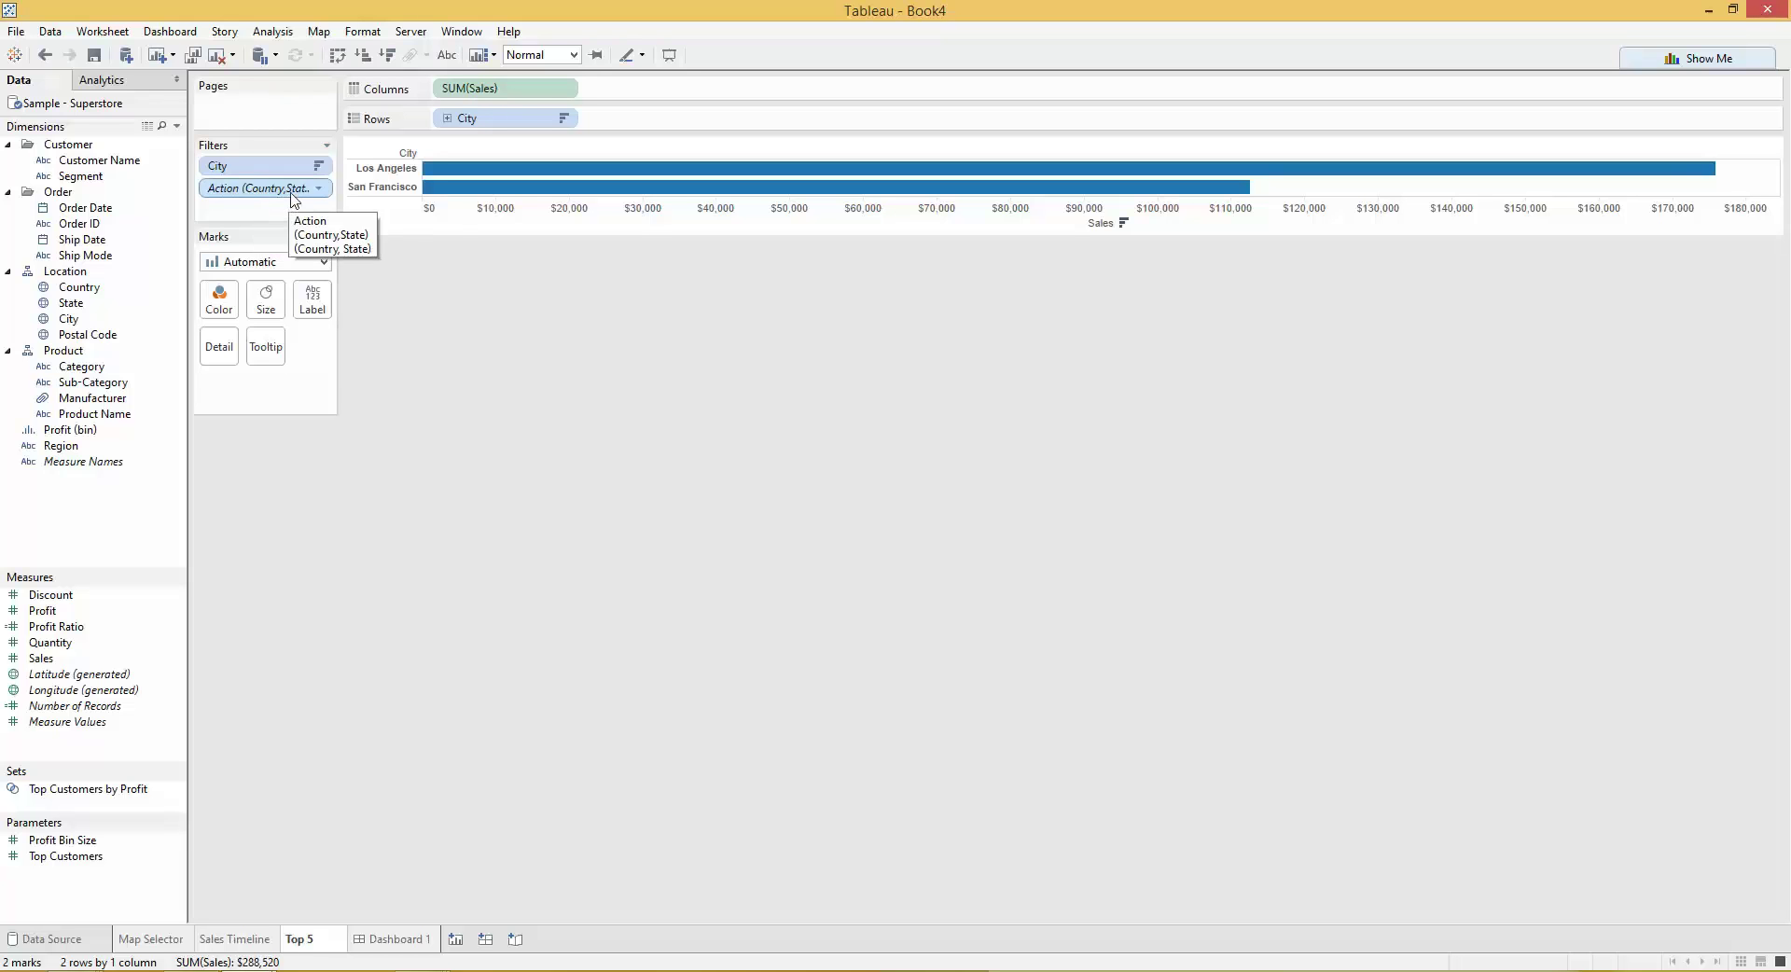
# Step: Add the Action (Country, State) filter to context so Top 5 lists five California cities
pyautogui.rightClick(294, 196)
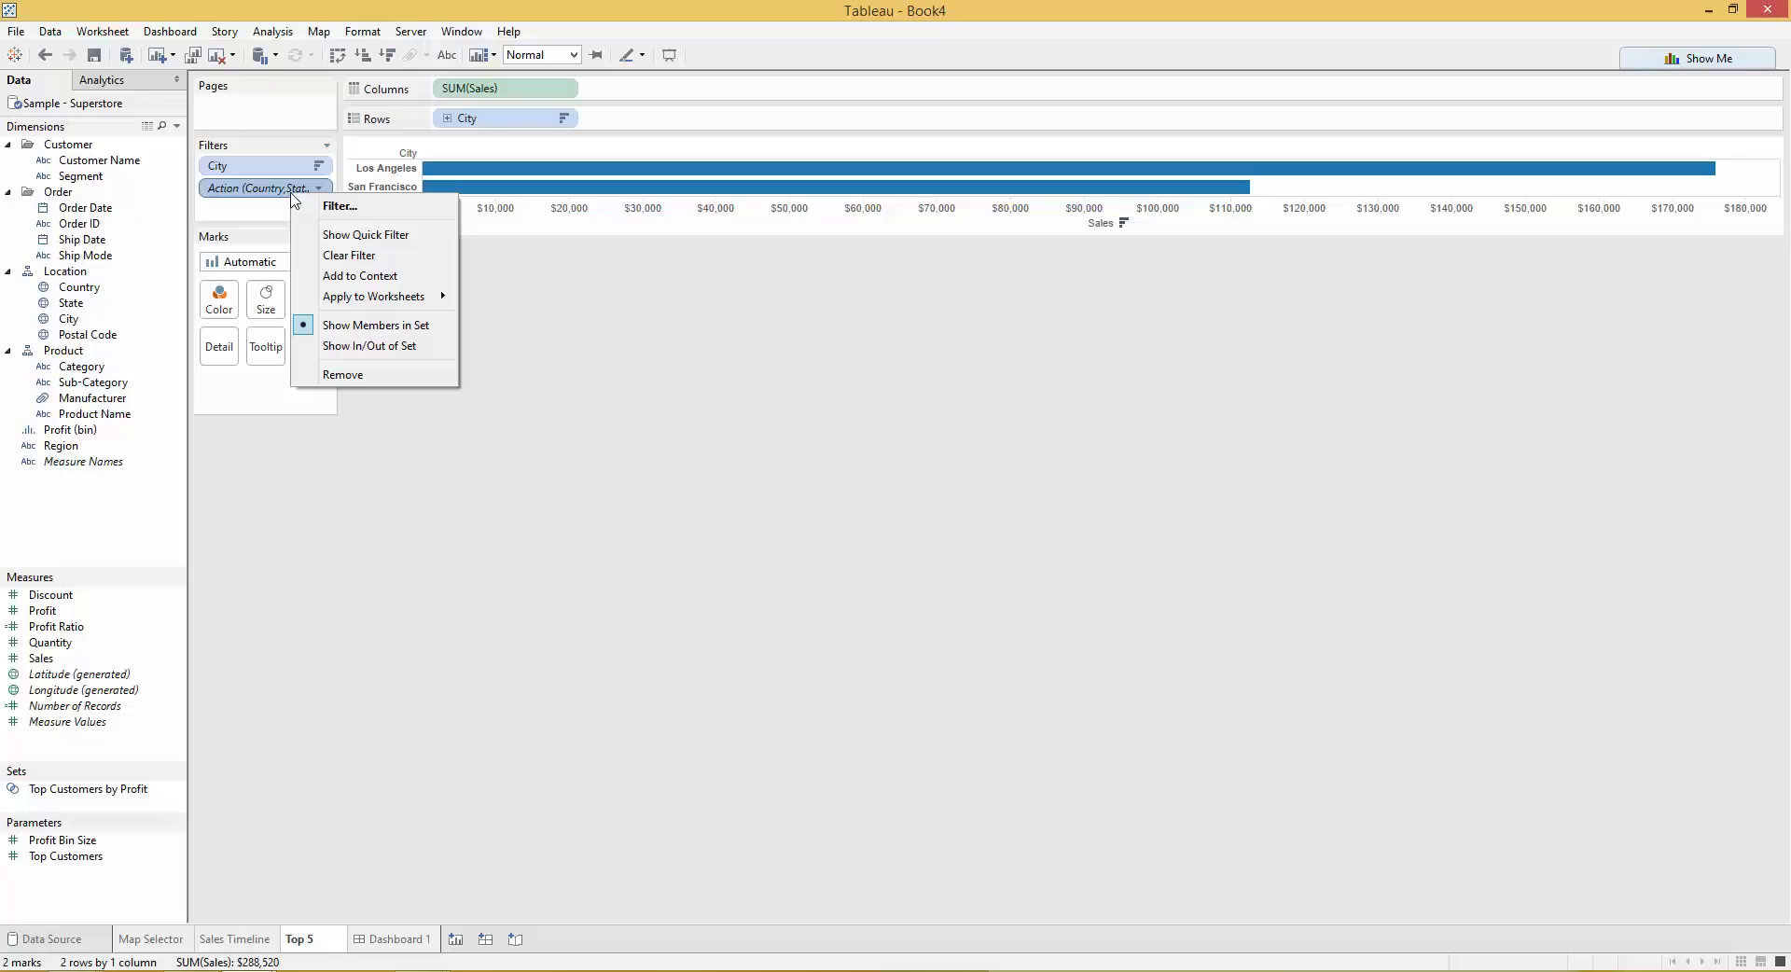
pyautogui.click(389, 278)
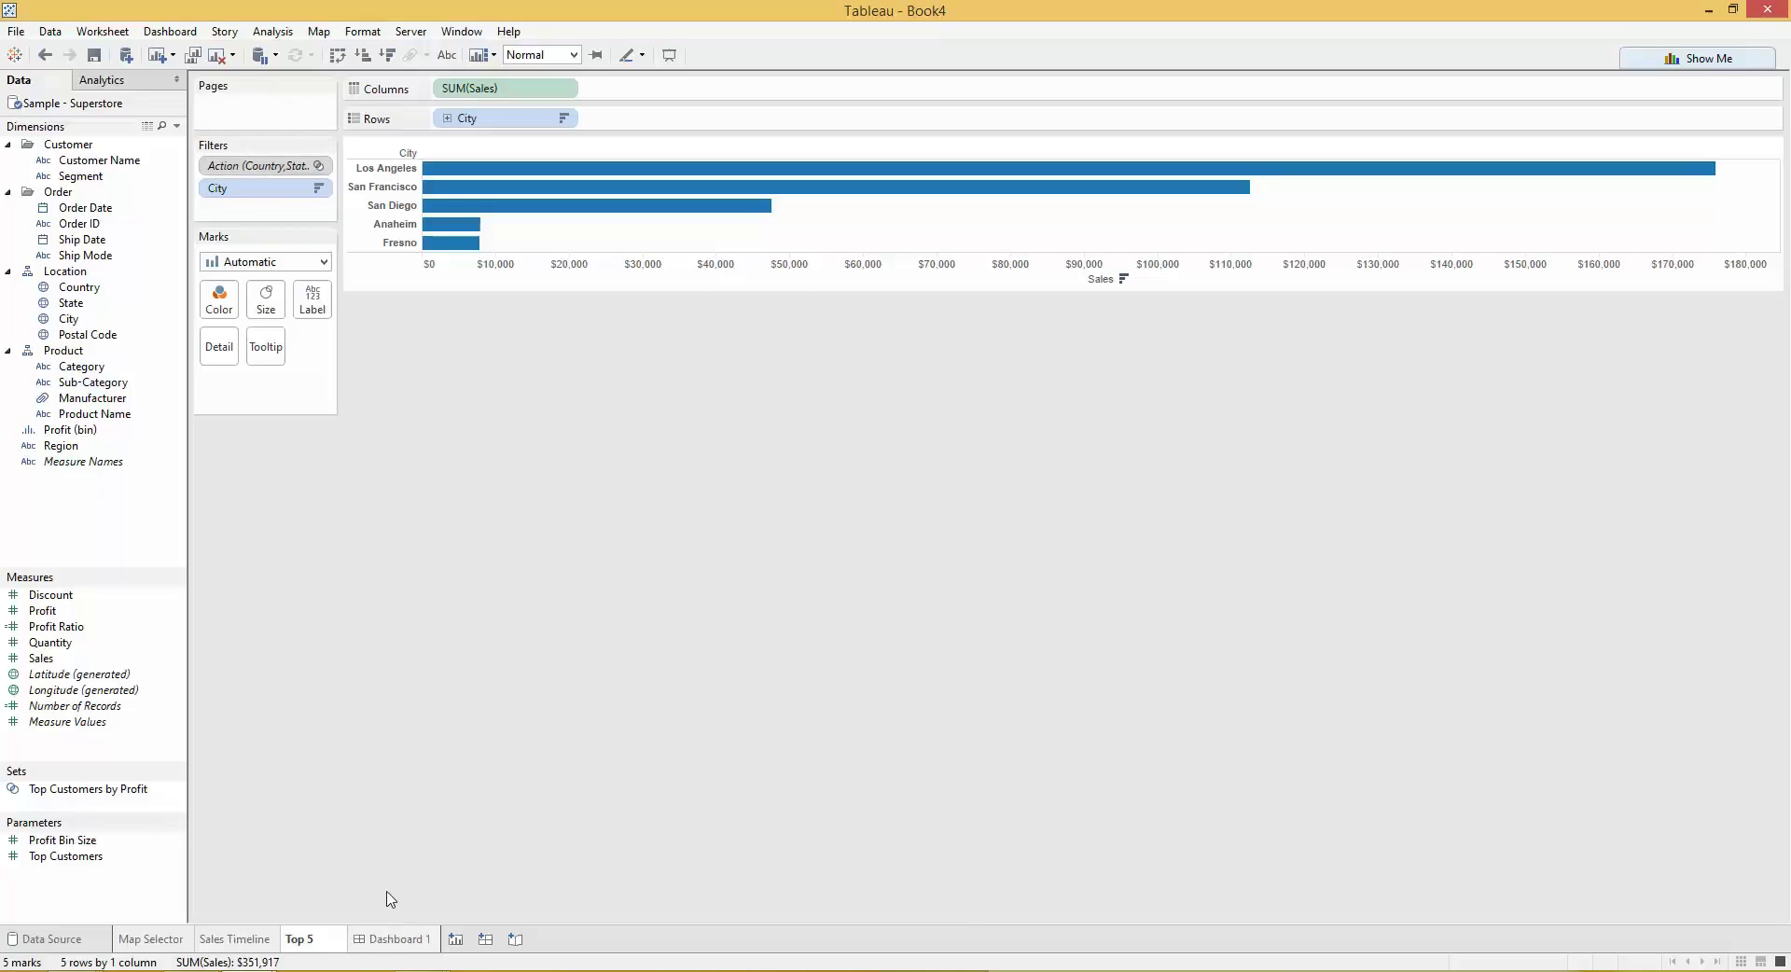
# Step: Test California and Mississippi map selections on Dashboard 1, clear them, then return to Top 5
pyautogui.click(396, 940)
pyautogui.moveTo(588, 303)
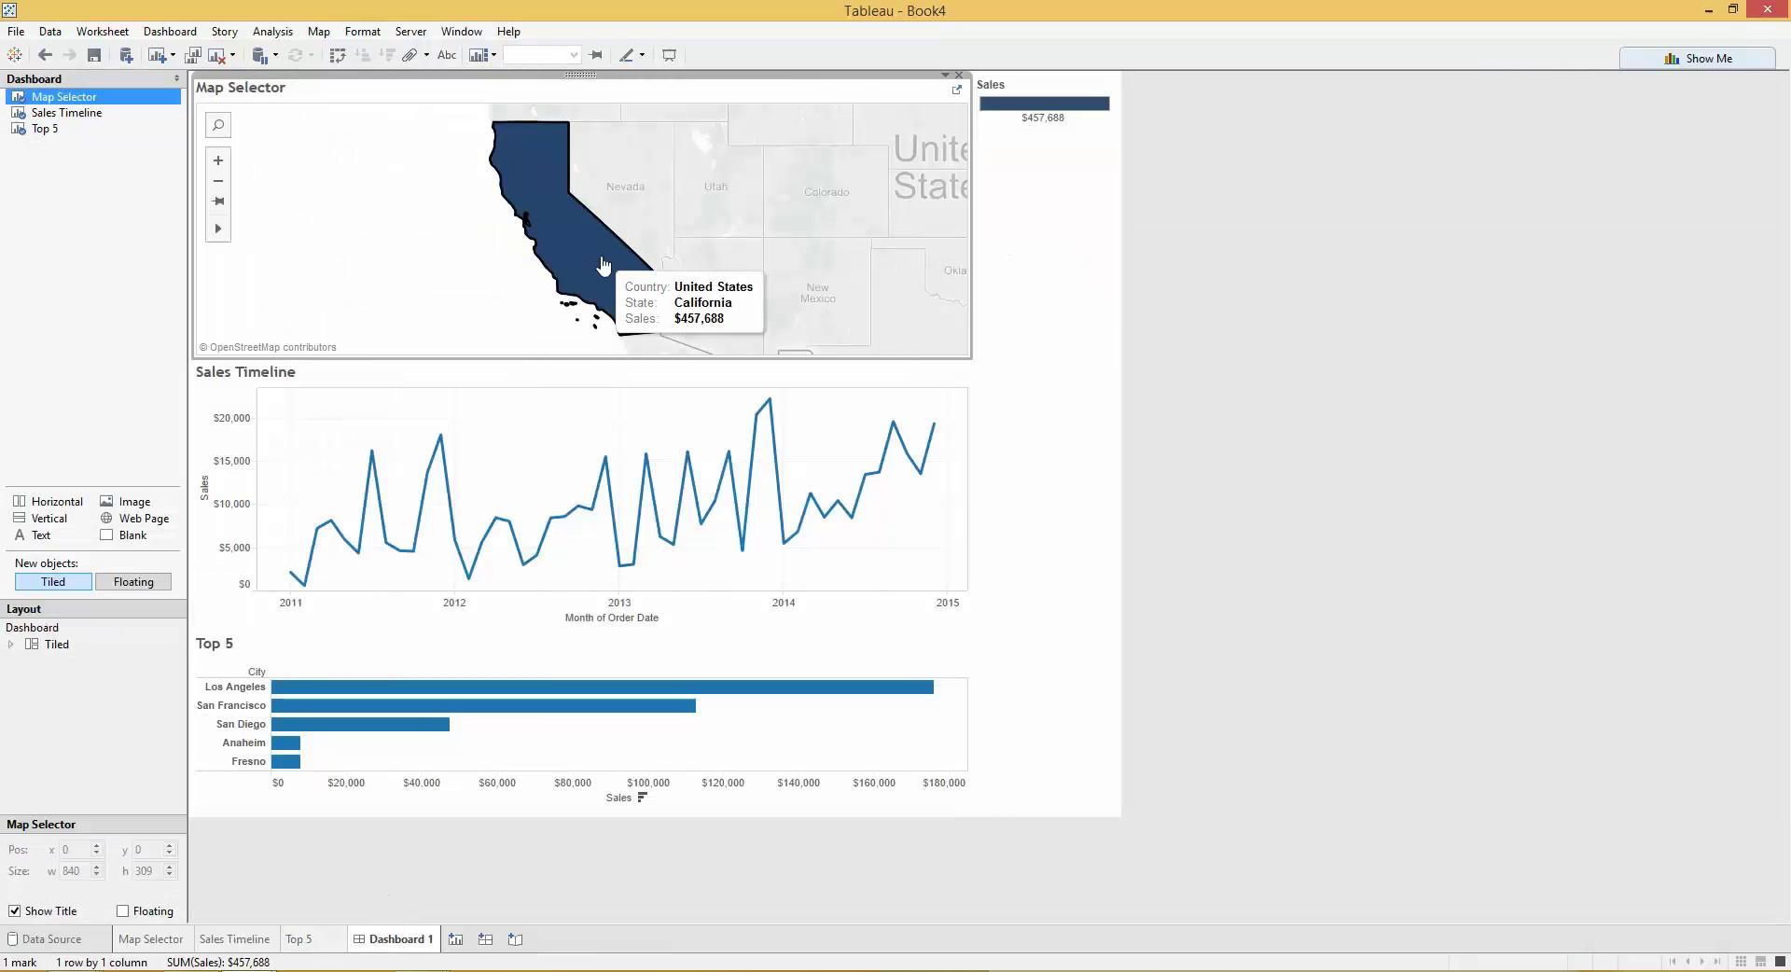
pyautogui.click(602, 266)
pyautogui.click(611, 271)
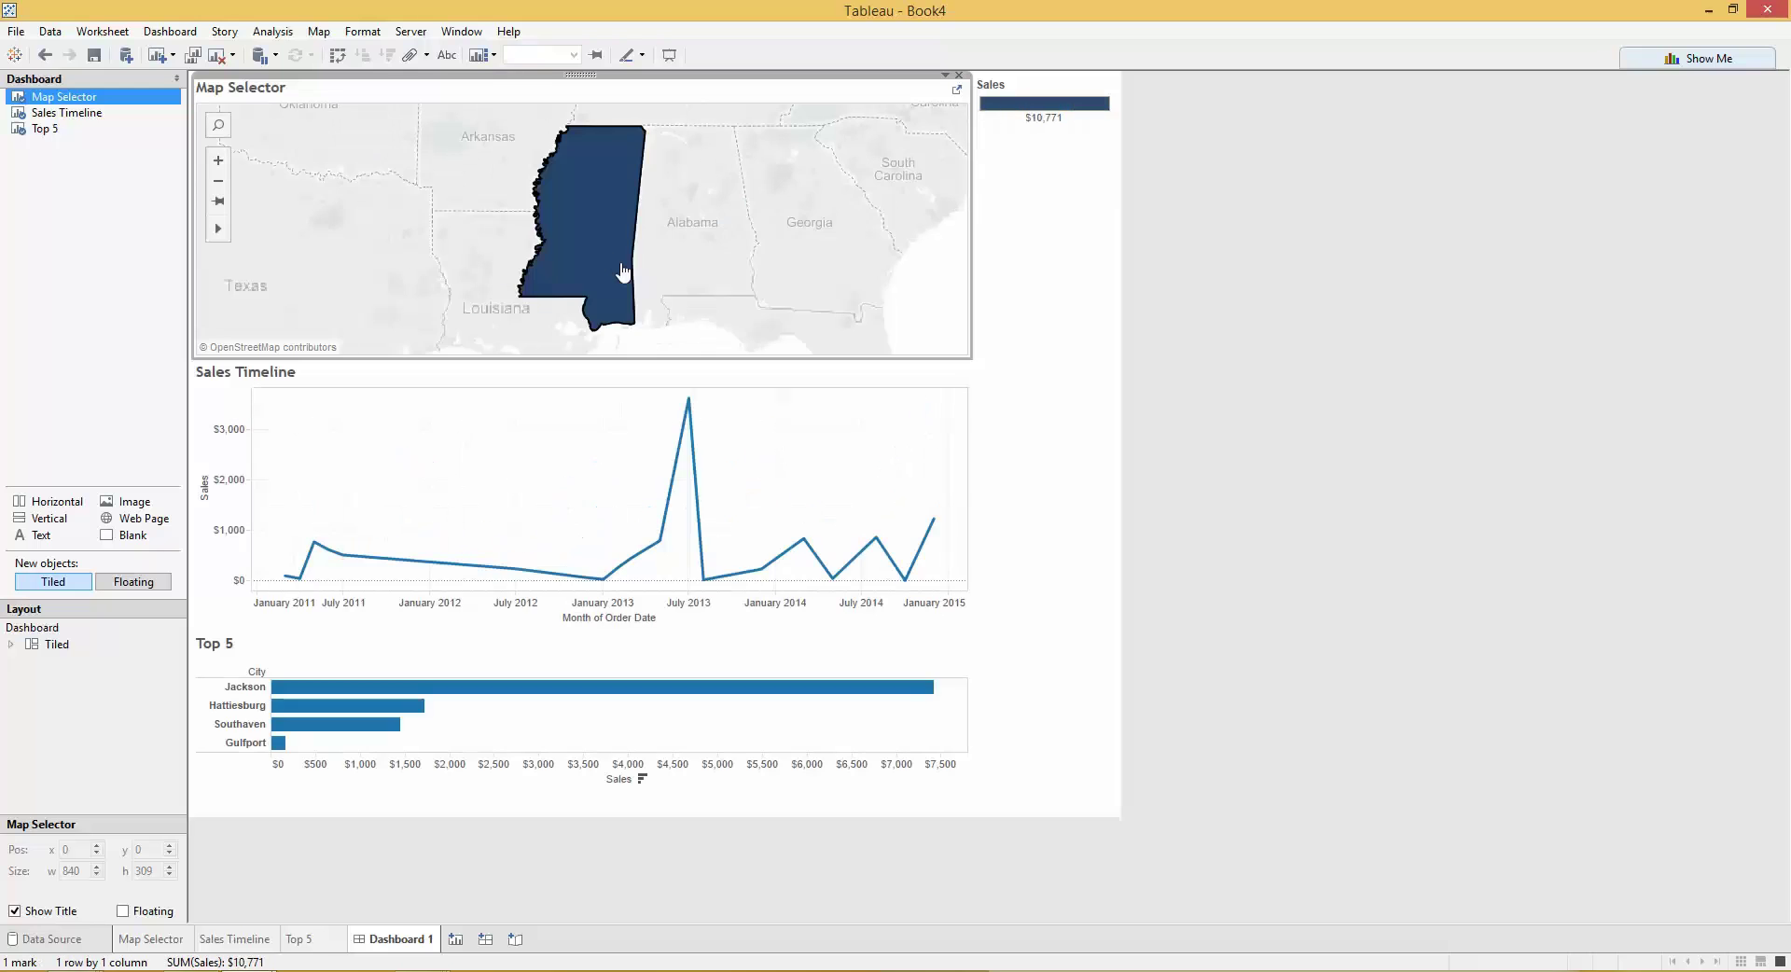
pyautogui.click(615, 275)
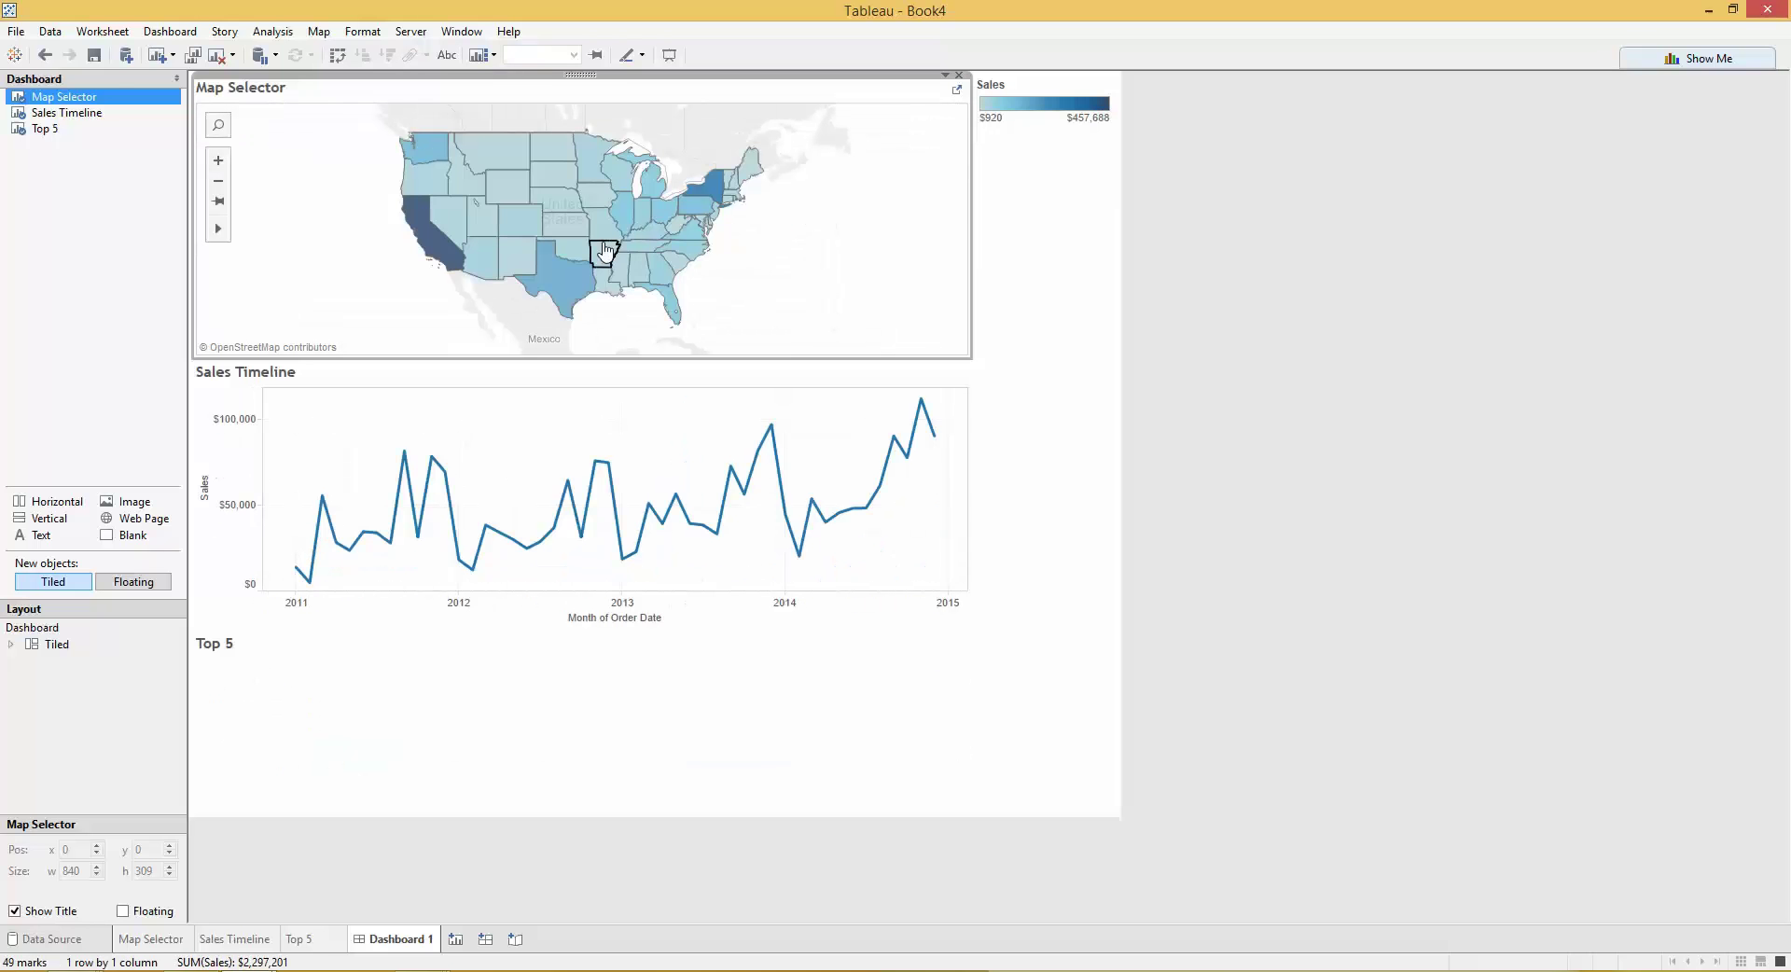
pyautogui.click(432, 245)
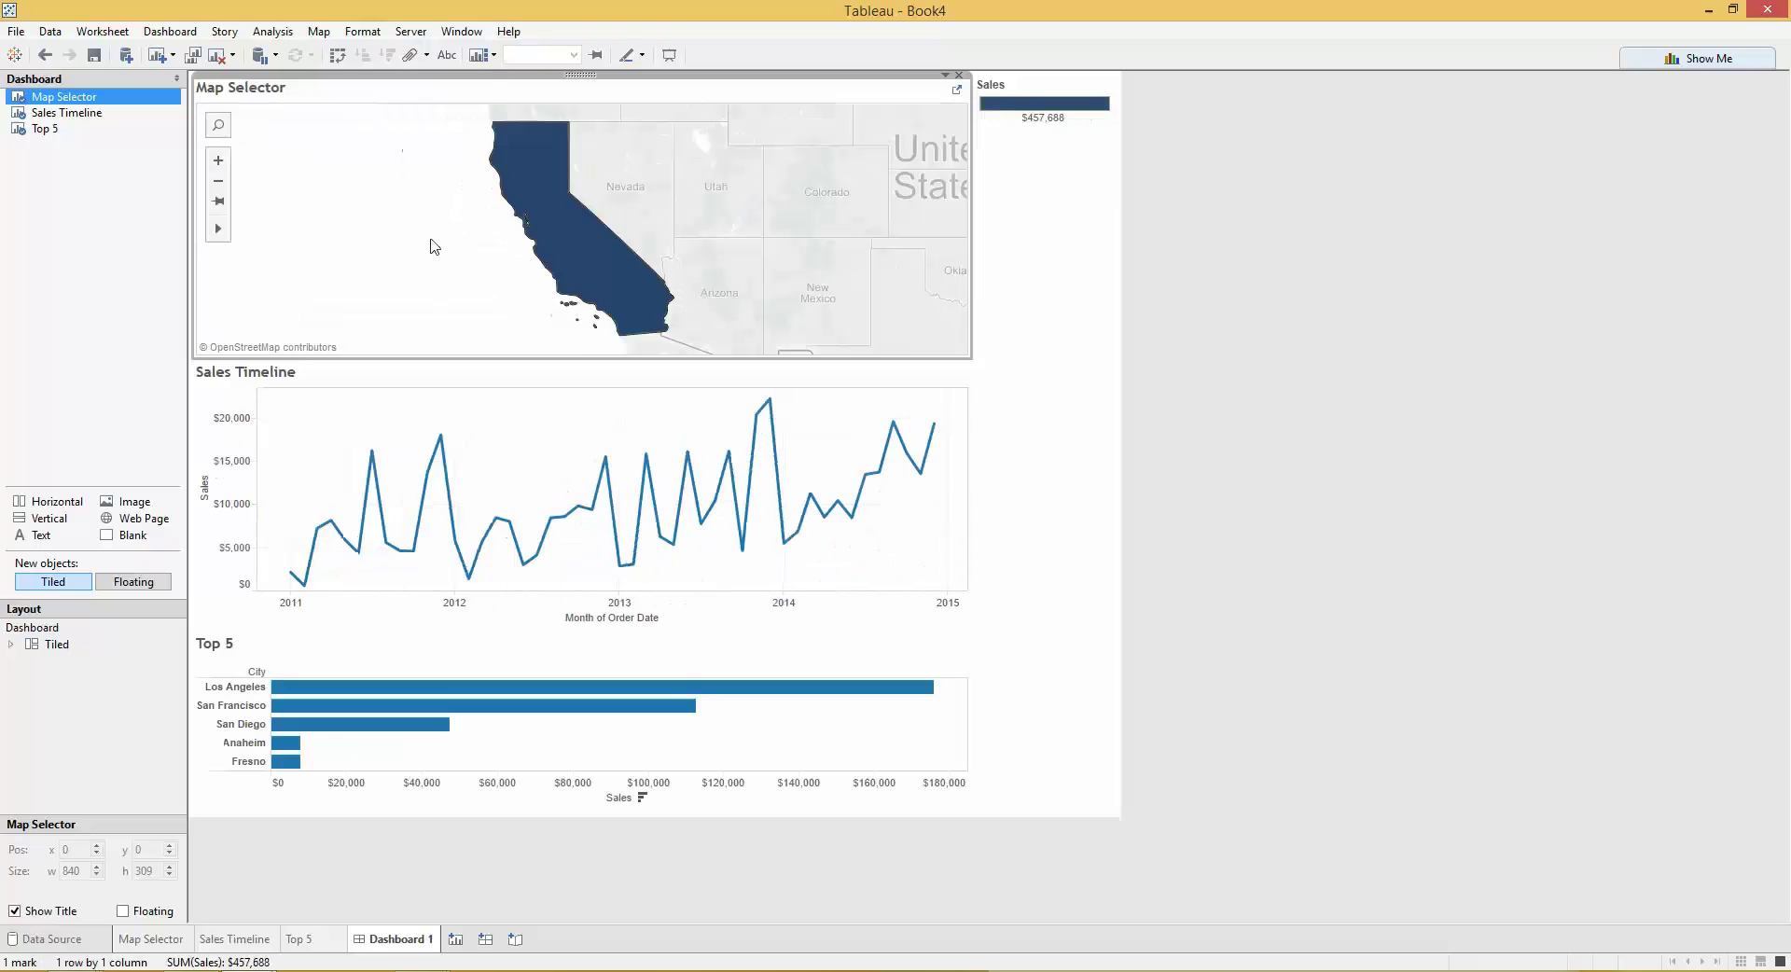
pyautogui.click(546, 200)
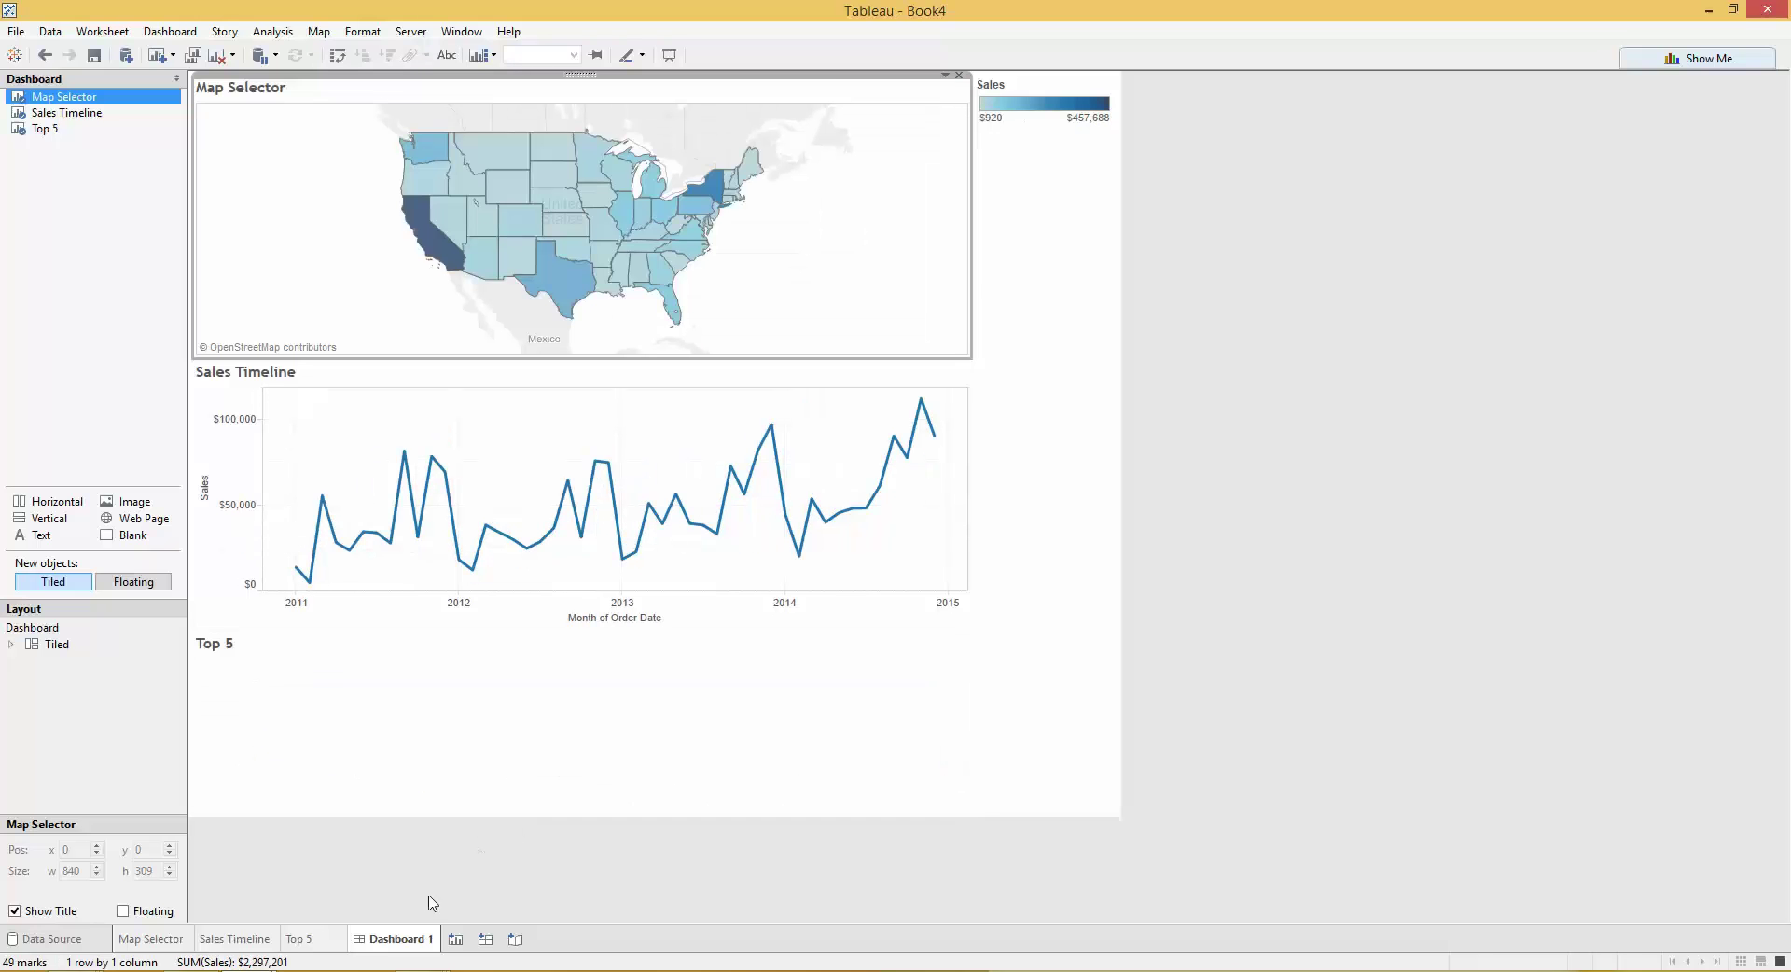
pyautogui.click(298, 938)
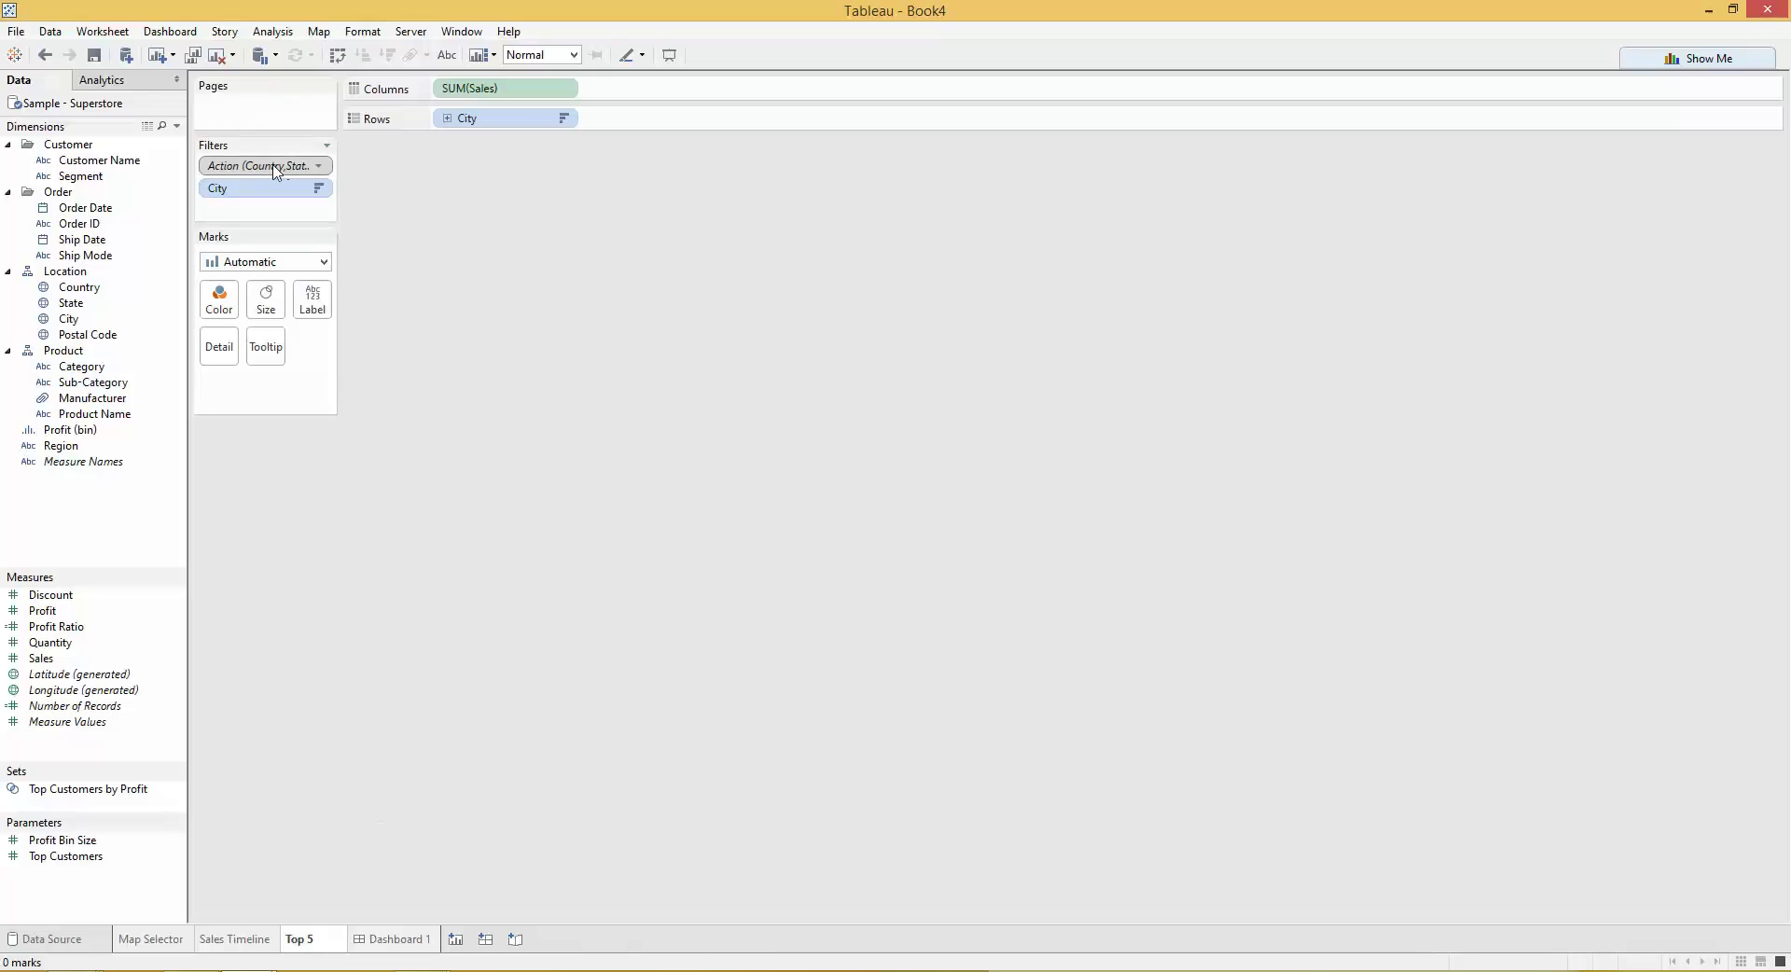